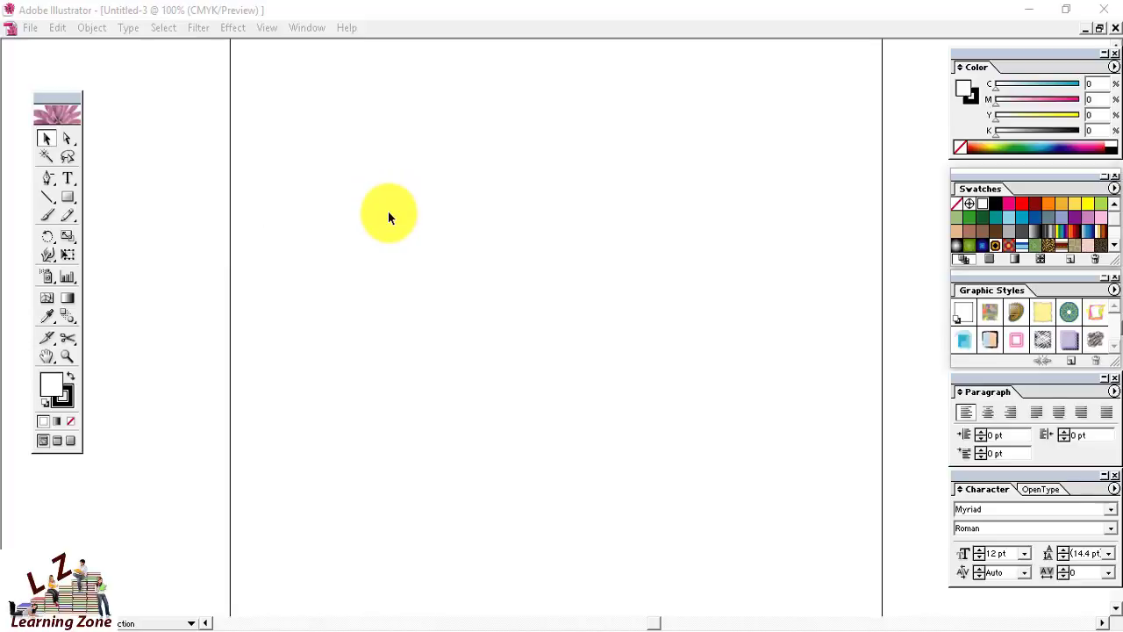
Bring the landscape image with the house from the desktop into the document and place it at the page's upper edge.
{"action": "left_click", "coordinate": [1030, 11]}
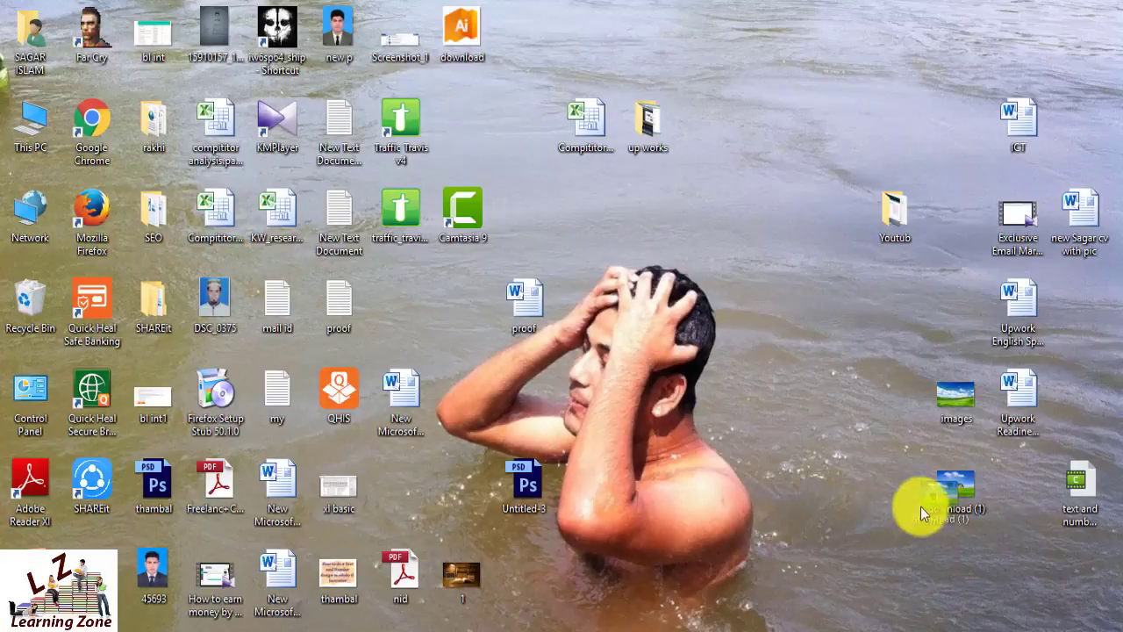
{"action": "left_click_drag", "start_coordinate": [607, 626], "coordinate": [456, 228]}
{"action": "left_click_drag", "start_coordinate": [507, 277], "coordinate": [496, 143]}
Stretch the landscape image wider on both sides and extend its lower edge so it fills most of the page width.
{"action": "left_click_drag", "start_coordinate": [621, 118], "coordinate": [774, 119]}
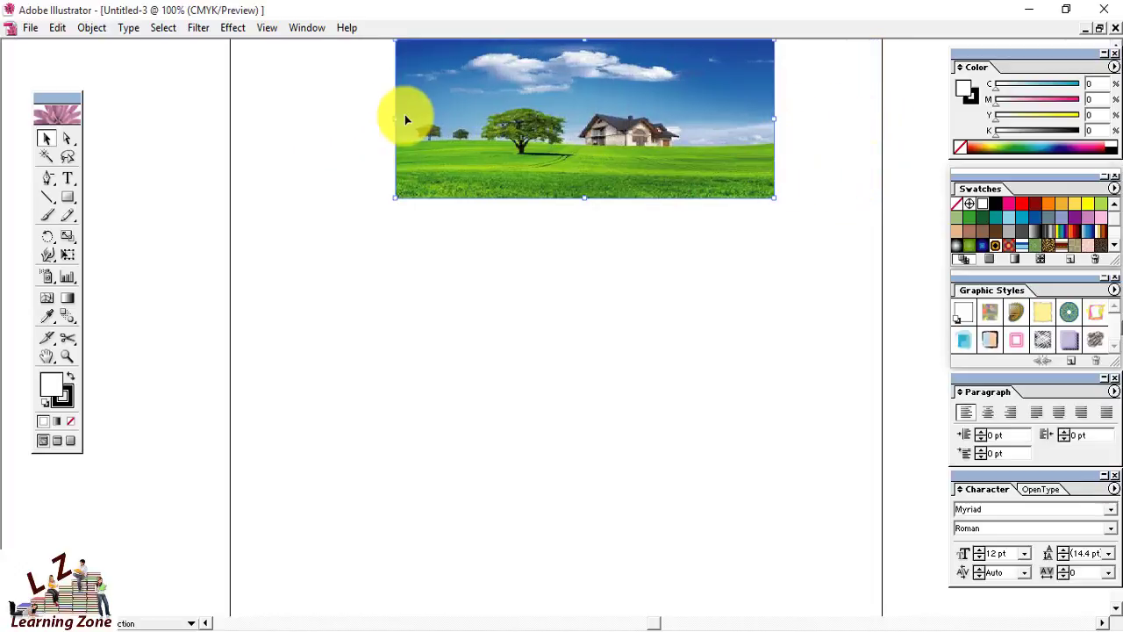
{"action": "left_click_drag", "start_coordinate": [395, 119], "coordinate": [288, 123]}
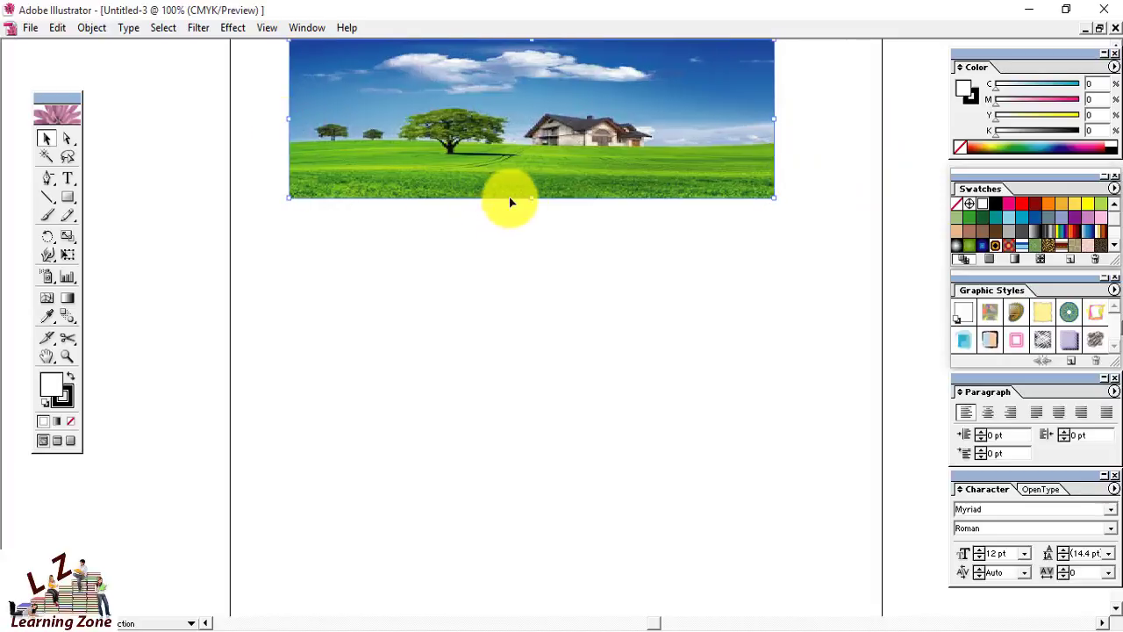
{"action": "left_click_drag", "start_coordinate": [531, 196], "coordinate": [530, 281]}
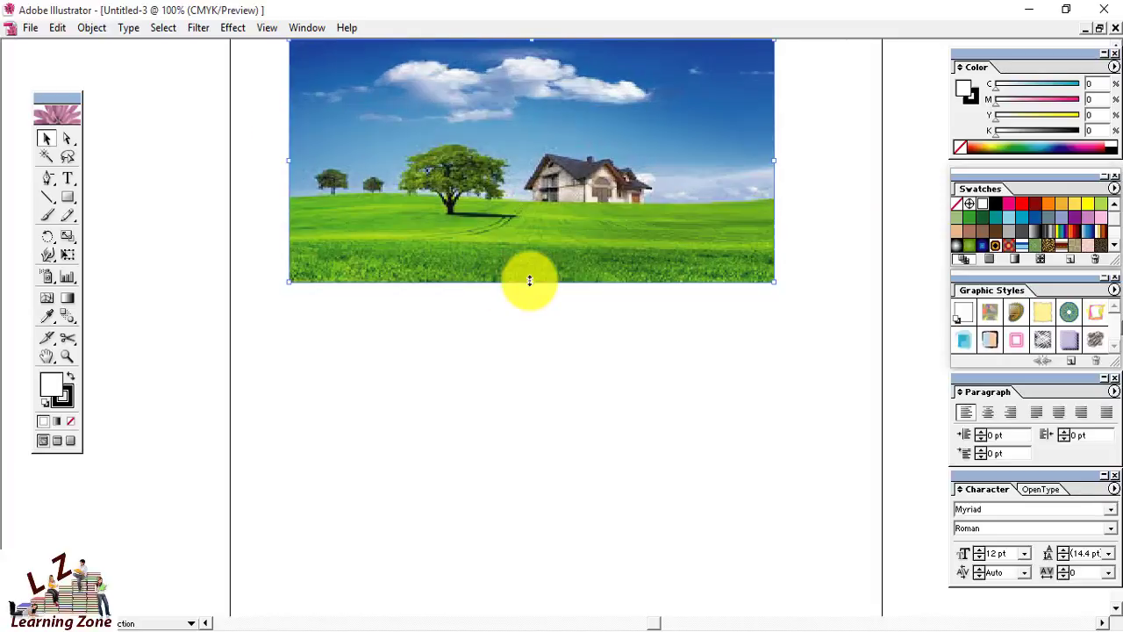
Add the text "2017" below the image and set its font size to 48 pt.
{"action": "left_click", "coordinate": [68, 181]}
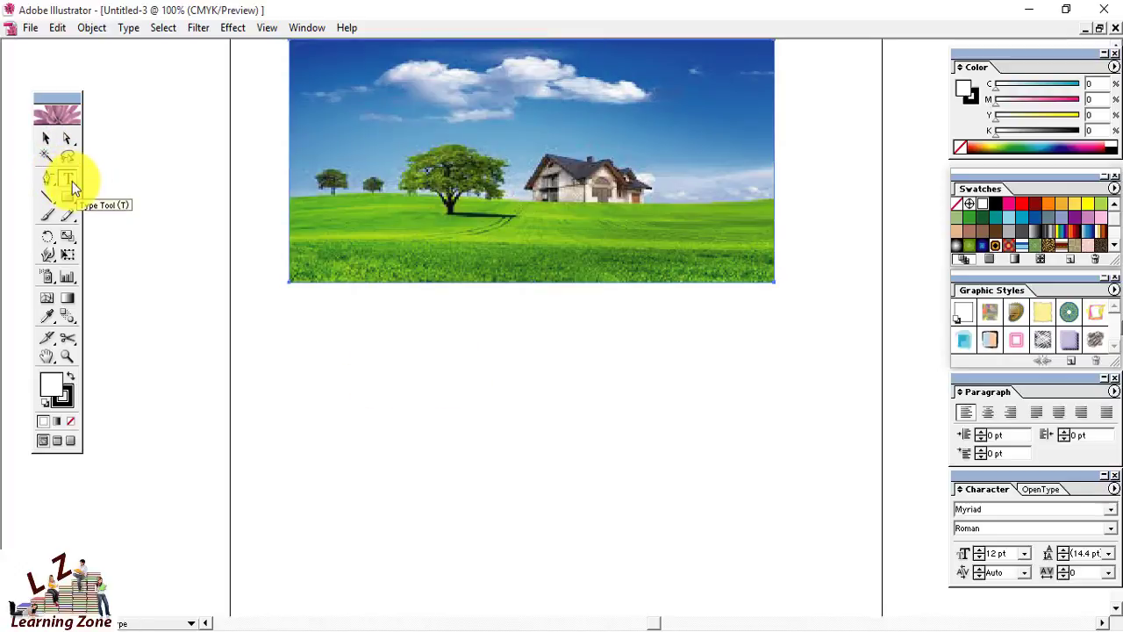
{"action": "left_click", "coordinate": [420, 318]}
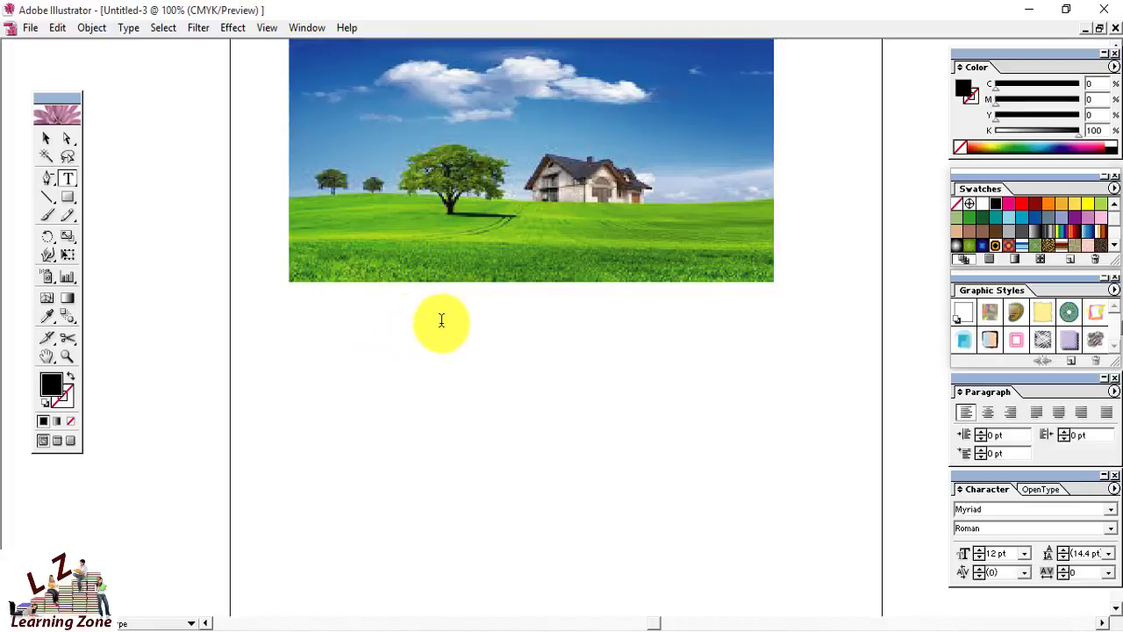
{"action": "type", "text": "2017"}
{"action": "left_click_drag", "start_coordinate": [441, 319], "coordinate": [414, 316]}
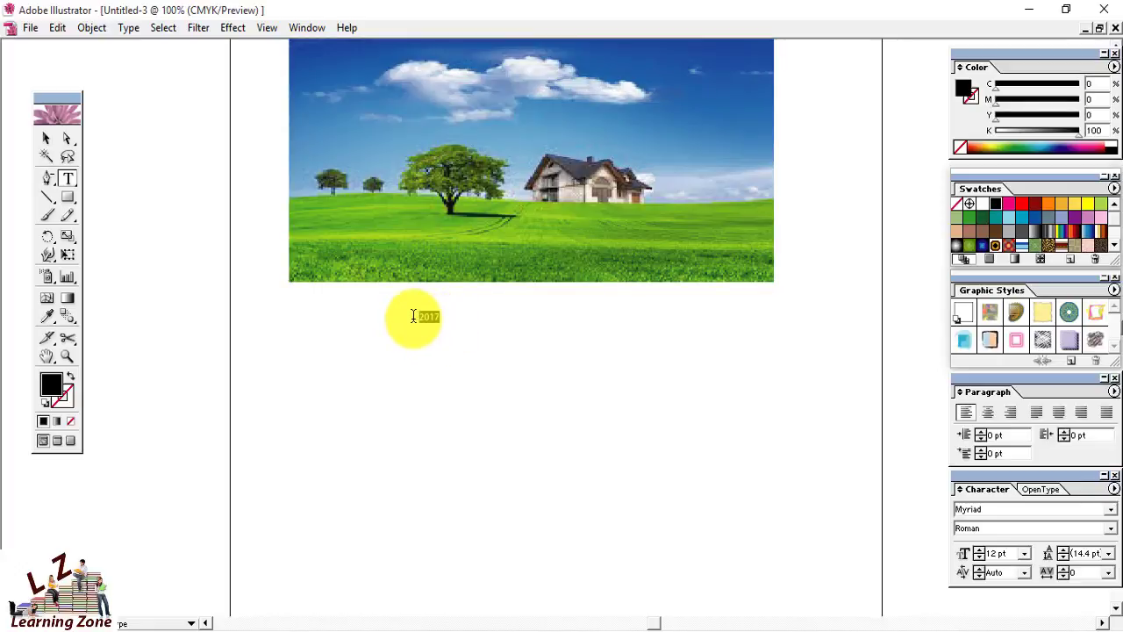
{"action": "left_click", "coordinate": [1024, 557]}
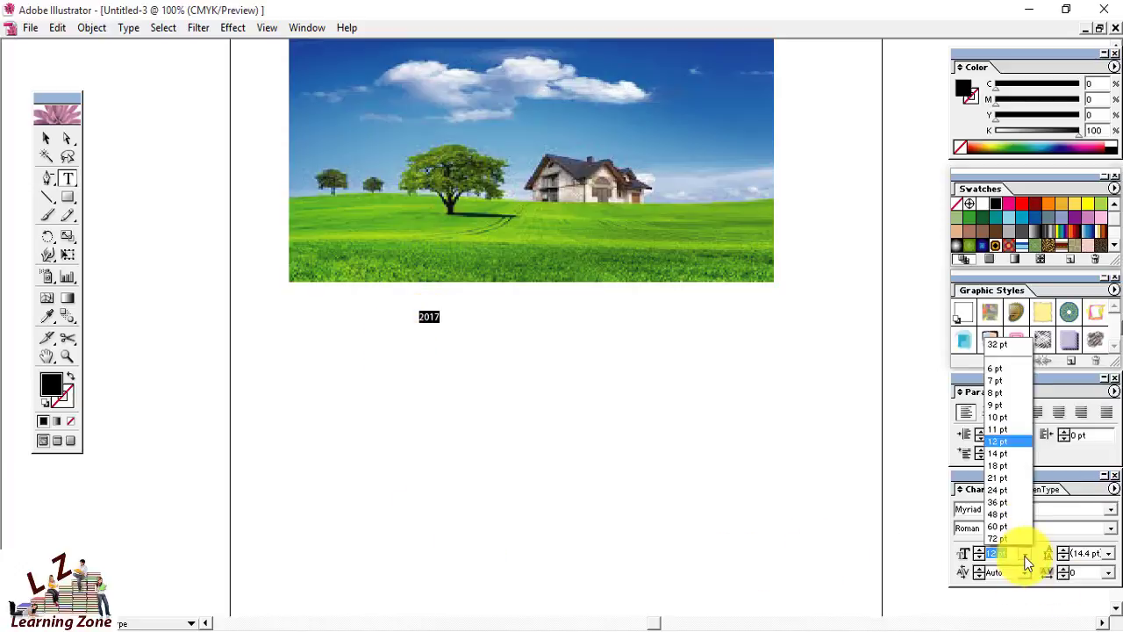
{"action": "left_click", "coordinate": [998, 503]}
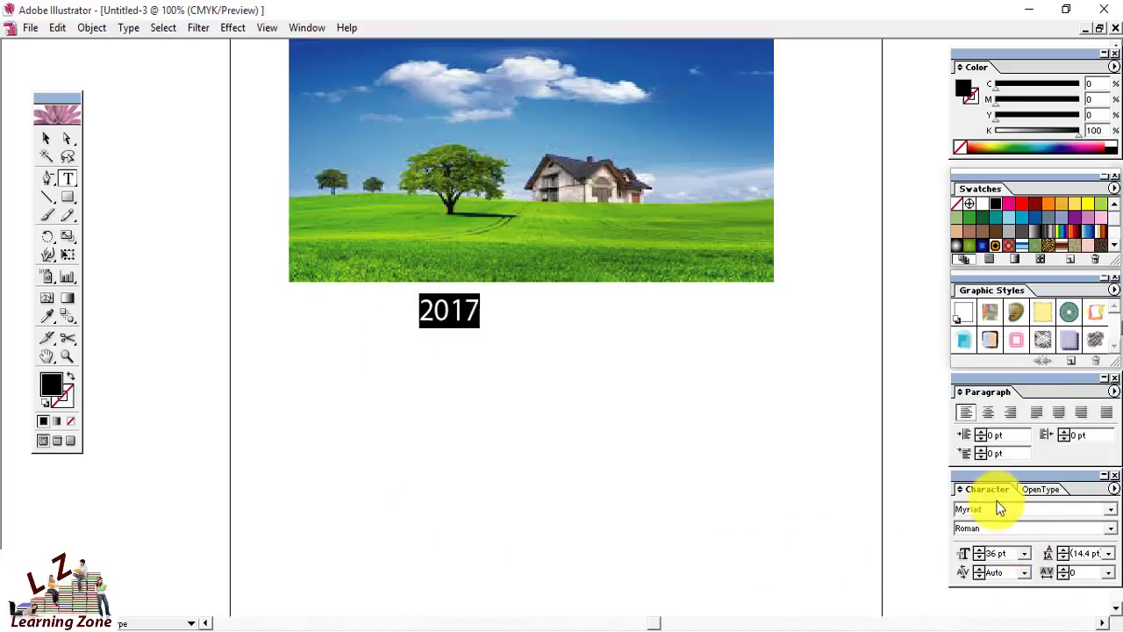
{"action": "left_click", "coordinate": [1024, 553]}
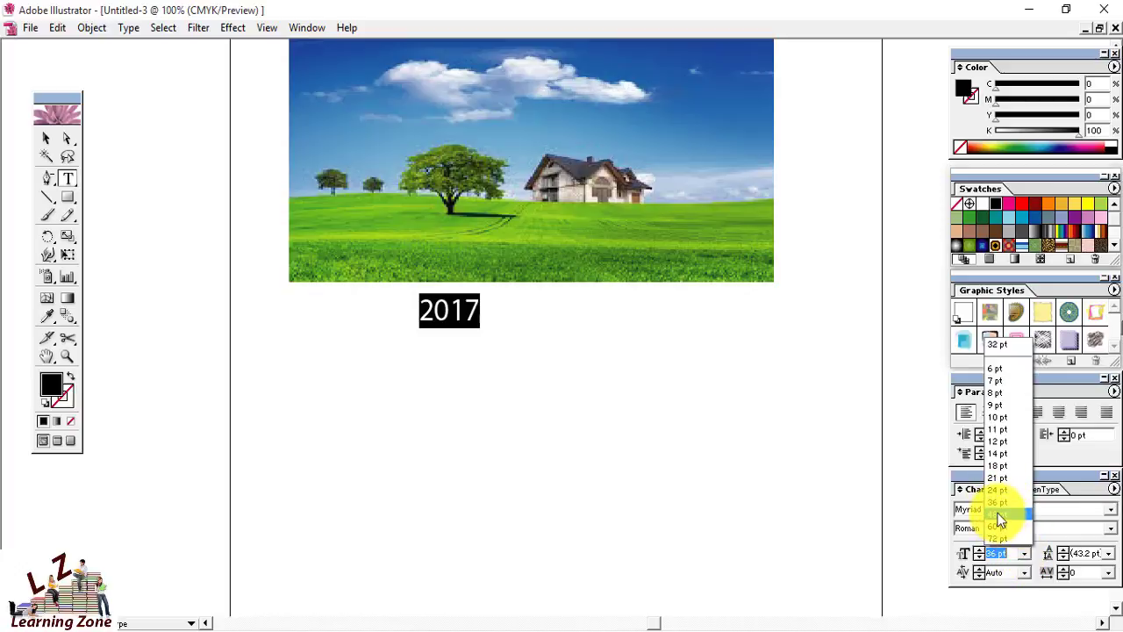
{"action": "left_click", "coordinate": [1000, 517]}
{"action": "left_click", "coordinate": [509, 323]}
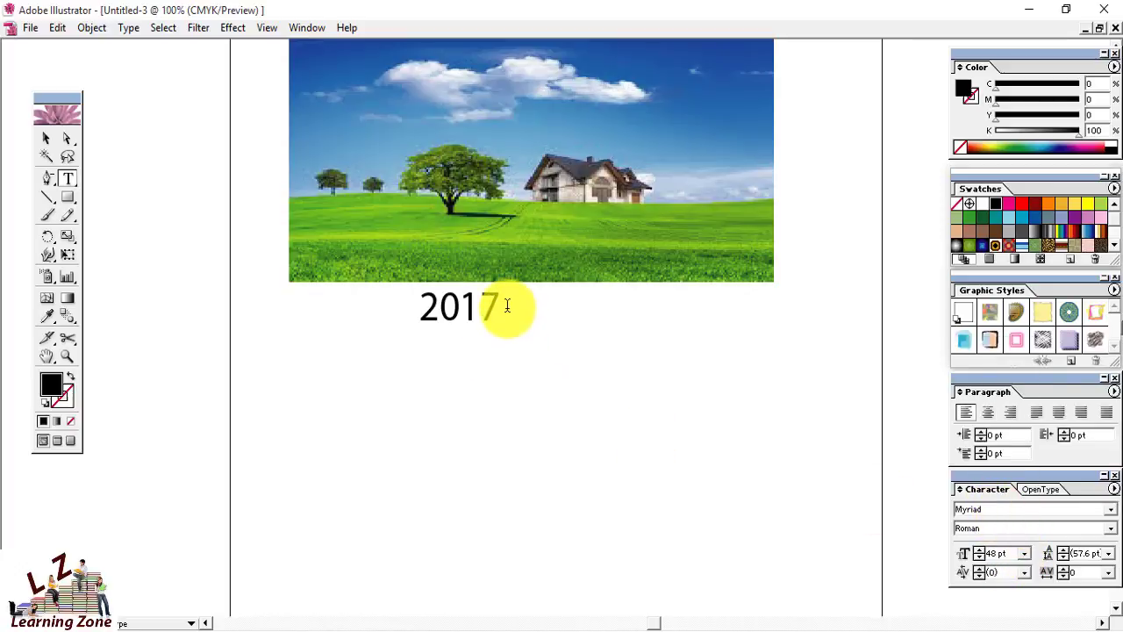
Fill the "2017" text with the rainbow gradient swatch.
{"action": "left_click_drag", "start_coordinate": [507, 308], "coordinate": [397, 300]}
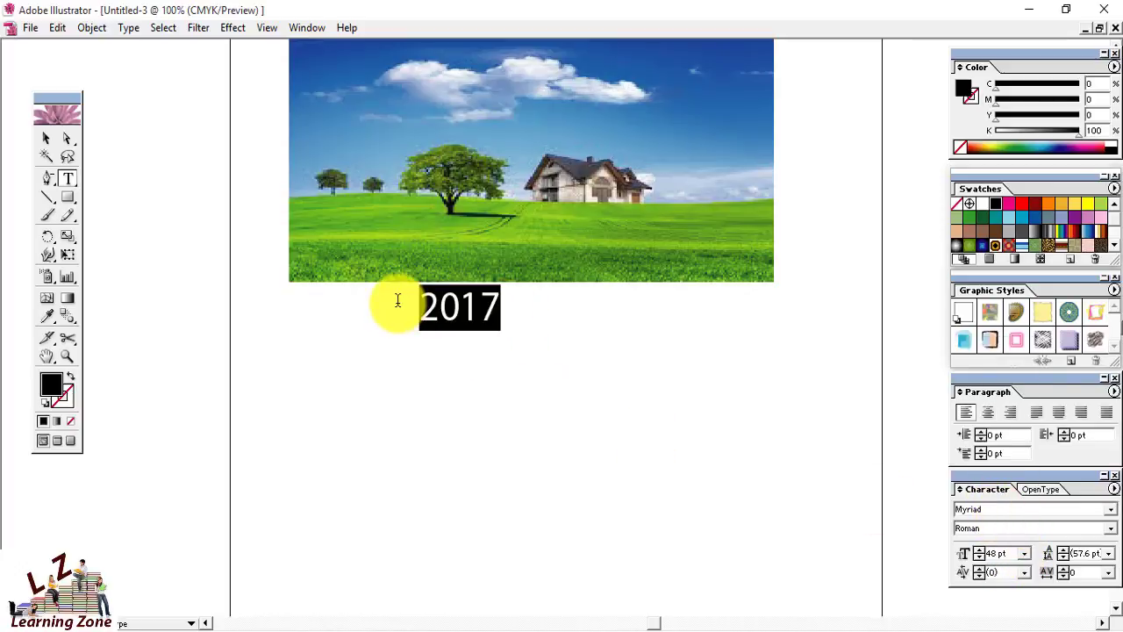
{"action": "left_click", "coordinate": [1062, 236]}
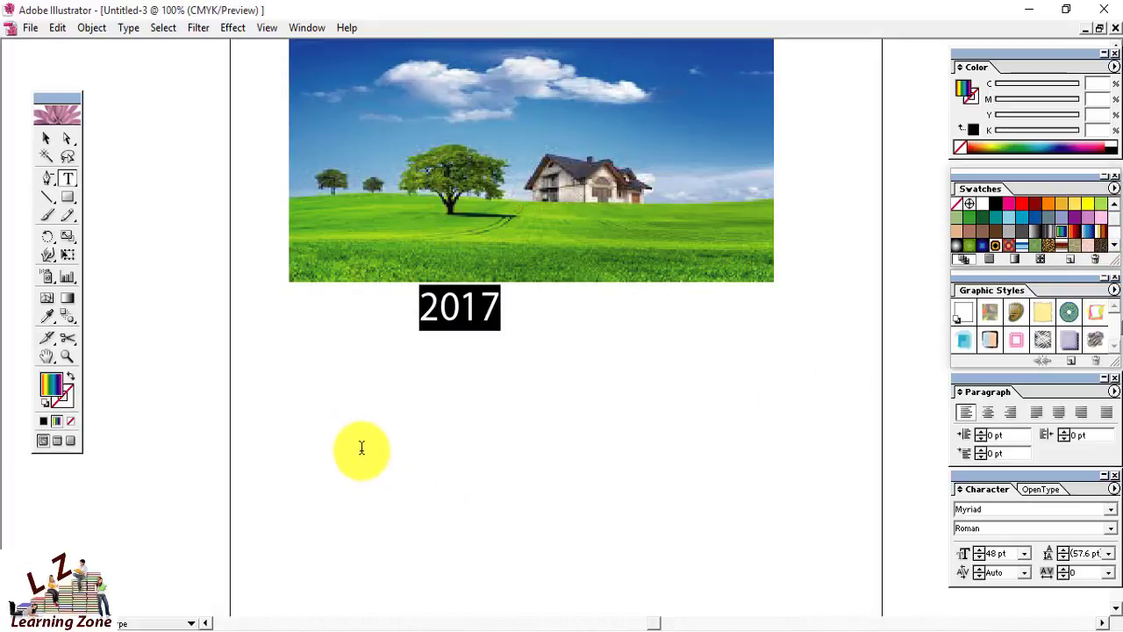
{"action": "left_click", "coordinate": [421, 308]}
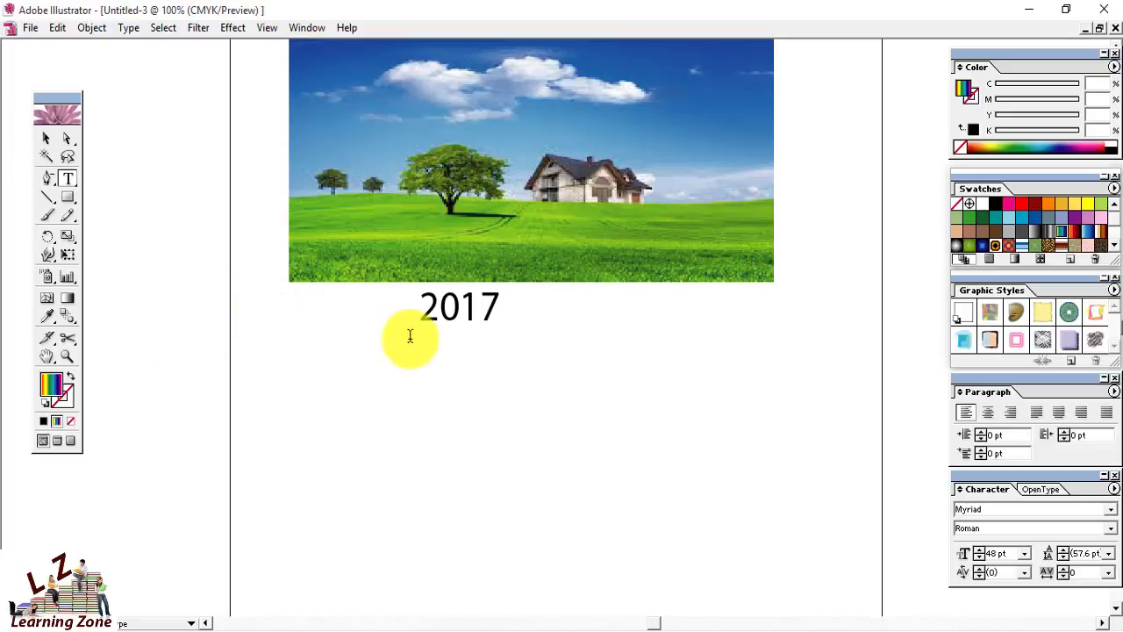
Move the "2017" text toward the centre beneath the image and enlarge it to about 51 pt.
{"action": "left_click", "coordinate": [44, 139]}
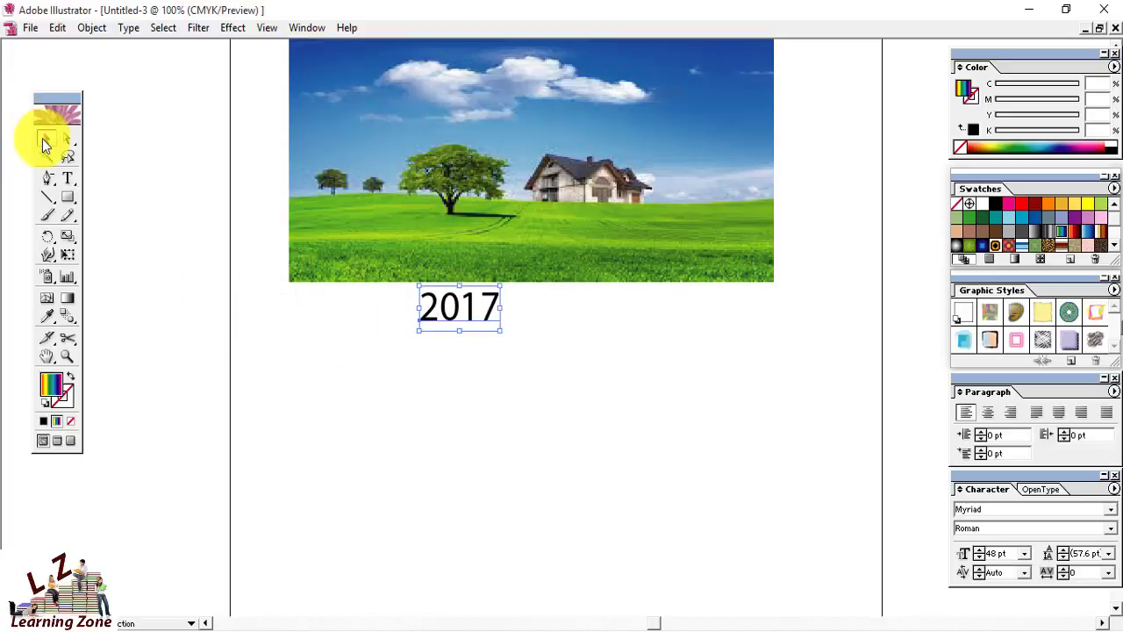
{"action": "left_click_drag", "start_coordinate": [468, 308], "coordinate": [506, 309]}
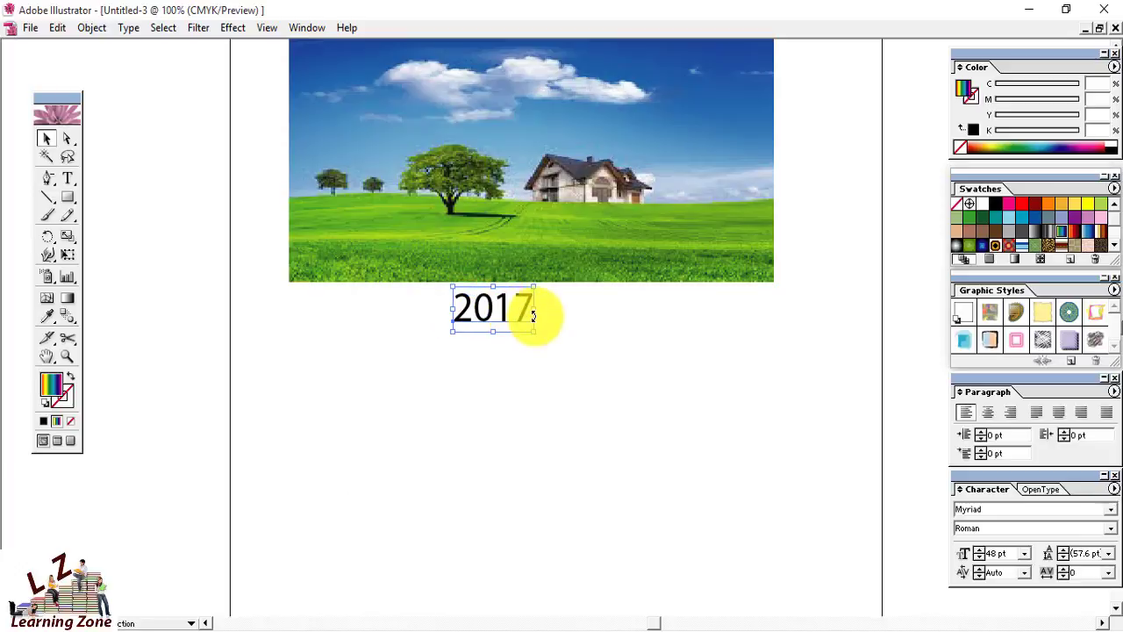
{"action": "left_click_drag", "start_coordinate": [535, 330], "coordinate": [507, 312]}
Convert the "2017" text to outlines and deselect it.
{"action": "left_click", "coordinate": [126, 28]}
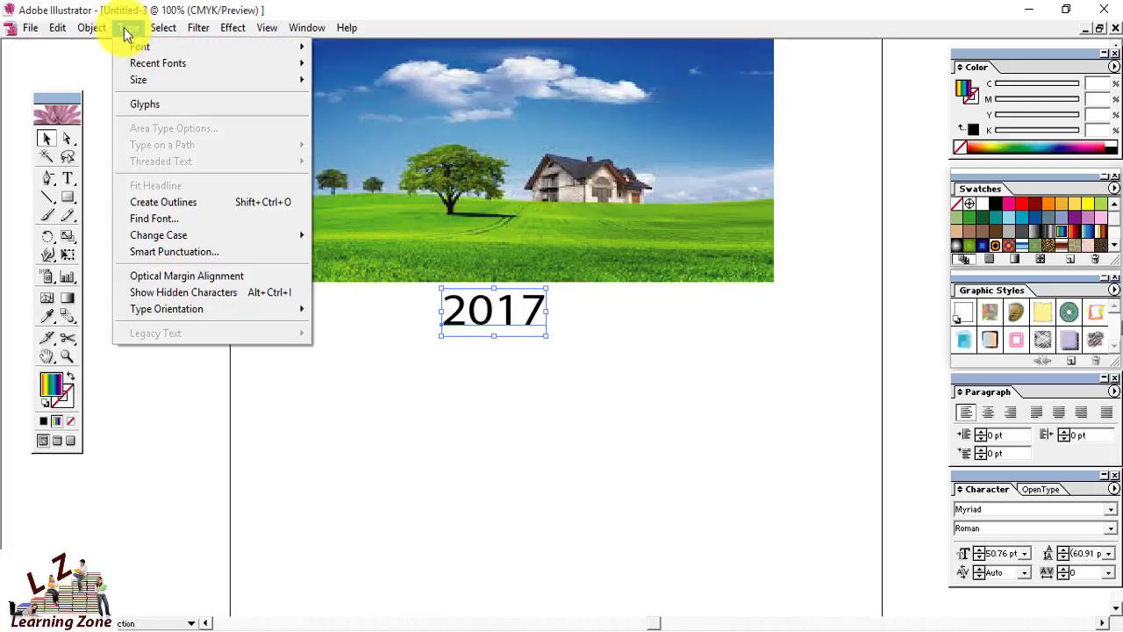
{"action": "left_click", "coordinate": [160, 204]}
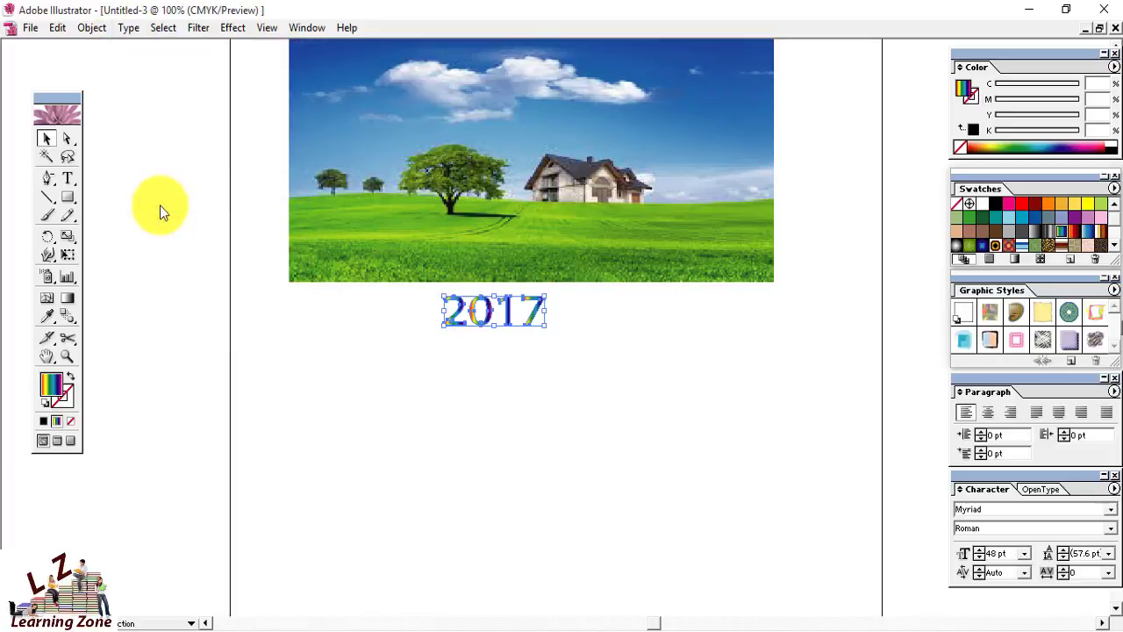
{"action": "left_click", "coordinate": [532, 365]}
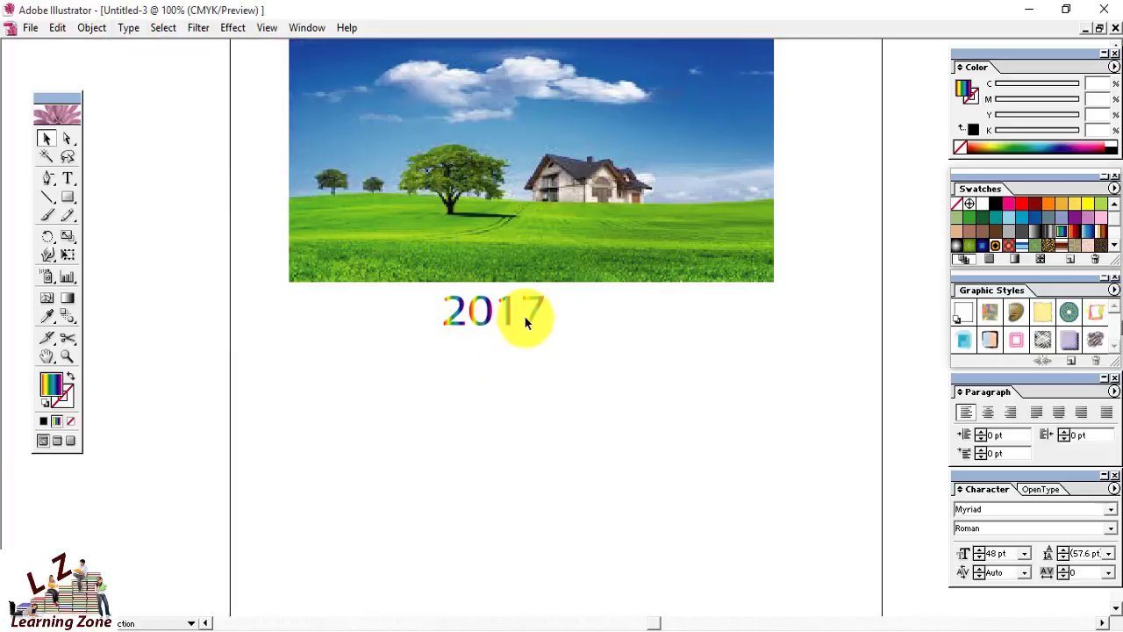
Create a rectangle 1 in wide and 1 in high below the "2017" heading, near the page's left margin.
{"action": "left_click", "coordinate": [70, 196]}
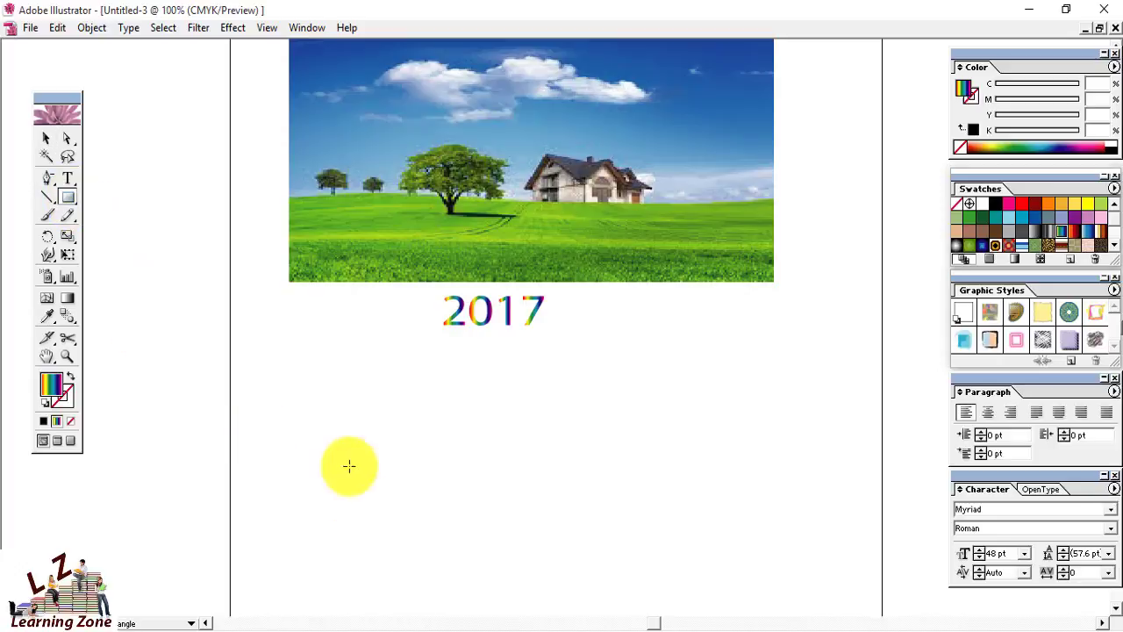
{"action": "left_click", "coordinate": [300, 378]}
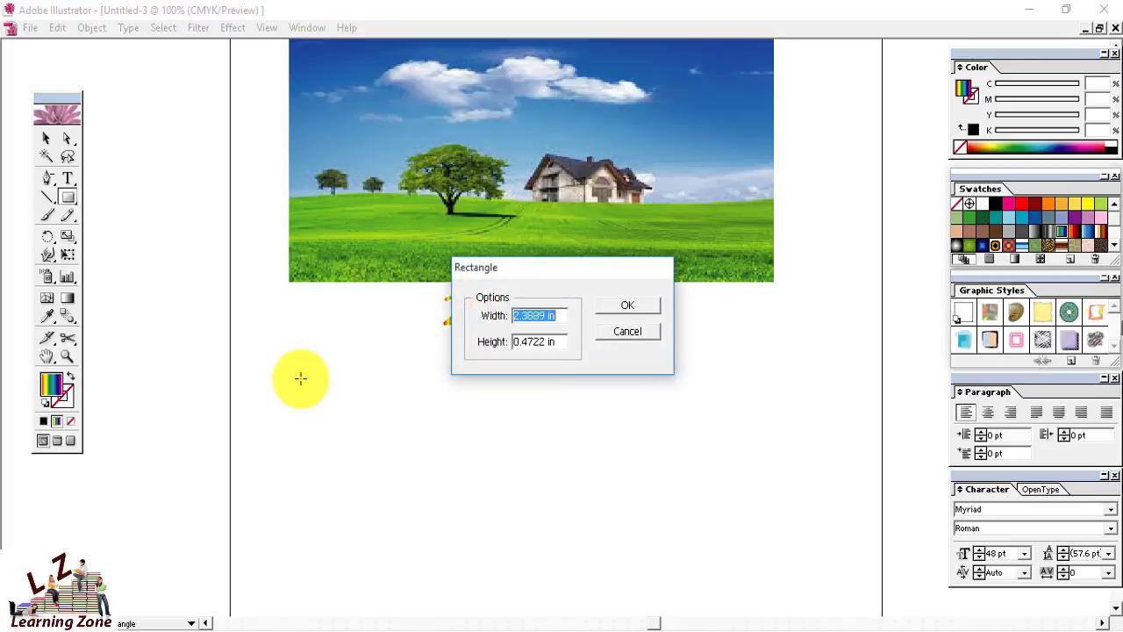
{"action": "type", "text": "1"}
{"action": "key", "text": "Tab"}
{"action": "type", "text": "1"}
{"action": "key", "text": "Tab"}
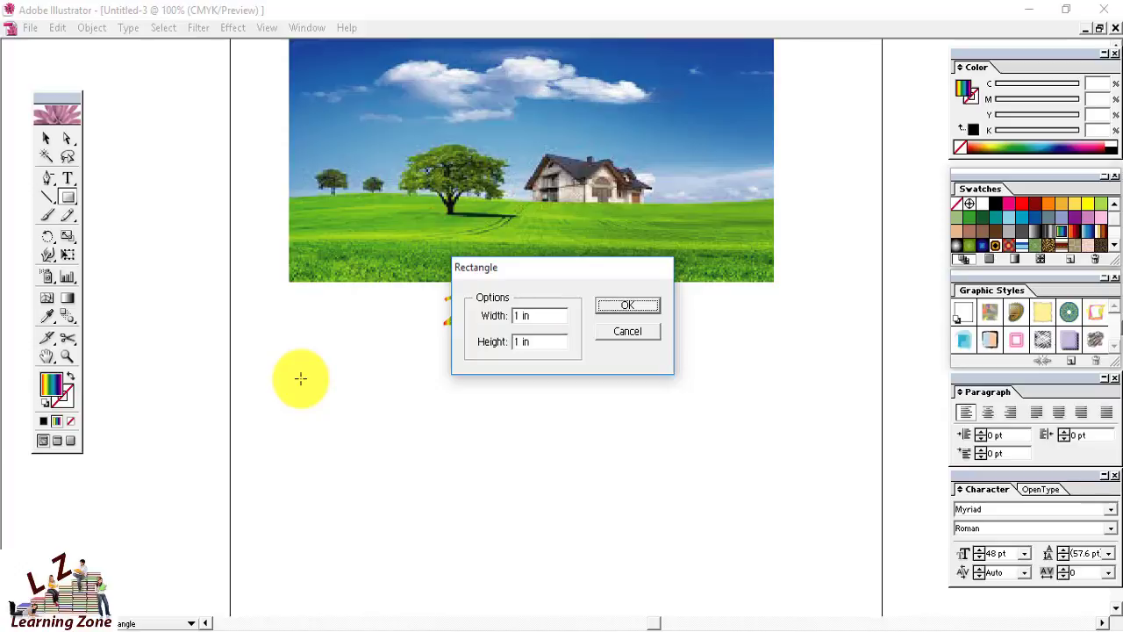
{"action": "left_click", "coordinate": [627, 306]}
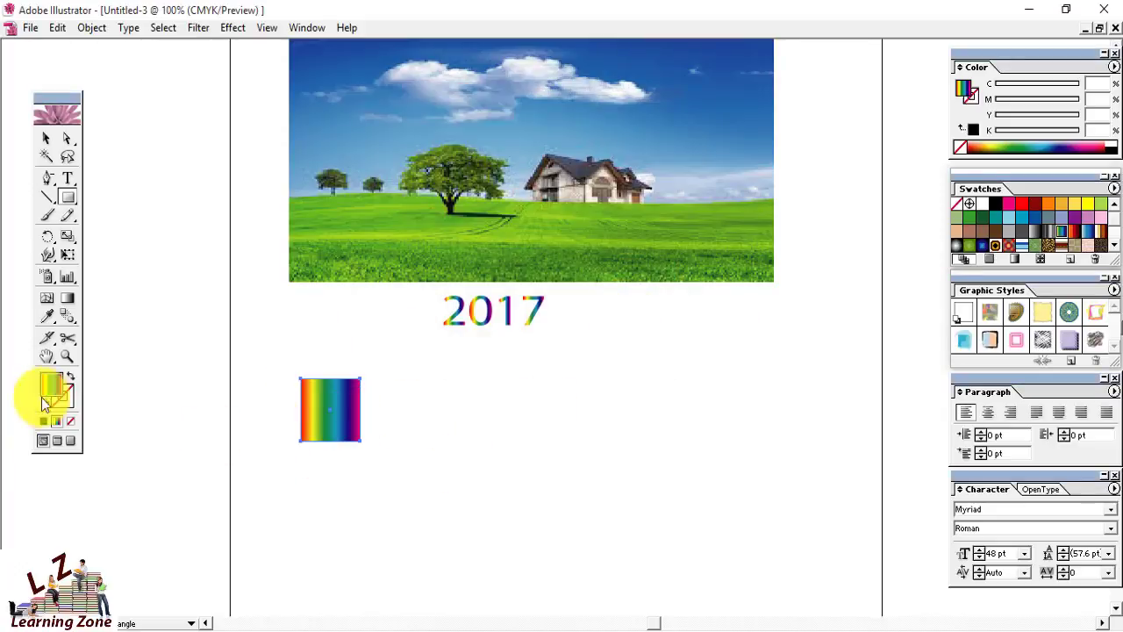
Give the square a white fill and a black stroke.
{"action": "left_click", "coordinate": [981, 207]}
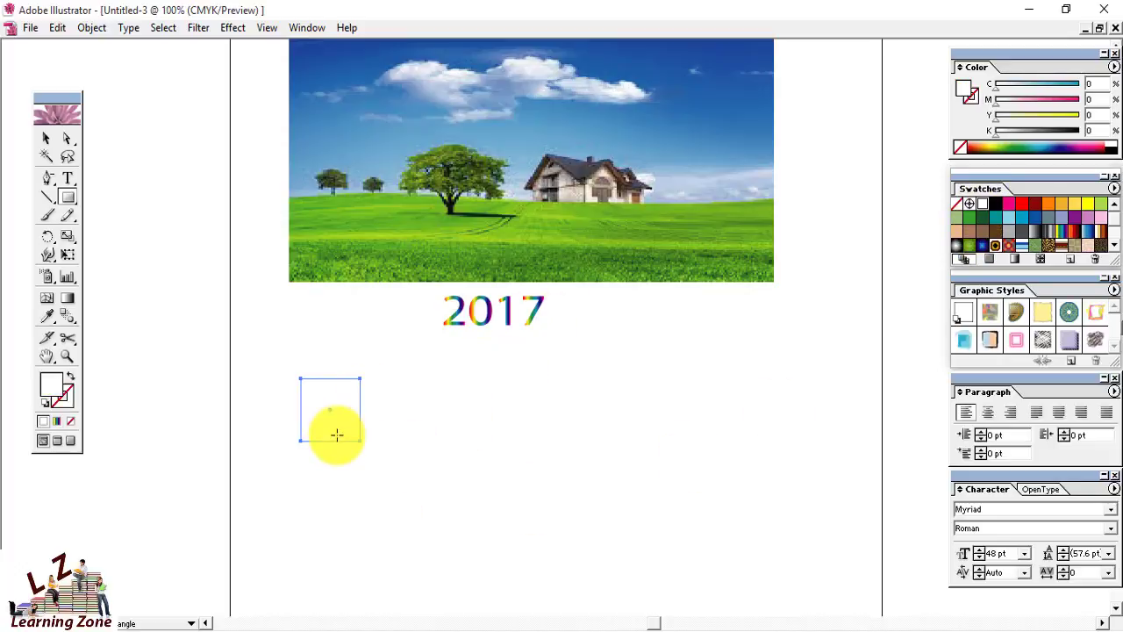
{"action": "left_click", "coordinate": [66, 401]}
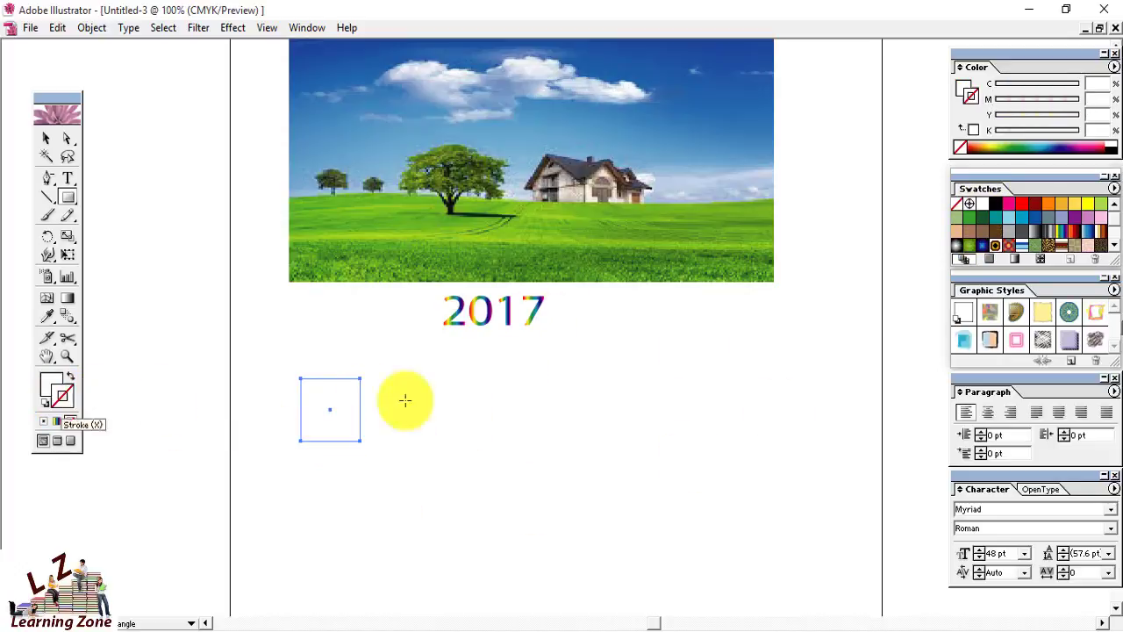
{"action": "left_click", "coordinate": [996, 205]}
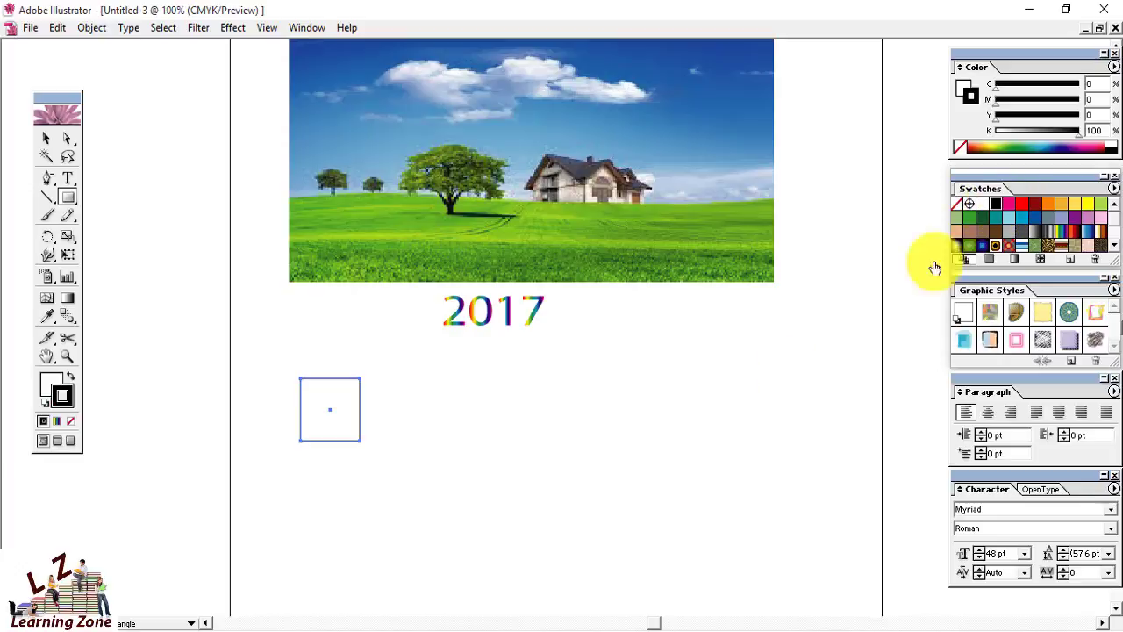
Shift the square slightly, copy it just to its right, and repeat the copy twice to form a row of four.
{"action": "left_click", "coordinate": [45, 138]}
{"action": "left_click_drag", "start_coordinate": [338, 415], "coordinate": [341, 423]}
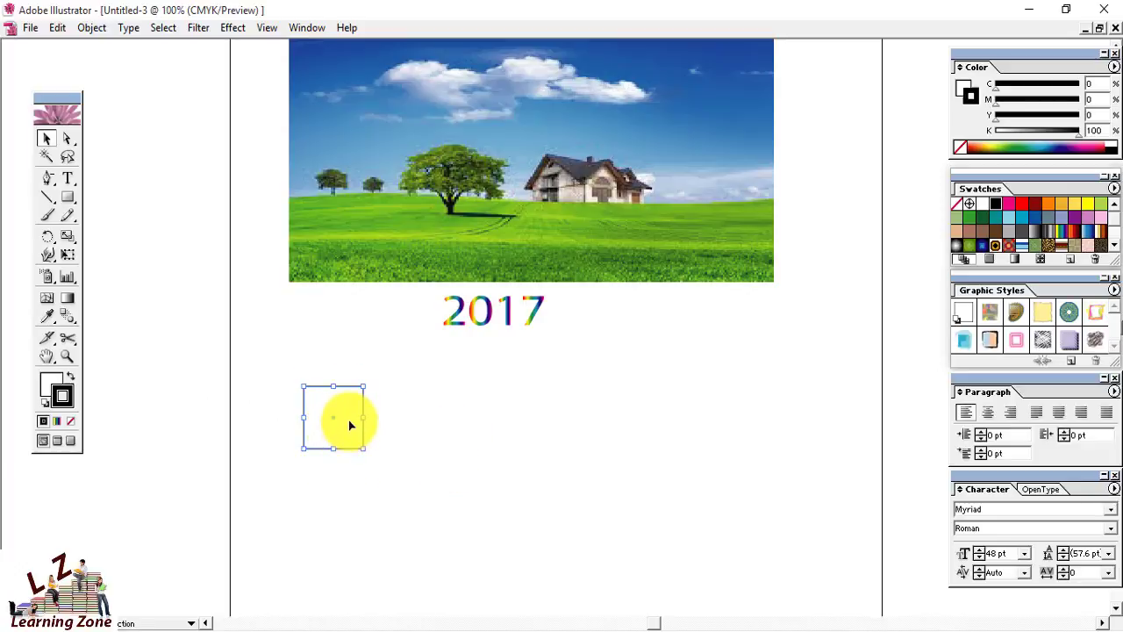
{"action": "left_click_drag", "start_coordinate": [349, 426], "coordinate": [418, 425]}
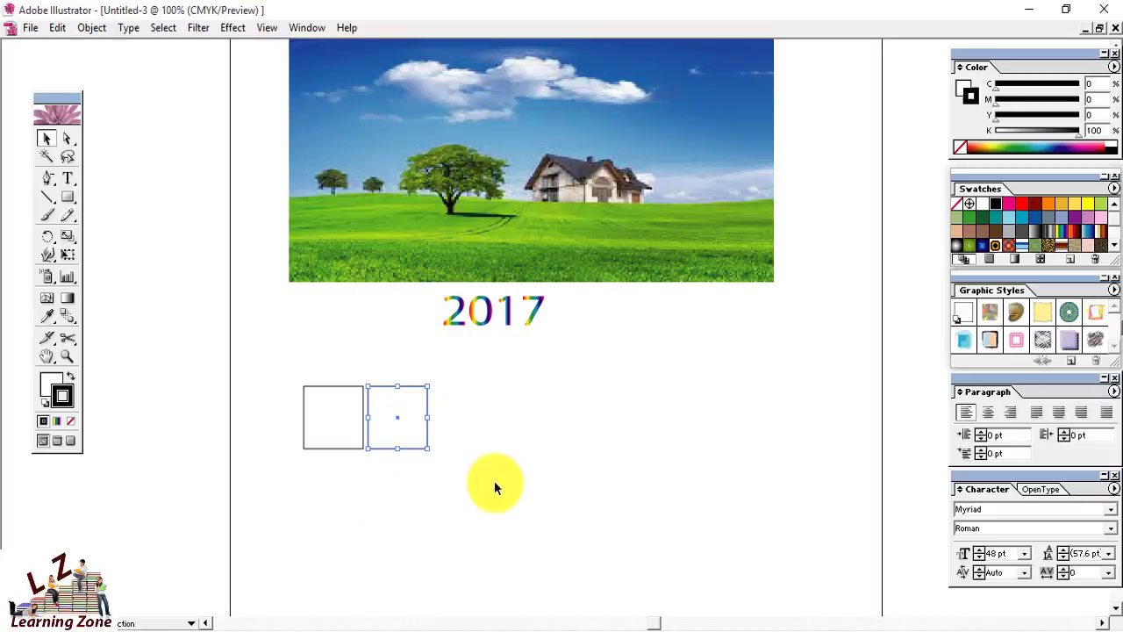
{"action": "key", "text": "ctrl+d"}
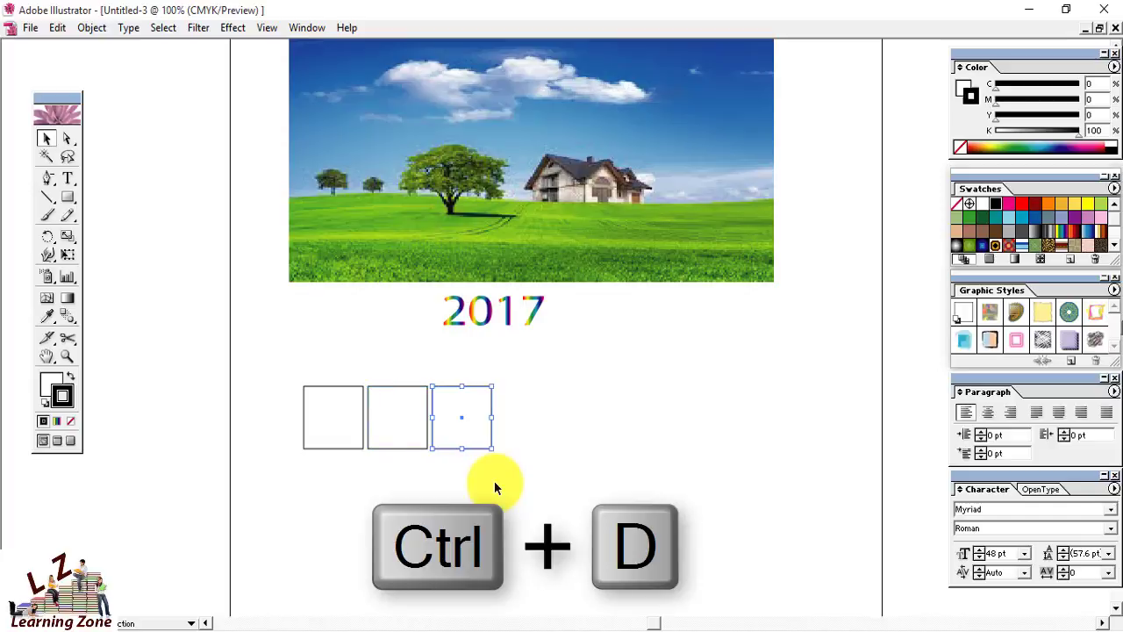
{"action": "key", "text": "ctrl+d"}
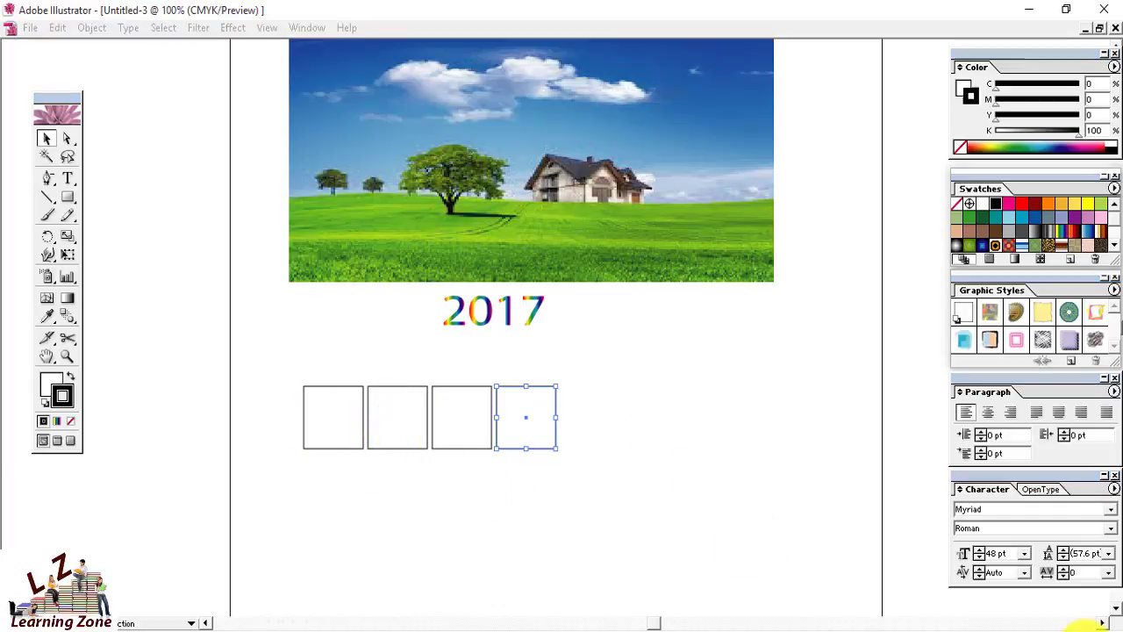
Check the system calendar for January 2017 and repeat the square copy three more times to complete a row of seven.
{"action": "left_click", "coordinate": [1085, 626]}
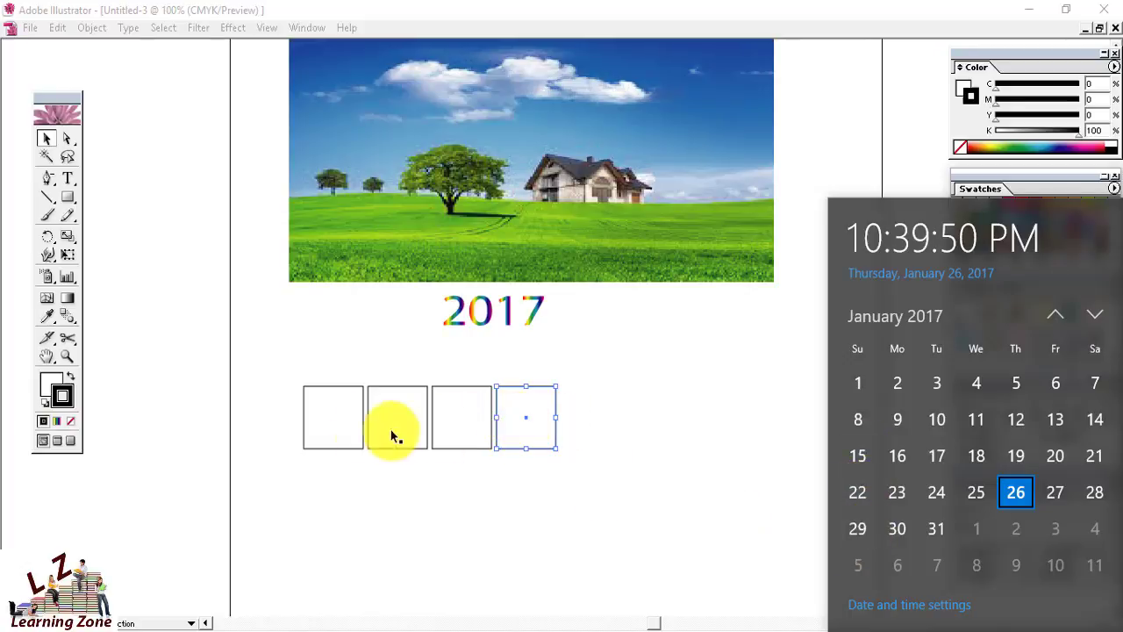
{"action": "left_click", "coordinate": [537, 424]}
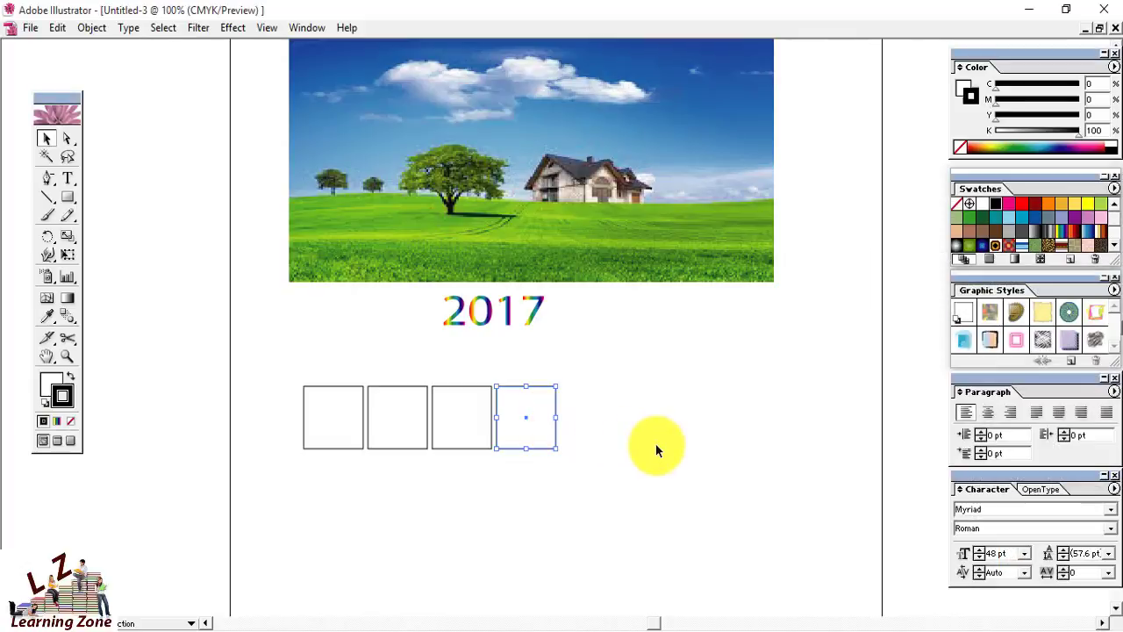
{"action": "key", "text": "ctrl+d"}
{"action": "key", "text": "ctrl+d"}
{"action": "key", "text": "ctrl+d"}
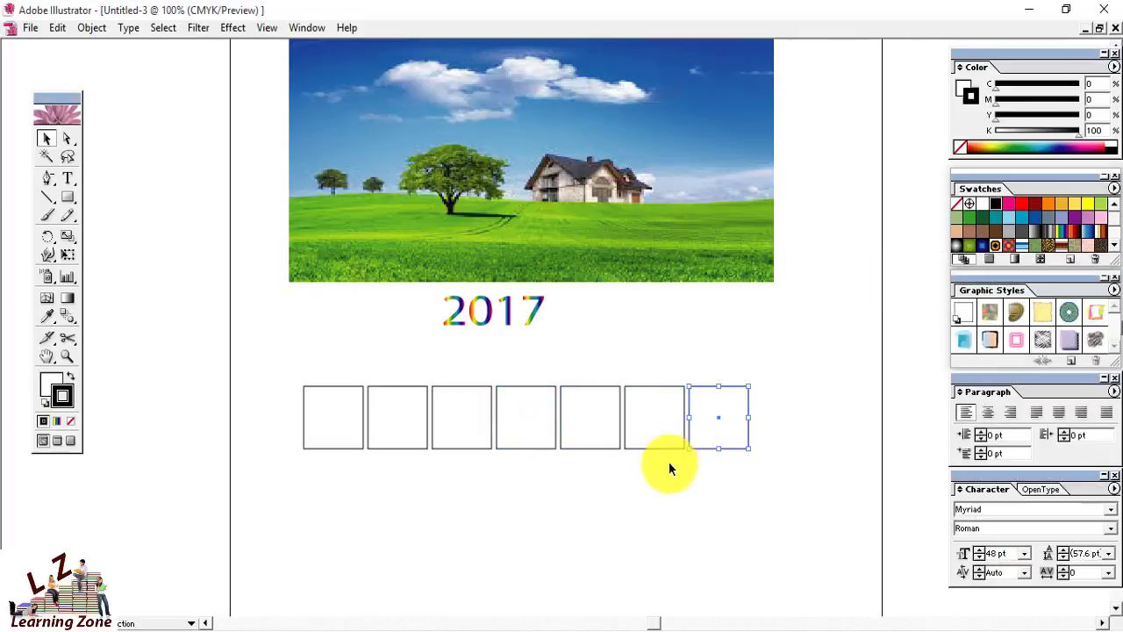
Select all seven squares and copy the row directly below, leaving a small gap.
{"action": "left_click", "coordinate": [433, 496]}
{"action": "left_click_drag", "start_coordinate": [282, 367], "coordinate": [770, 460]}
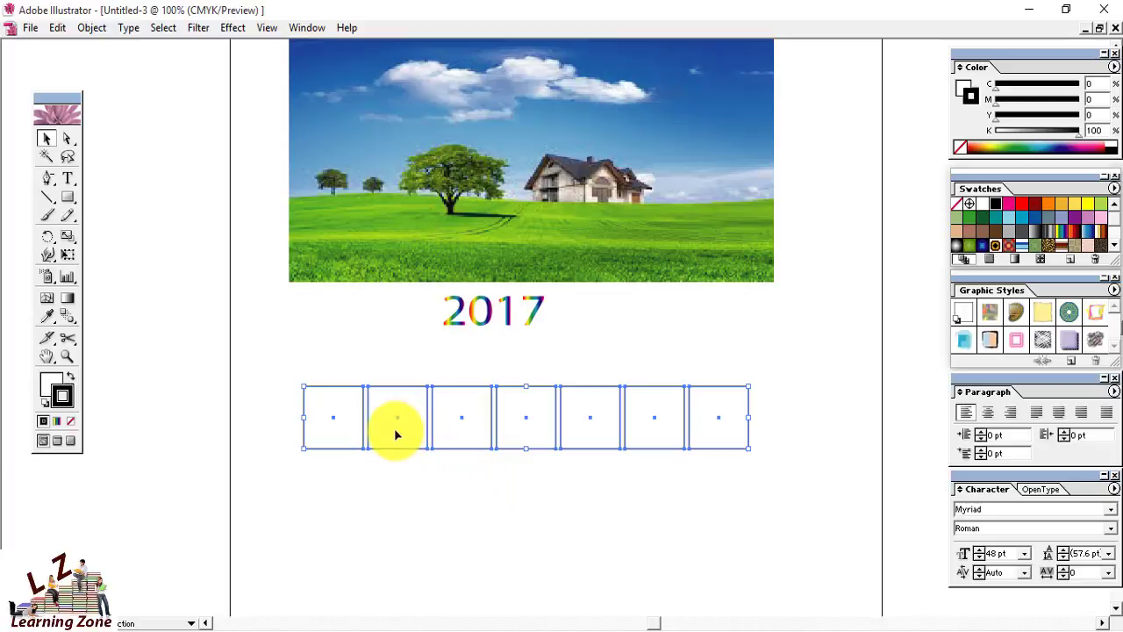
{"action": "left_click_drag", "start_coordinate": [393, 429], "coordinate": [395, 506]}
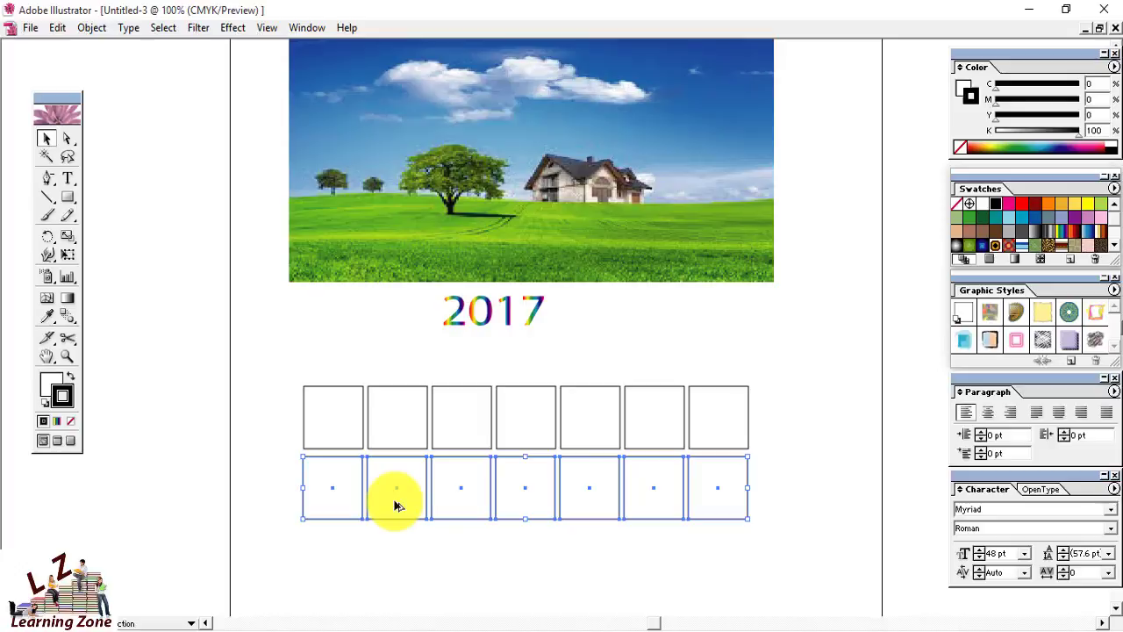
Select the second row of seven squares and repeat the downward copy four times to make a six-row grid.
{"action": "left_click", "coordinate": [448, 546]}
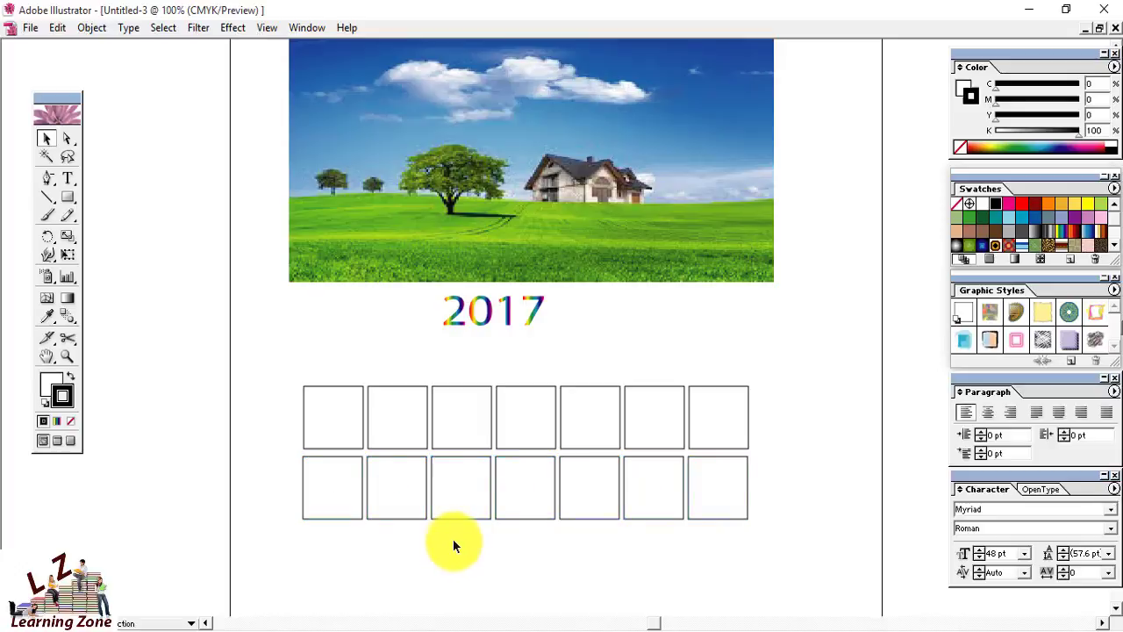
{"action": "left_click", "coordinate": [431, 495]}
{"action": "left_click", "coordinate": [384, 486]}
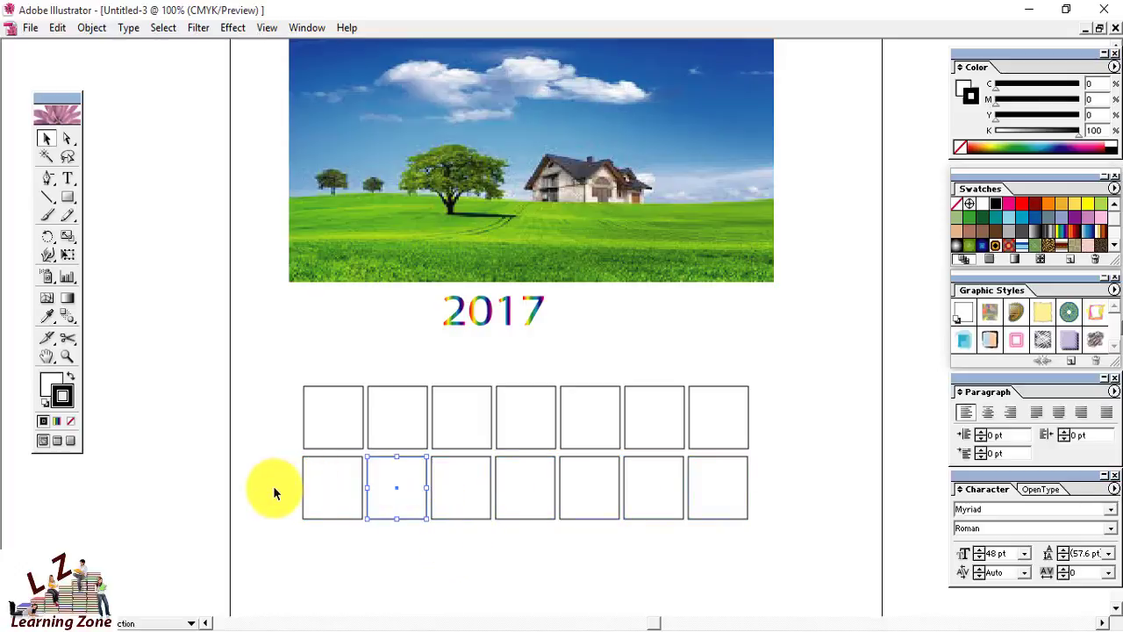
{"action": "left_click_drag", "start_coordinate": [274, 488], "coordinate": [779, 523]}
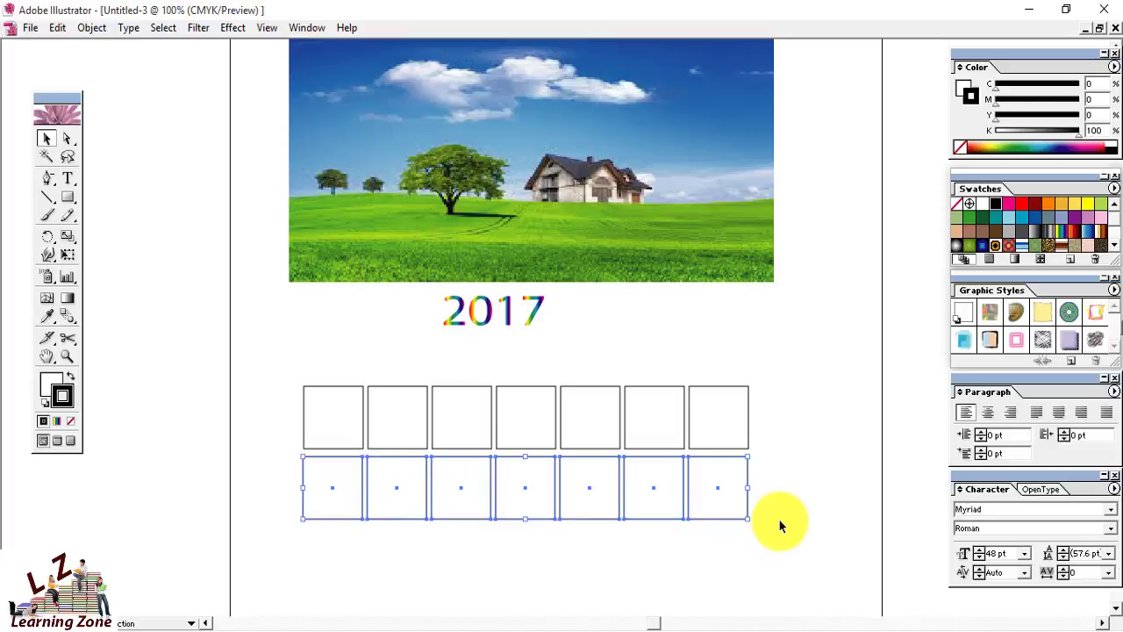
{"action": "key", "text": "ctrl+d"}
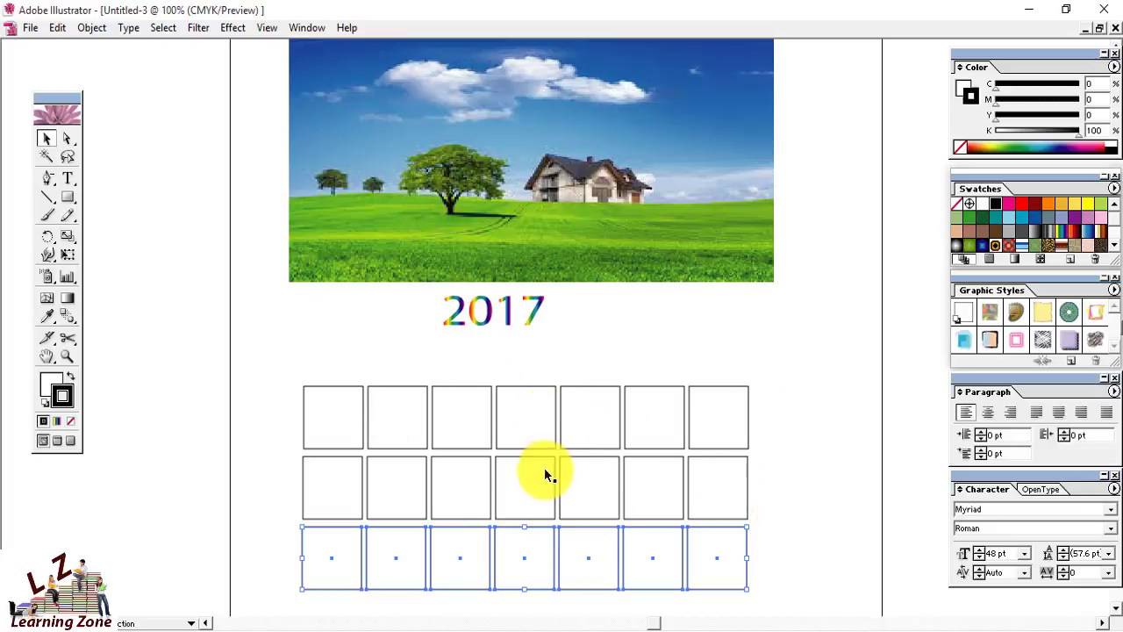
{"action": "key", "text": "ctrl+d"}
{"action": "left_click", "coordinate": [757, 571]}
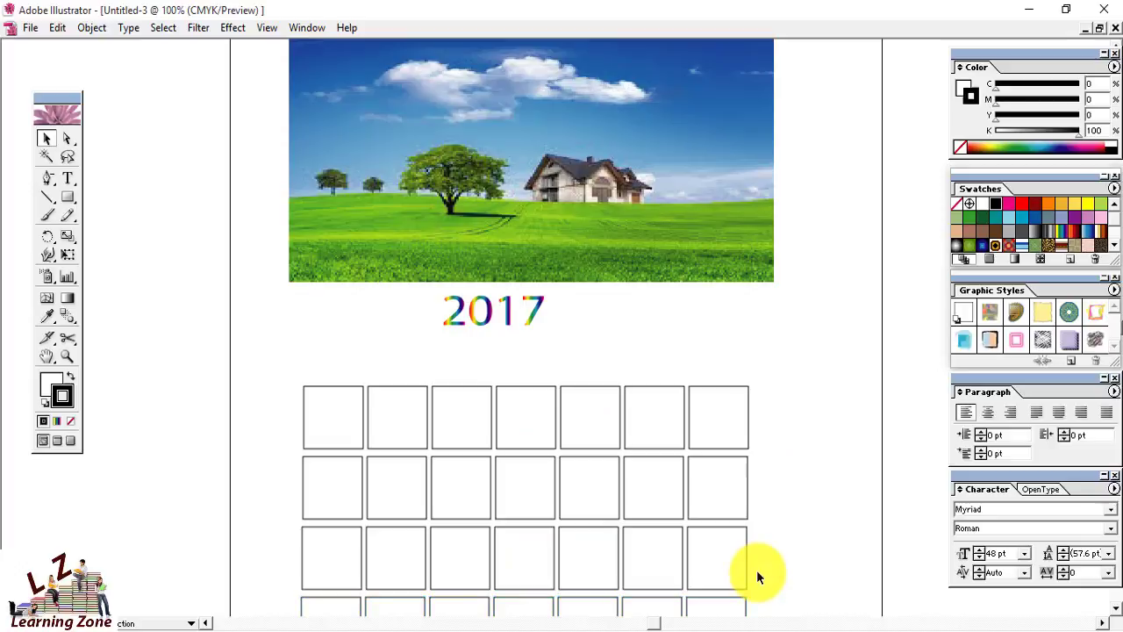
{"action": "key", "text": "space"}
{"action": "left_click_drag", "start_coordinate": [805, 589], "coordinate": [783, 376]}
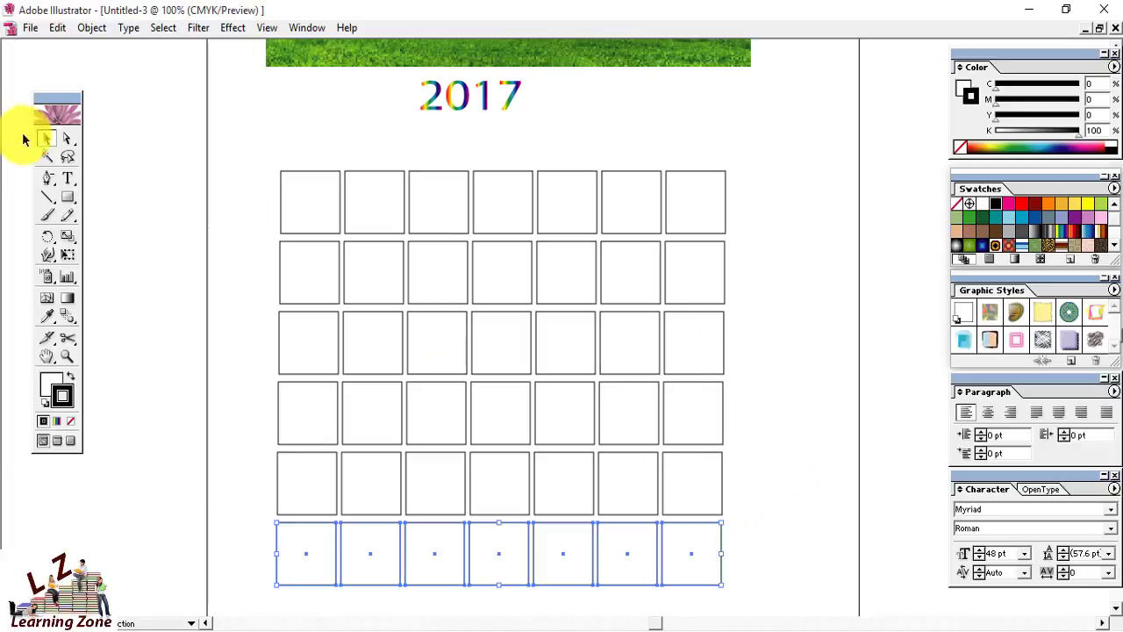
Select all the squares in the grid and lock them.
{"action": "left_click_drag", "start_coordinate": [725, 478], "coordinate": [784, 592]}
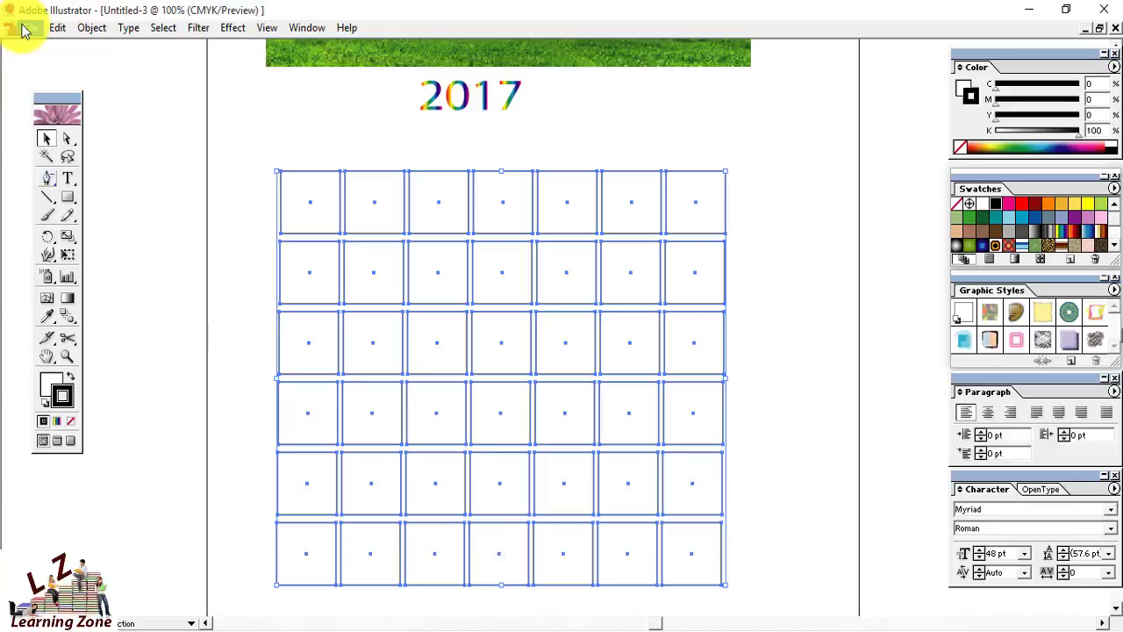
{"action": "left_click", "coordinate": [99, 31]}
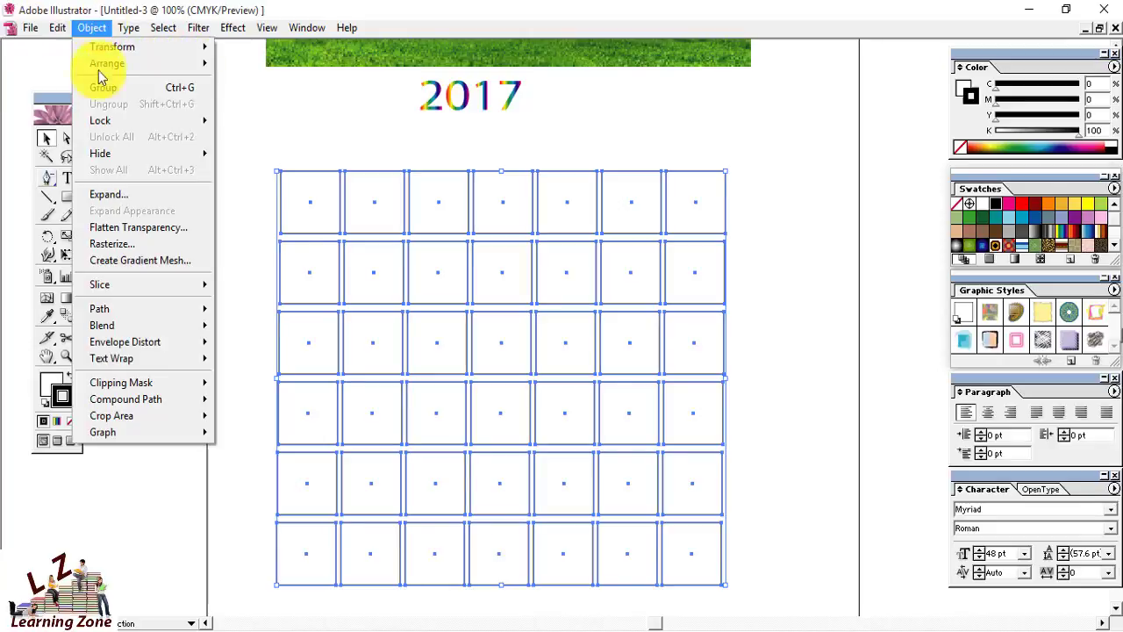
{"action": "mouse_move", "coordinate": [106, 120]}
{"action": "left_click", "coordinate": [232, 120]}
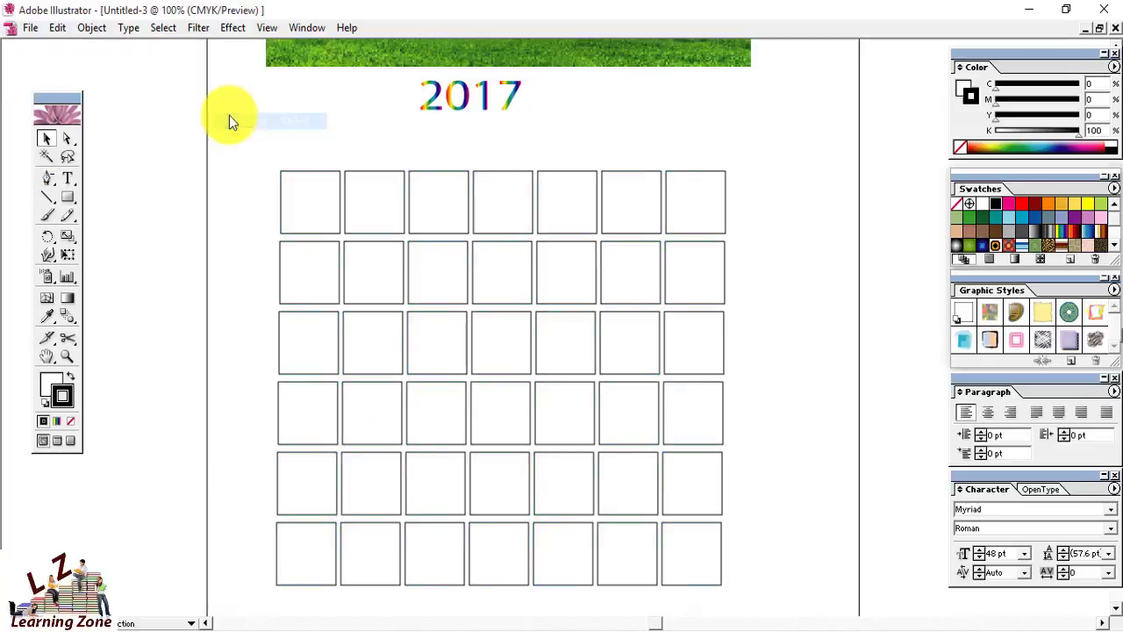
Add the placeholder text "000" with centre alignment and position it inside the first square of the top row.
{"action": "left_click", "coordinate": [67, 178]}
{"action": "left_click", "coordinate": [295, 205]}
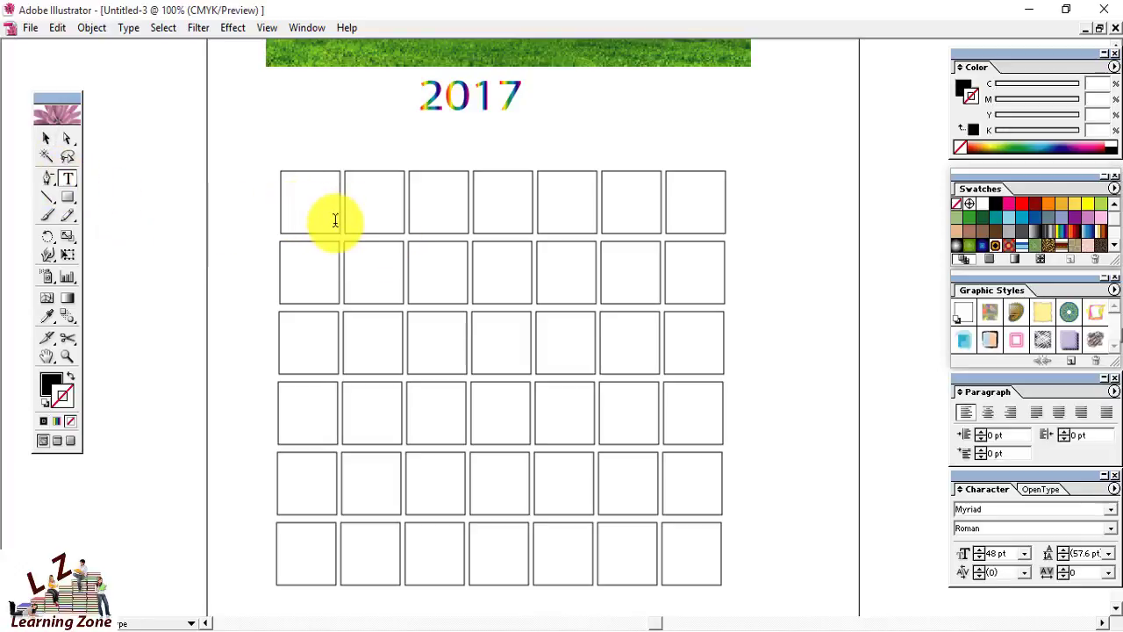
{"action": "type", "text": "000"}
{"action": "double_click", "coordinate": [303, 198]}
{"action": "key", "text": "ctrl+c"}
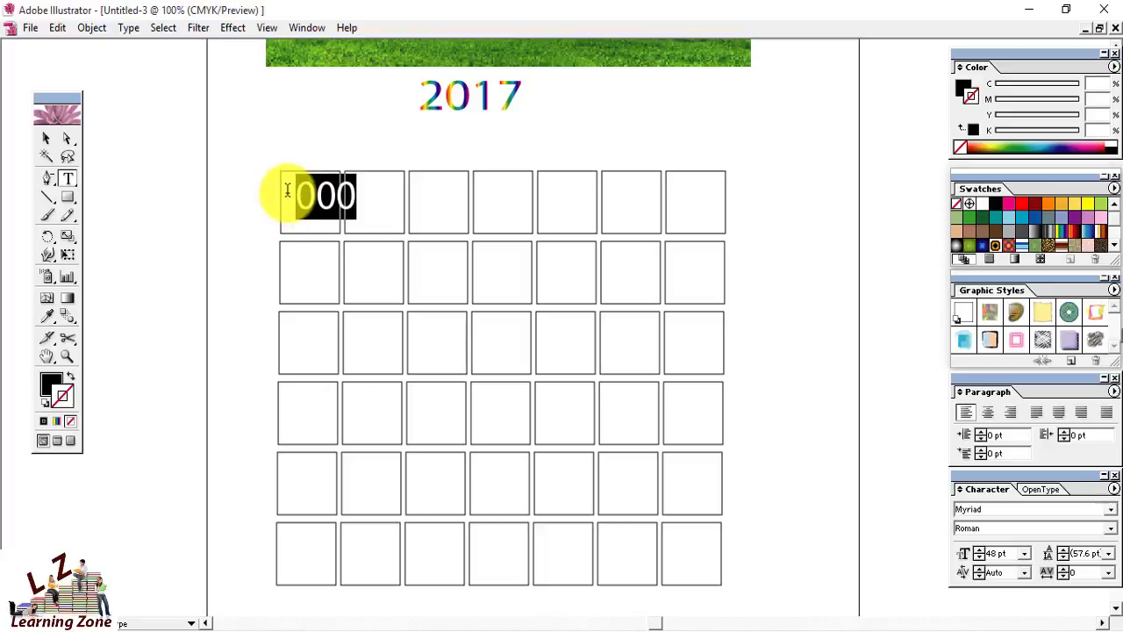
{"action": "left_click", "coordinate": [988, 414]}
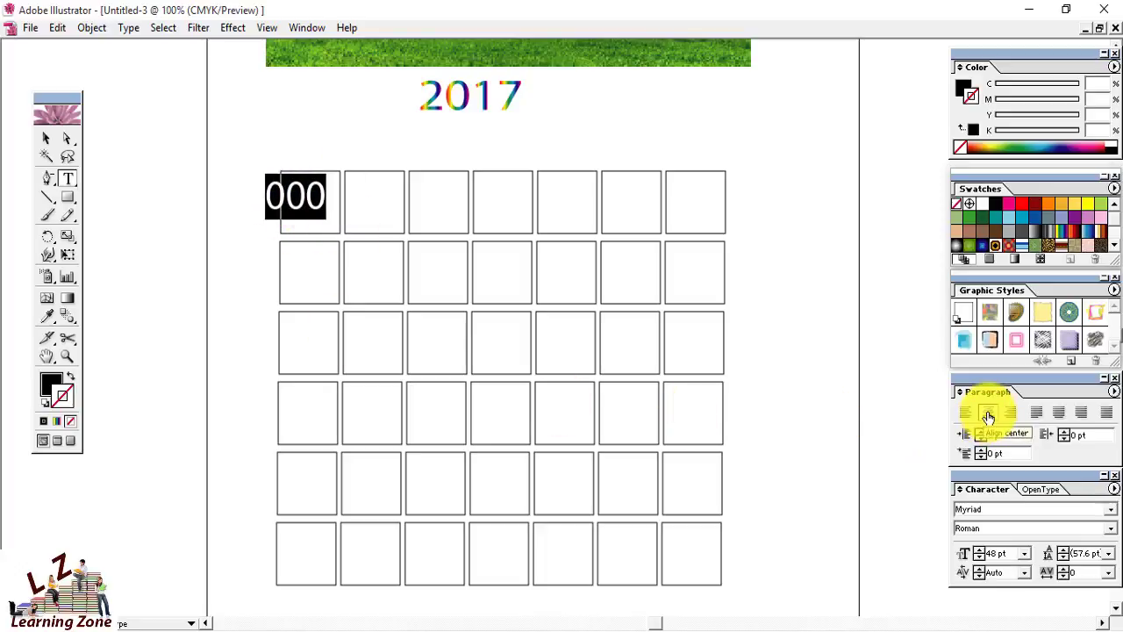
{"action": "left_click", "coordinate": [46, 138]}
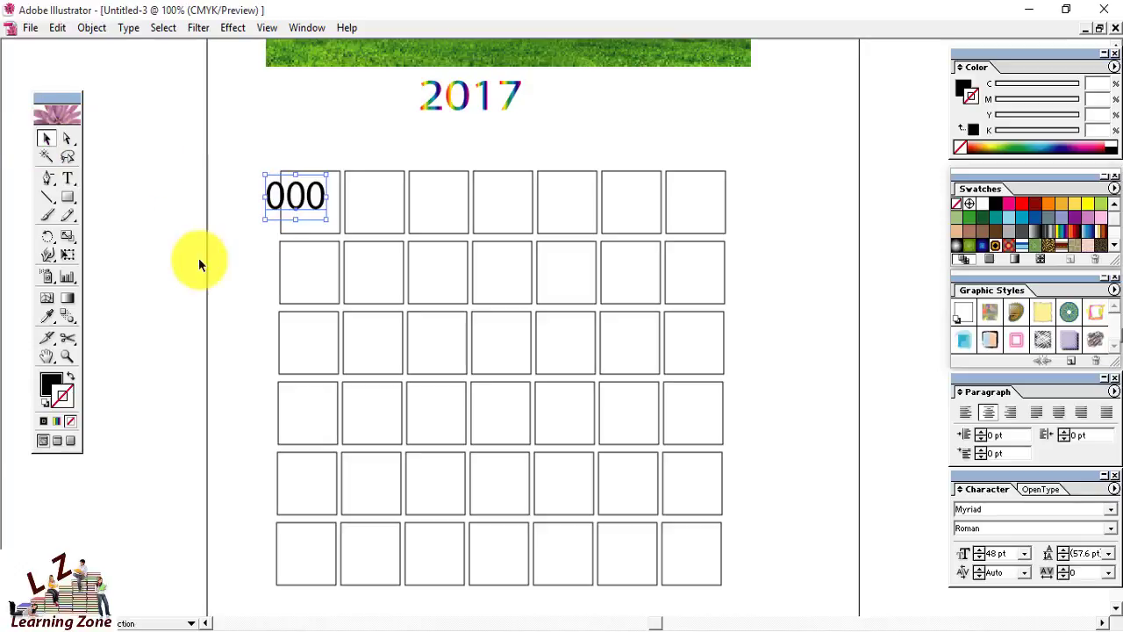
{"action": "left_click_drag", "start_coordinate": [286, 195], "coordinate": [302, 206]}
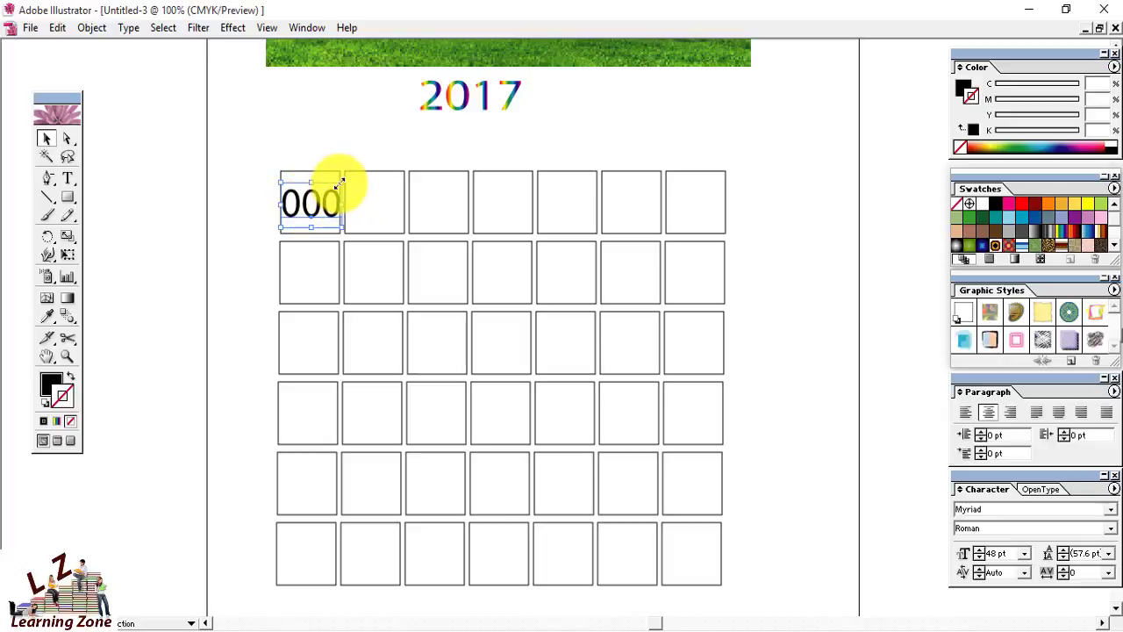
Reduce the "000" placeholder to a font size of 39 pt so it fits inside the first square.
{"action": "left_click_drag", "start_coordinate": [341, 182], "coordinate": [312, 187]}
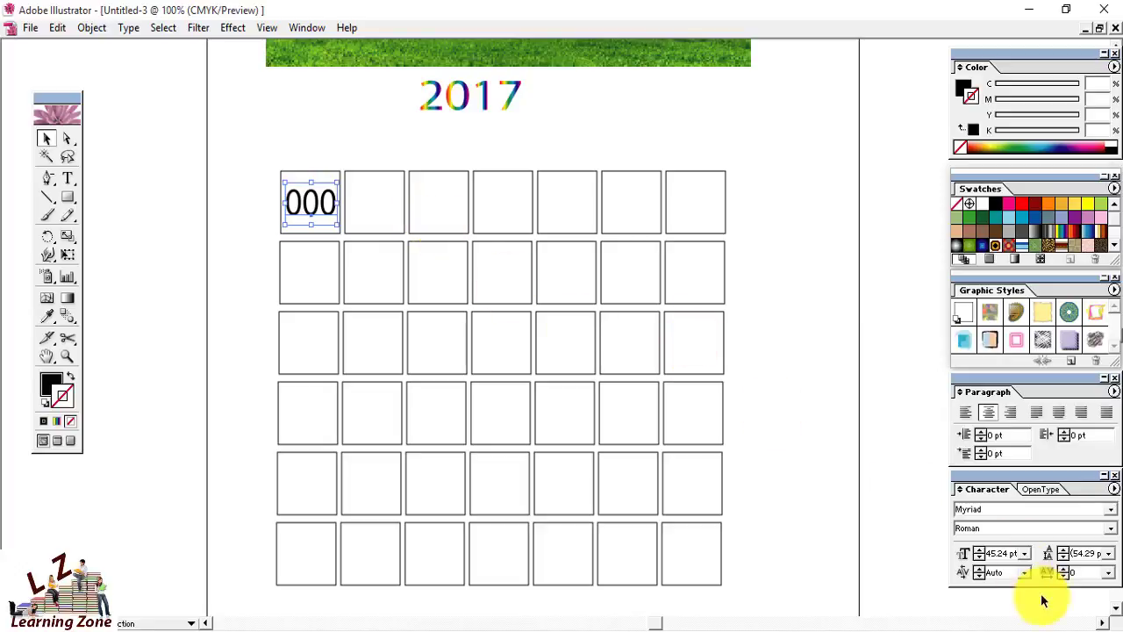
{"action": "left_click", "coordinate": [1024, 554]}
{"action": "left_click", "coordinate": [1018, 558]}
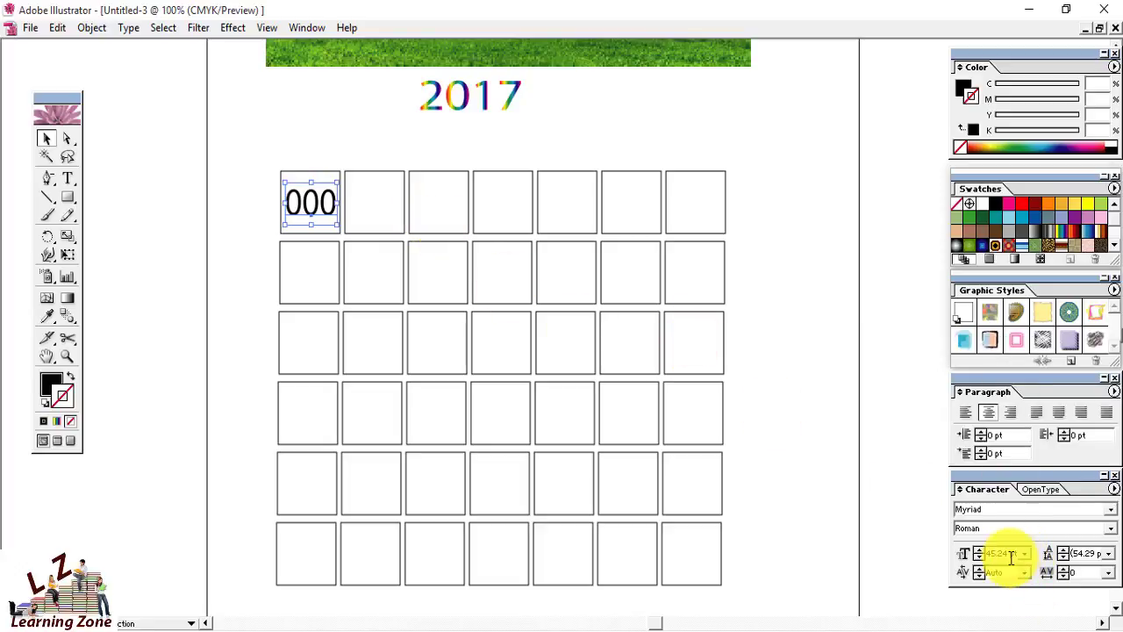
{"action": "key", "text": "Down"}
{"action": "key", "text": "Down"}
{"action": "key", "text": "Down"}
{"action": "key", "text": "Down"}
{"action": "key", "text": "Down"}
{"action": "key", "text": "Down"}
{"action": "key", "text": "Down"}
{"action": "key", "text": "Down"}
{"action": "key", "text": "Down"}
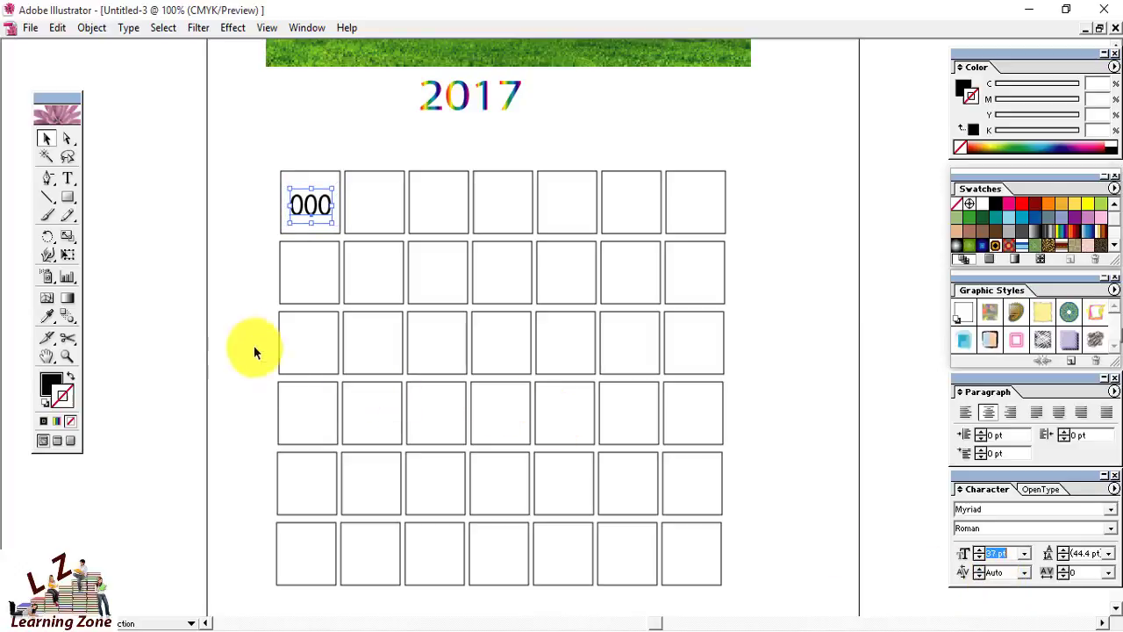
{"action": "key", "text": "Up"}
{"action": "key", "text": "Up"}
{"action": "left_click", "coordinate": [285, 227]}
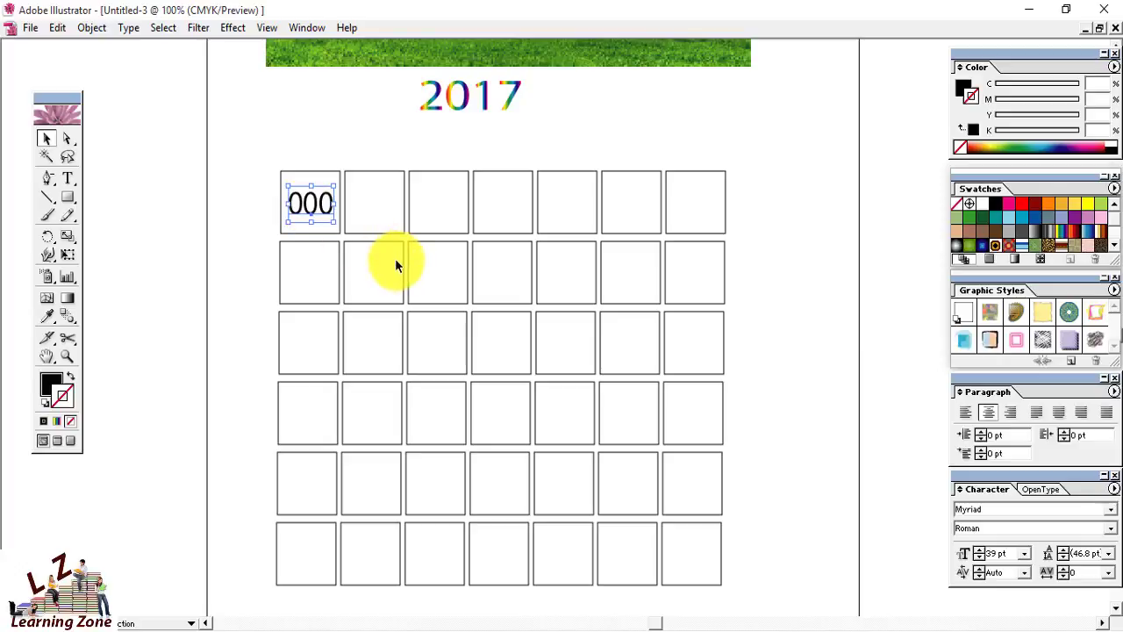
{"action": "left_click", "coordinate": [243, 224]}
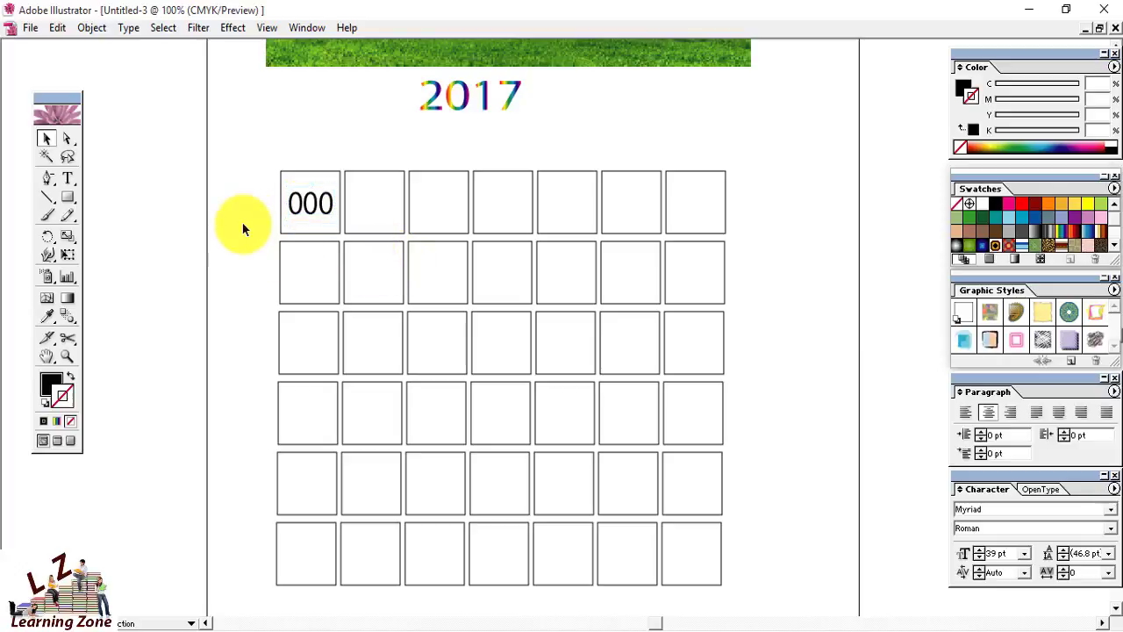
Copy the "000" line and paste it five times below within the same text object, making six lines.
{"action": "left_click", "coordinate": [68, 178]}
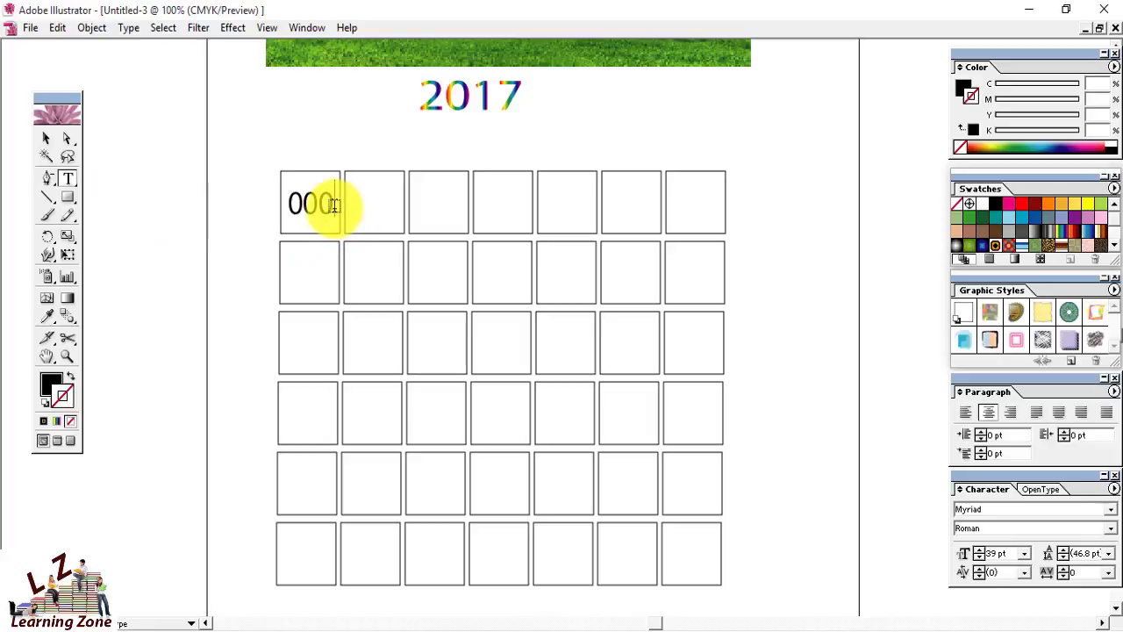
{"action": "left_click", "coordinate": [332, 204]}
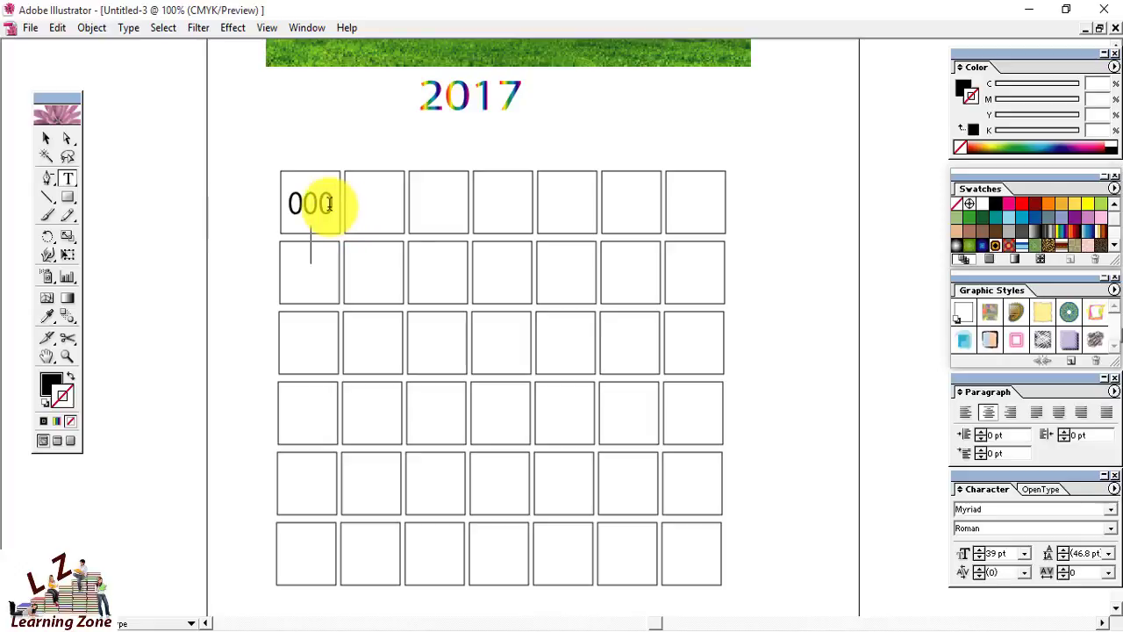
{"action": "key", "text": "ctrl+a"}
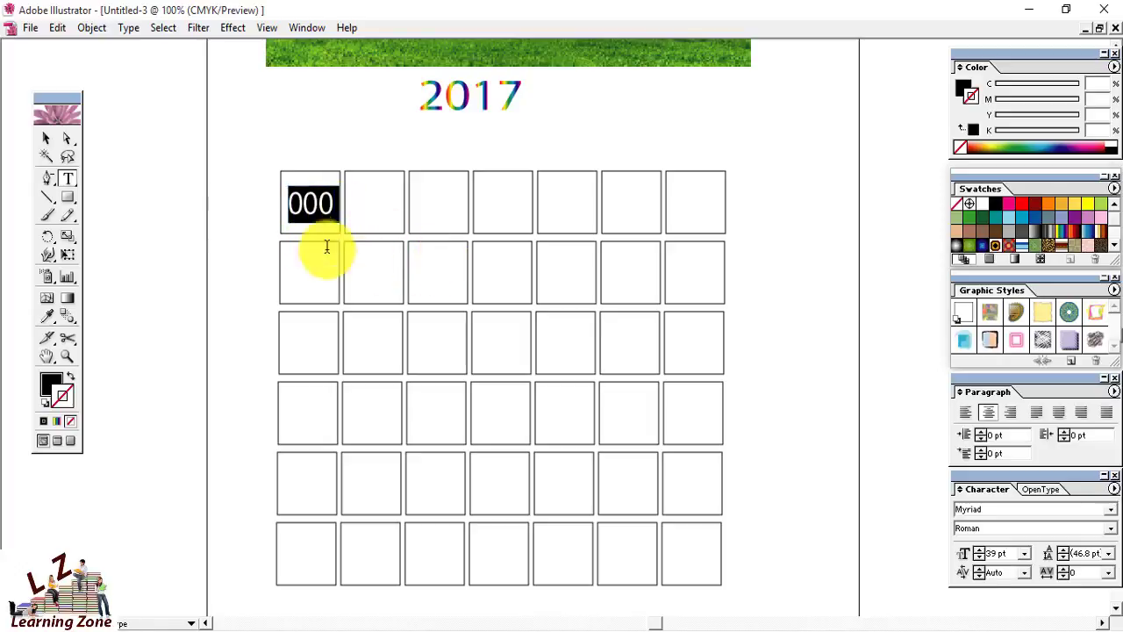
{"action": "left_click", "coordinate": [307, 243]}
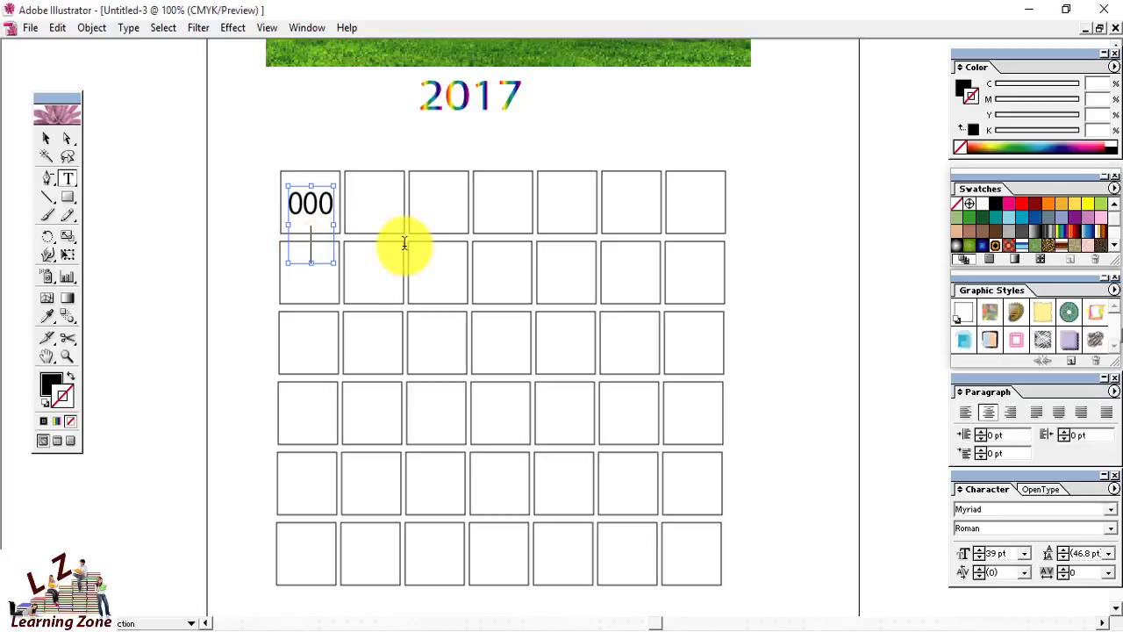
{"action": "key", "text": "ctrl+v"}
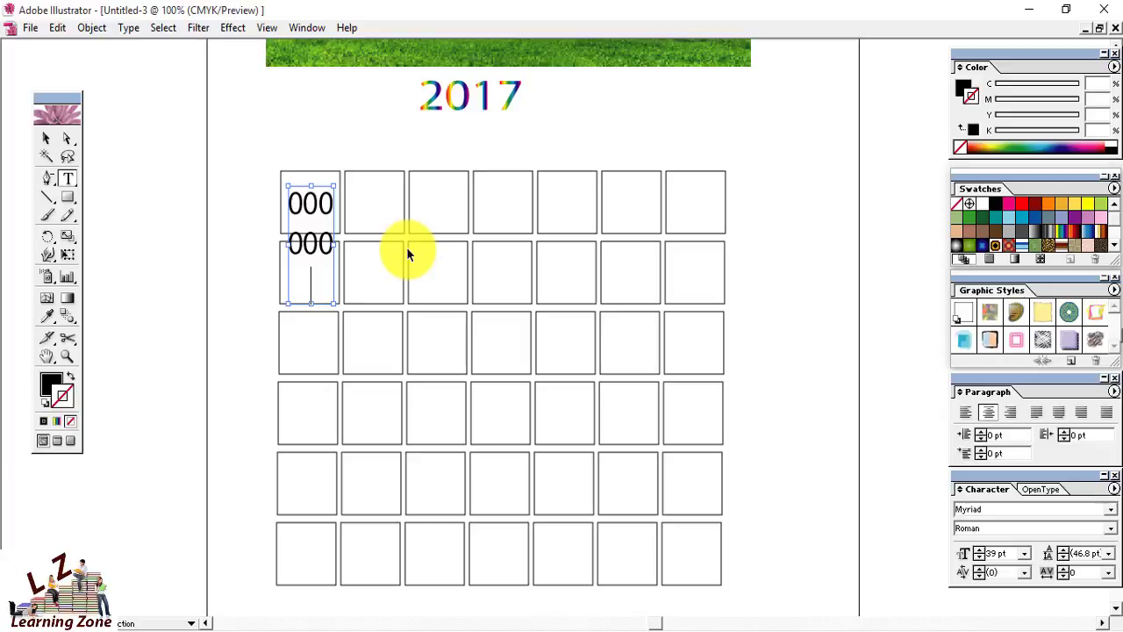
{"action": "key", "text": "ctrl+v"}
{"action": "key", "text": "ctrl+v"}
{"action": "key", "text": "ctrl+v"}
{"action": "key", "text": "ctrl+v"}
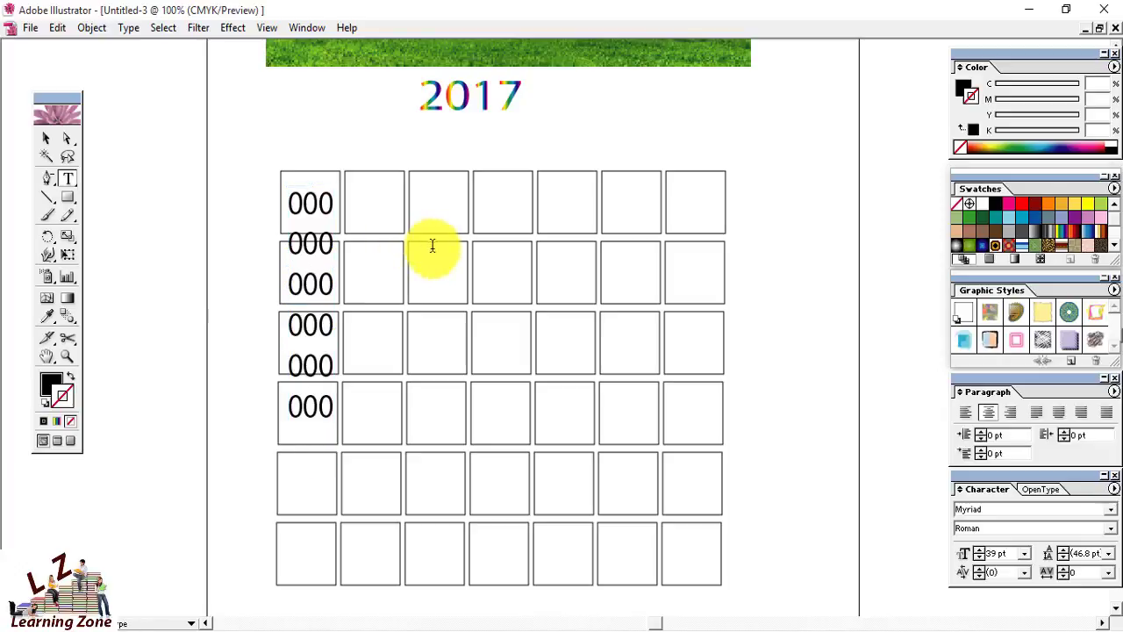
Set the leading of the six-line "000" text to 81 pt so each line sits in its own square.
{"action": "left_click", "coordinate": [48, 142]}
{"action": "left_click", "coordinate": [333, 225]}
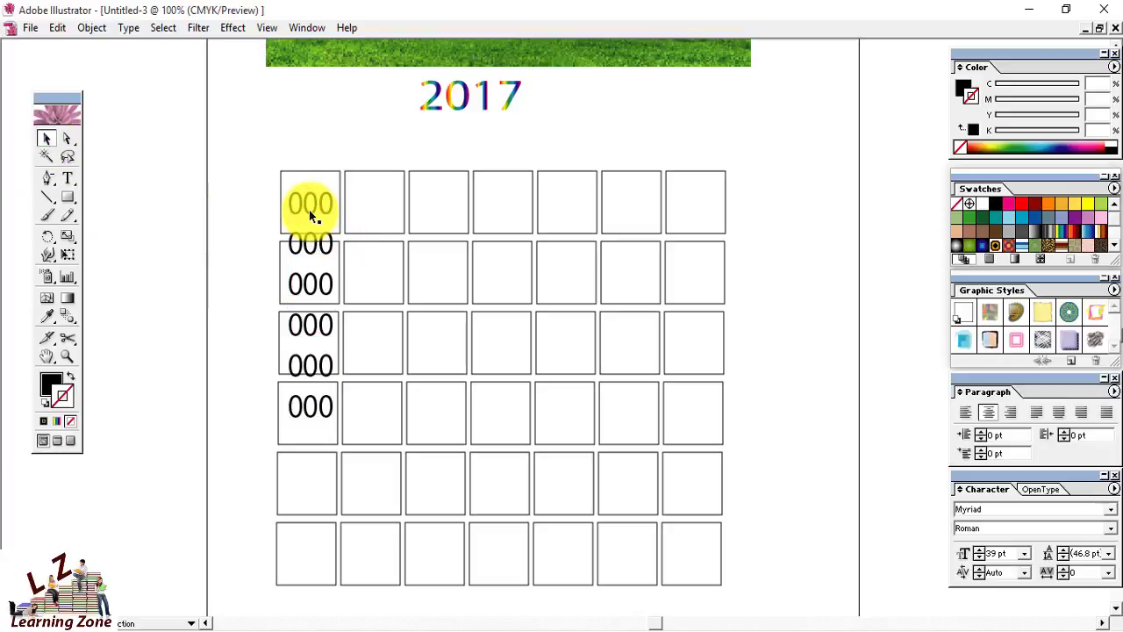
{"action": "left_click", "coordinate": [308, 209]}
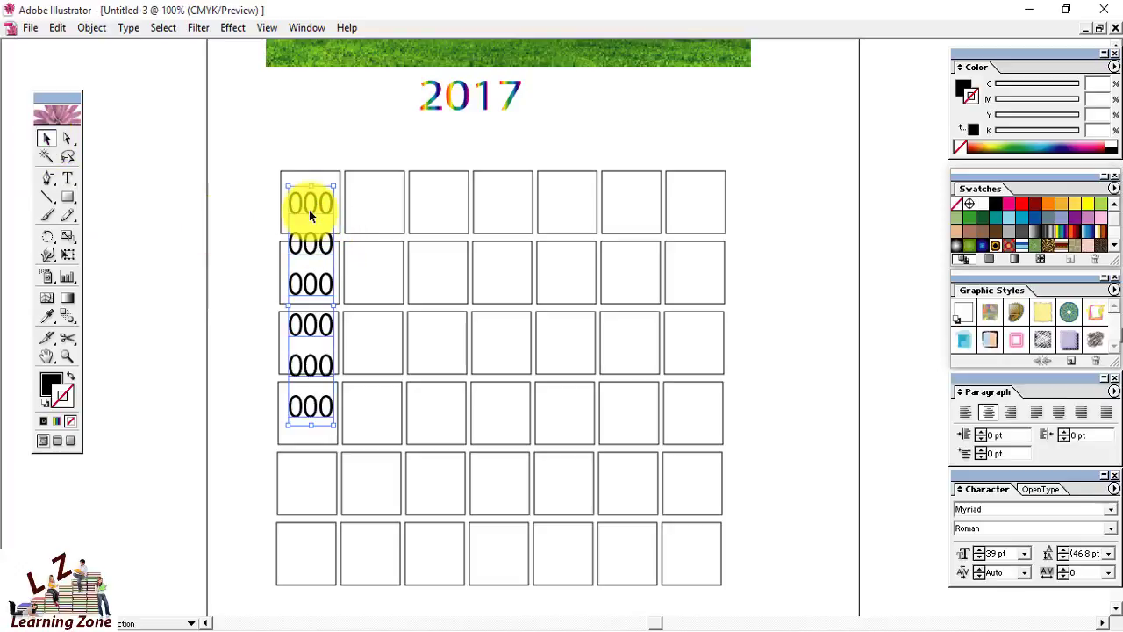
{"action": "left_click", "coordinate": [1111, 562]}
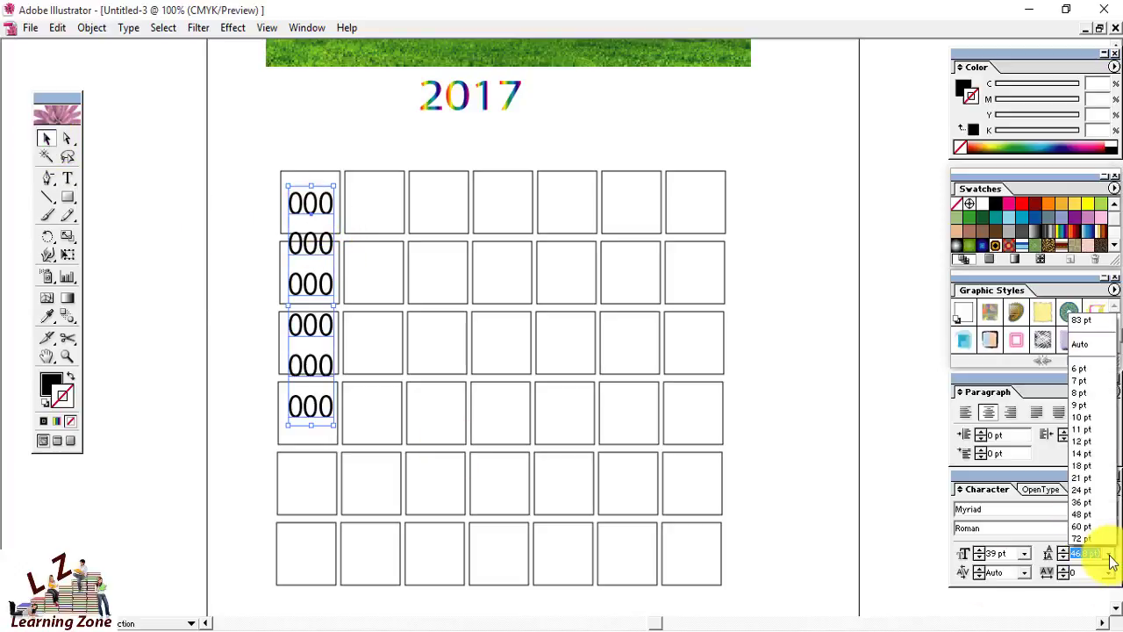
{"action": "left_click", "coordinate": [1096, 528]}
{"action": "key", "text": "Up"}
{"action": "key", "text": "Up"}
{"action": "key", "text": "Up"}
{"action": "key", "text": "Up"}
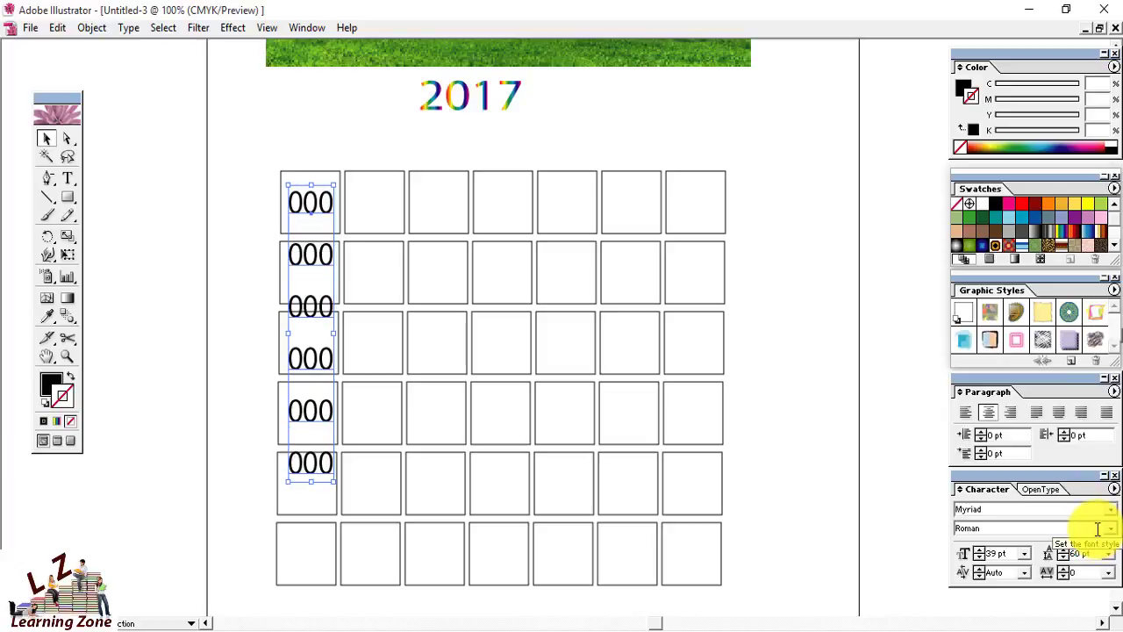
{"action": "key", "text": "Down"}
{"action": "key", "text": "Down"}
{"action": "key", "text": "Down"}
{"action": "key", "text": "Down"}
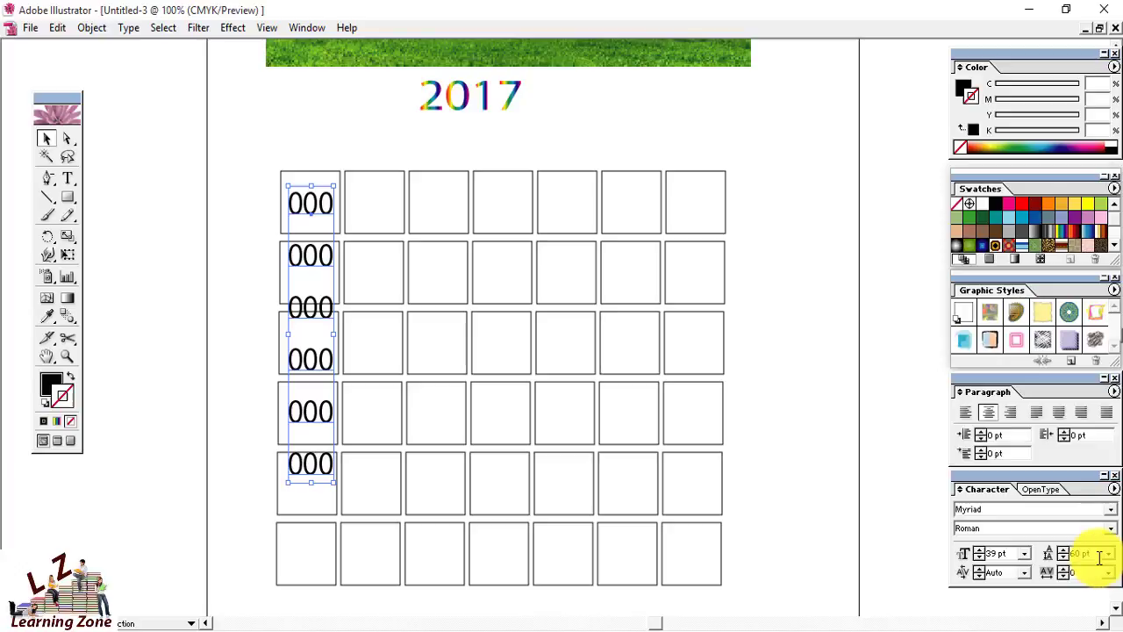
{"action": "key", "text": "Up"}
{"action": "key", "text": "Down"}
{"action": "key", "text": "Down"}
{"action": "key", "text": "Down"}
{"action": "key", "text": "Down"}
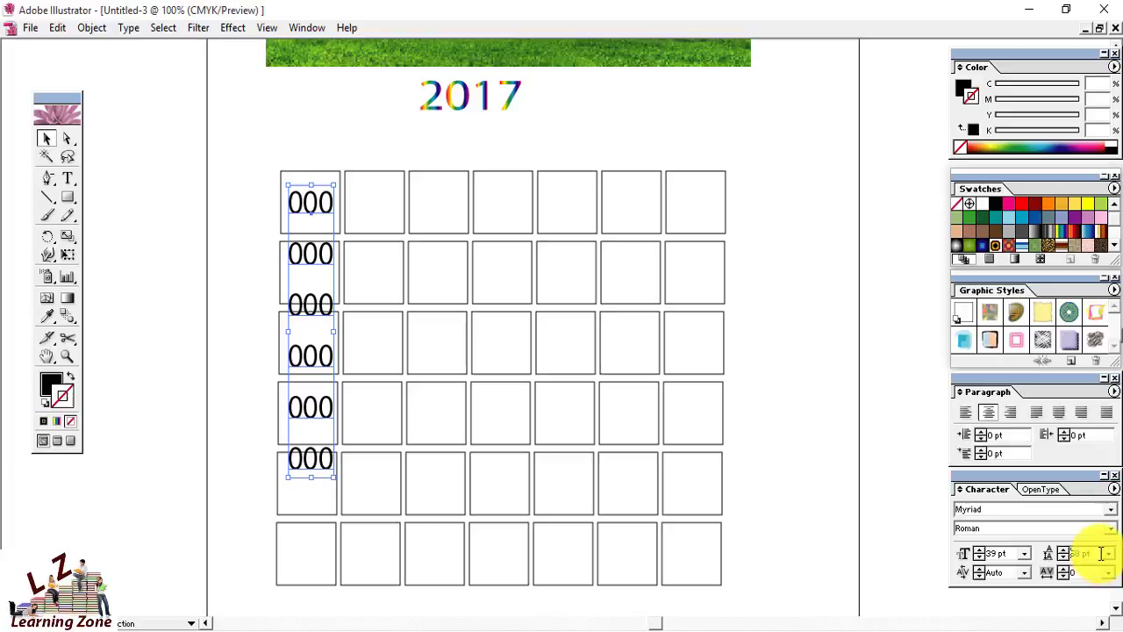
{"action": "key", "text": "Up"}
{"action": "key", "text": "Up"}
{"action": "key", "text": "Up"}
{"action": "key", "text": "Up"}
{"action": "key", "text": "Up"}
{"action": "key", "text": "Up"}
{"action": "key", "text": "Up"}
{"action": "key", "text": "Up"}
{"action": "key", "text": "Up"}
{"action": "key", "text": "Up"}
{"action": "key", "text": "Up"}
{"action": "key", "text": "Up"}
{"action": "key", "text": "Up"}
{"action": "key", "text": "Up"}
{"action": "key", "text": "Up"}
{"action": "key", "text": "Up"}
{"action": "key", "text": "Up"}
{"action": "key", "text": "Up"}
{"action": "key", "text": "Up"}
{"action": "key", "text": "Up"}
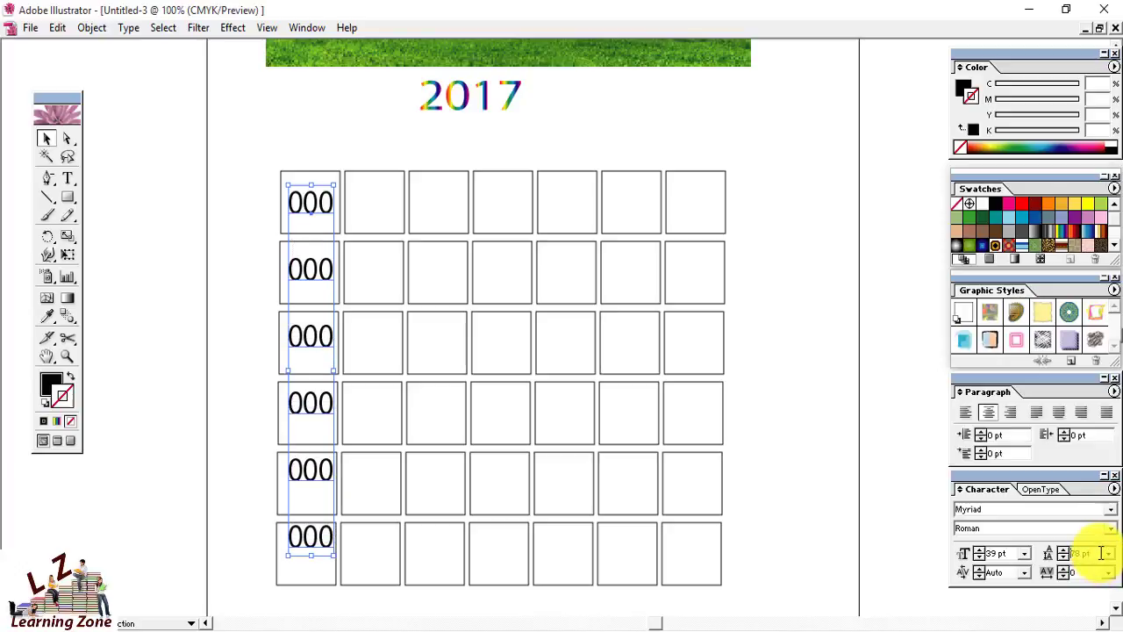
{"action": "key", "text": "Up"}
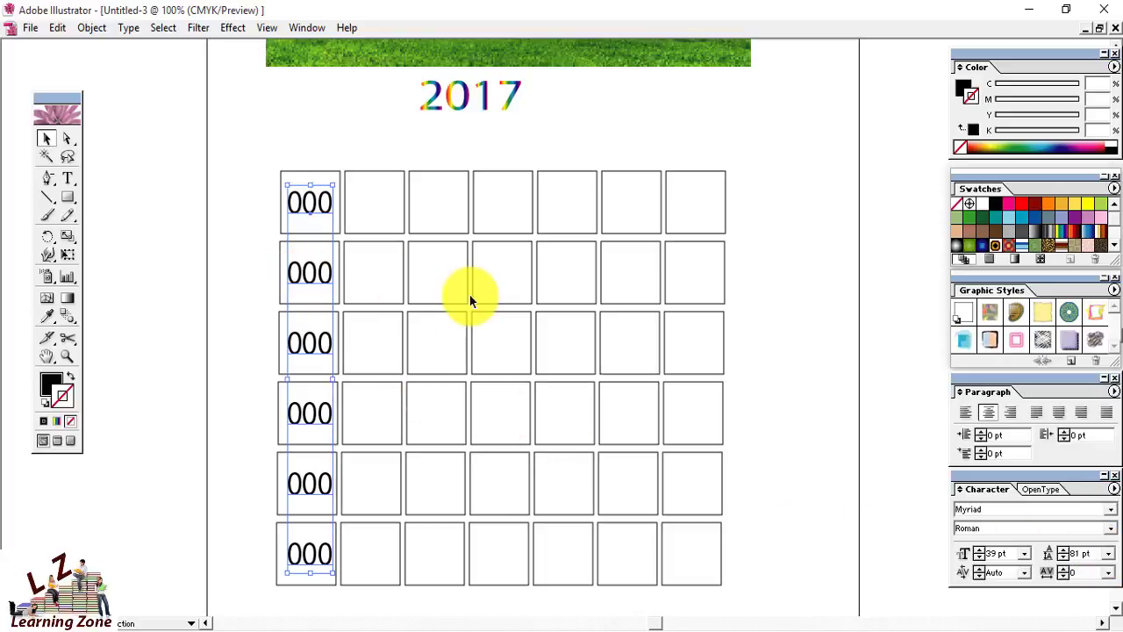
Nudge the "000" text column slightly left to centre it in the first column of squares, and deselect it.
{"action": "key", "text": "Left"}
{"action": "key", "text": "Left"}
{"action": "key", "text": "Left"}
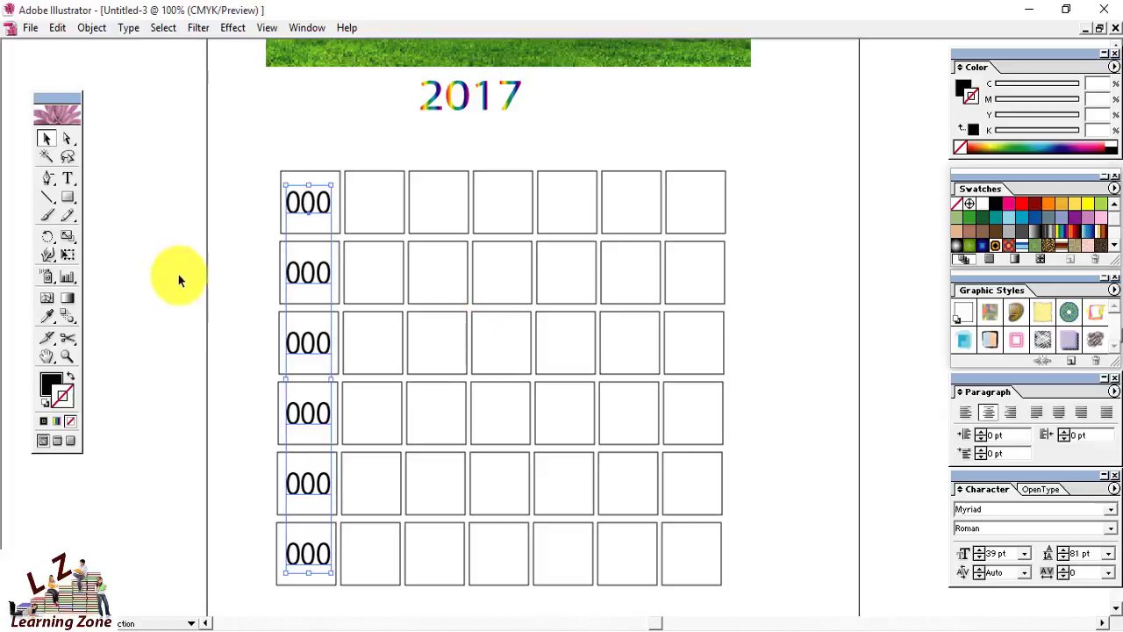
{"action": "left_click", "coordinate": [235, 254]}
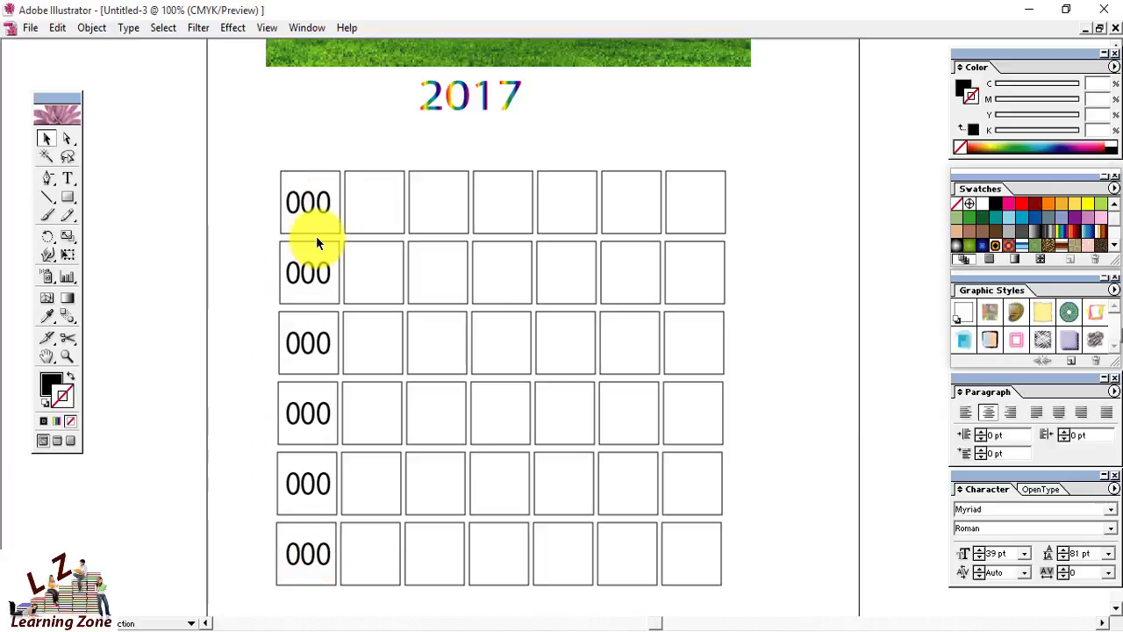
Copy the "000" text column into the second column of squares and repeat the duplication until all seven columns are filled.
{"action": "left_click", "coordinate": [302, 212]}
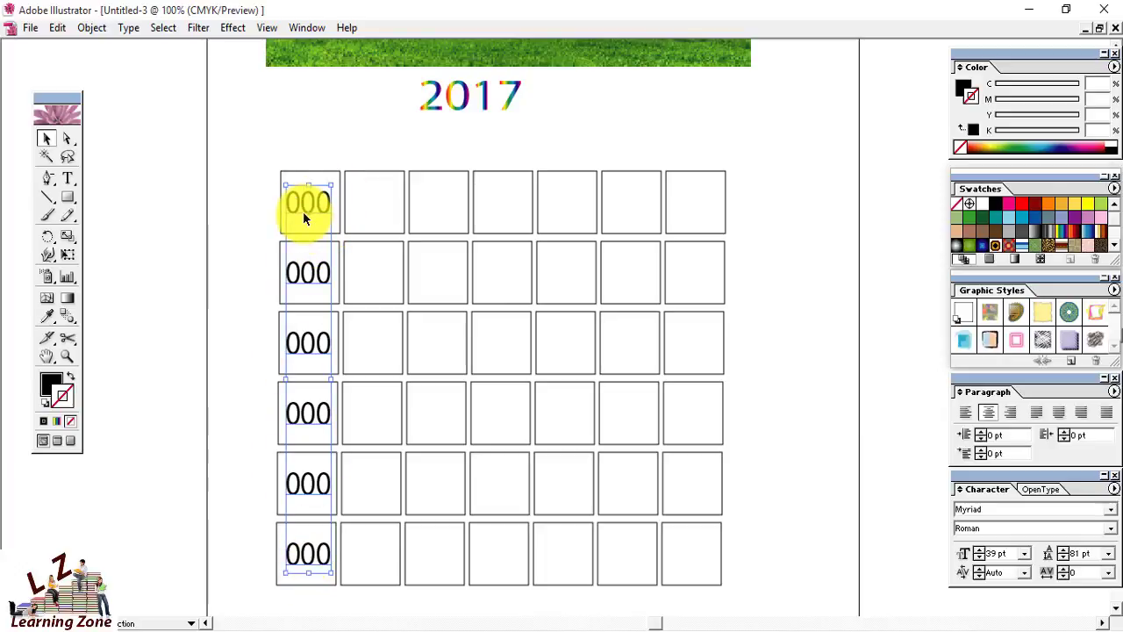
{"action": "left_click_drag", "start_coordinate": [312, 207], "coordinate": [376, 203]}
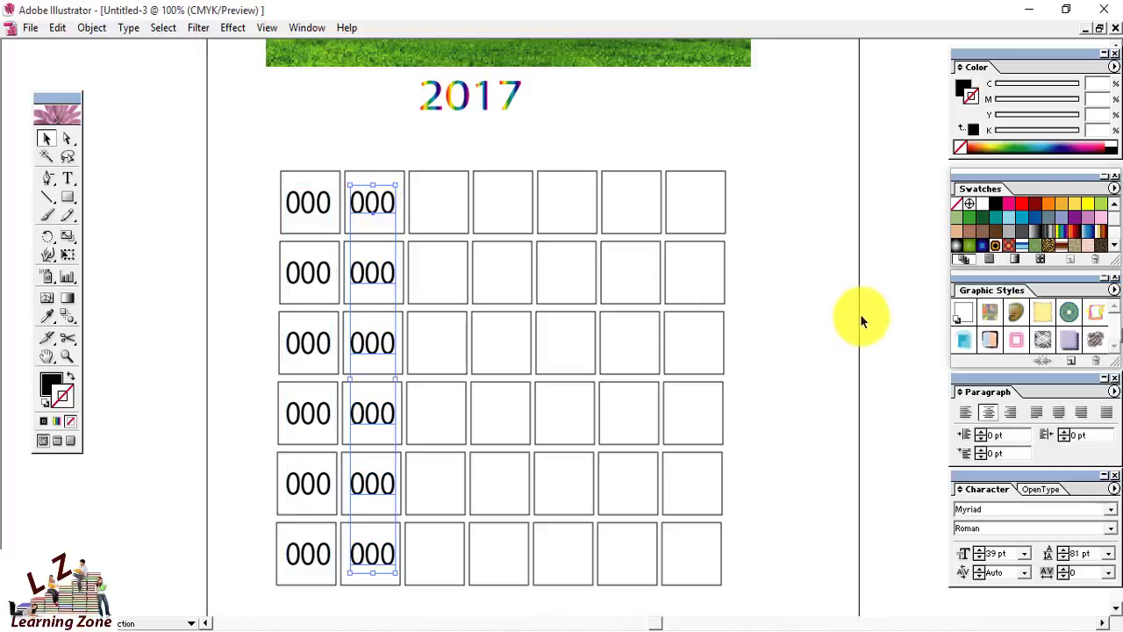
{"action": "key", "text": "ctrl+d"}
{"action": "key", "text": "ctrl+d"}
{"action": "key", "text": "ctrl+d"}
{"action": "key", "text": "ctrl+d"}
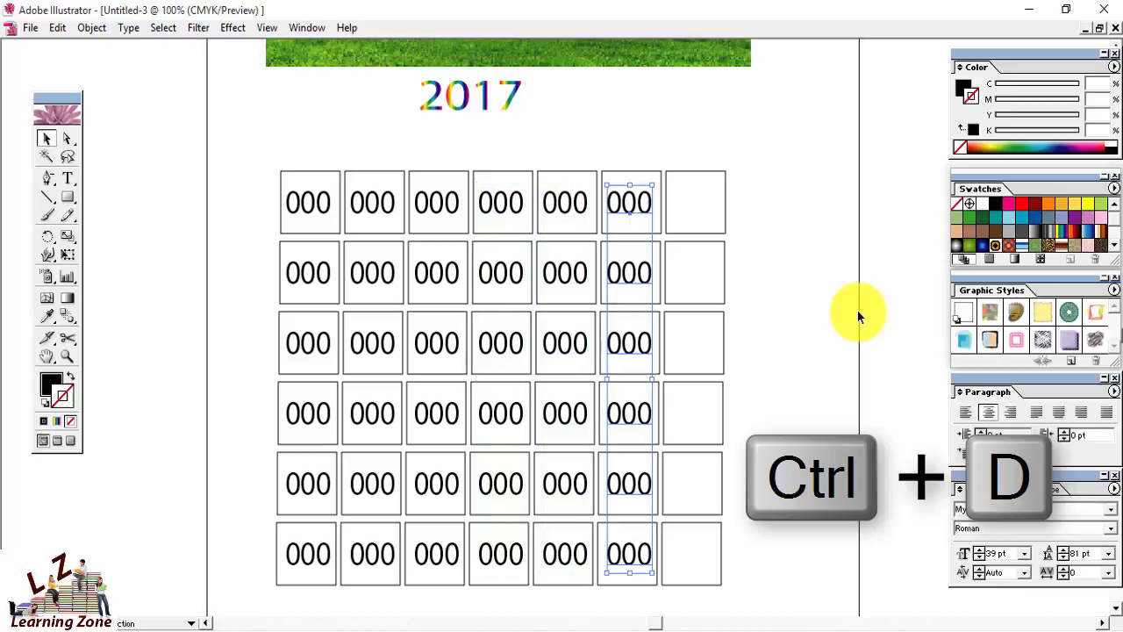
{"action": "key", "text": "ctrl+d"}
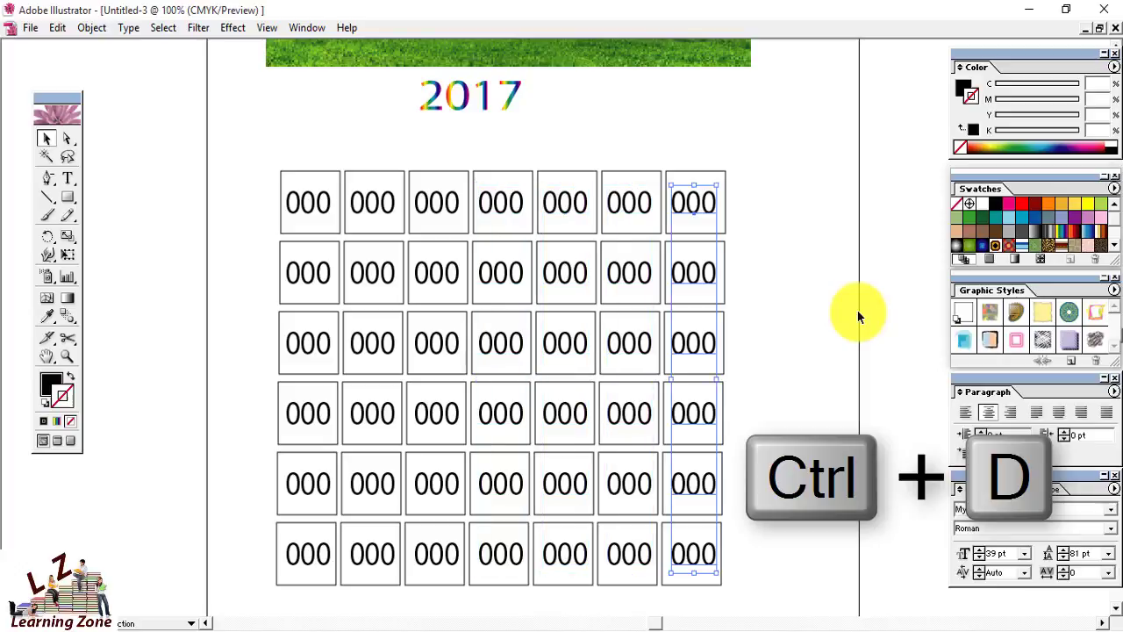
{"action": "left_click", "coordinate": [804, 316]}
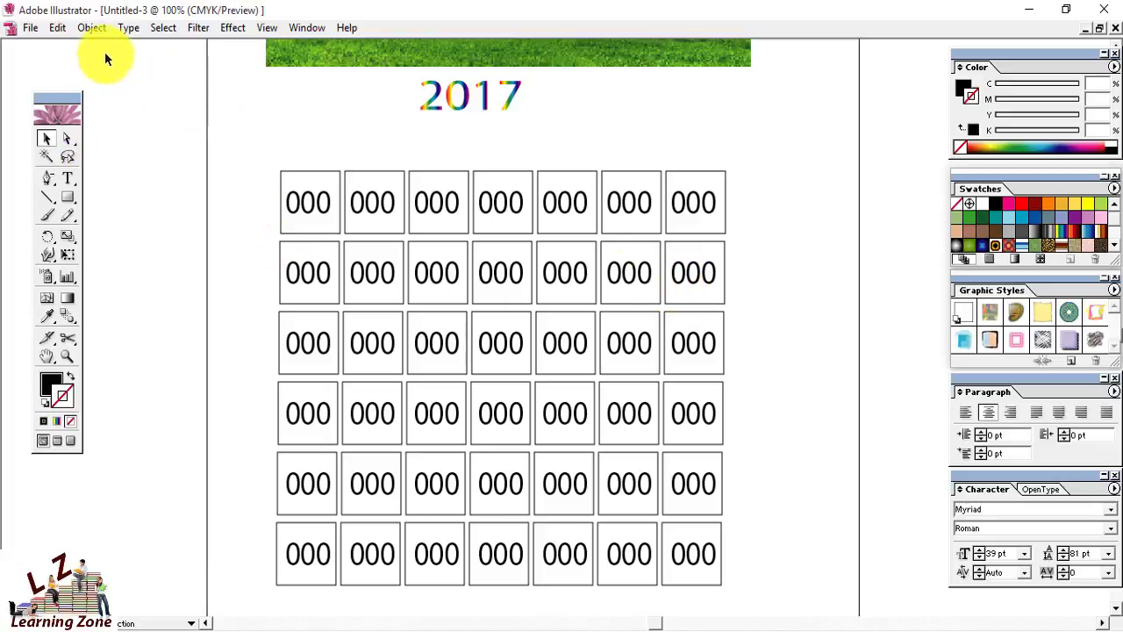
Replace the "000" placeholders in the first two squares of the top row with the weekday headings SU and MO.
{"action": "key", "text": "t"}
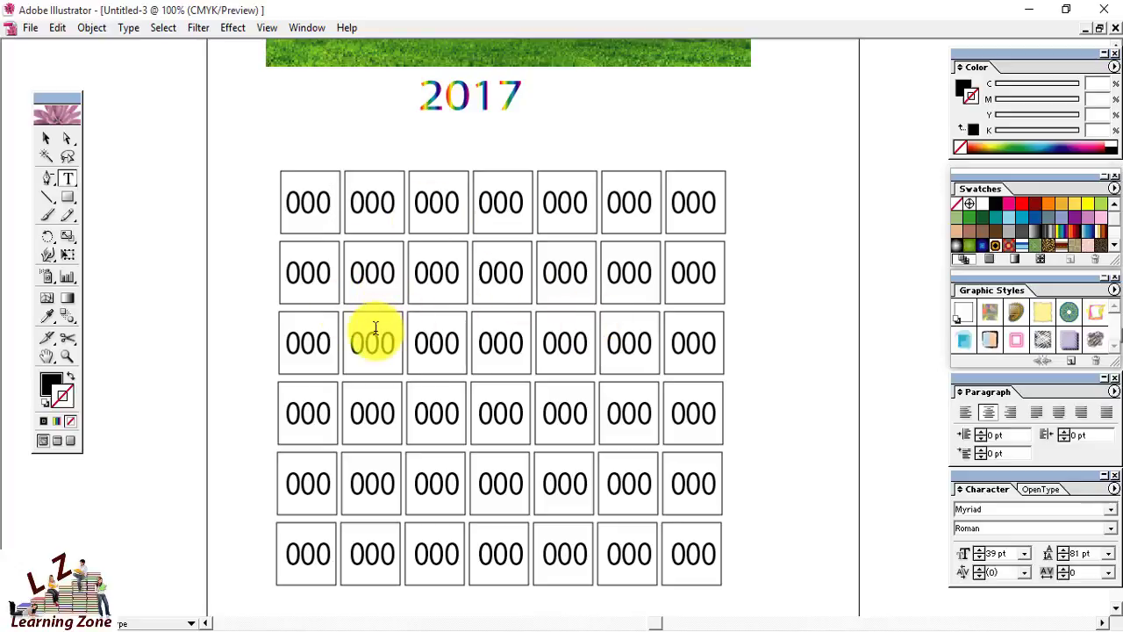
{"action": "double_click", "coordinate": [329, 204]}
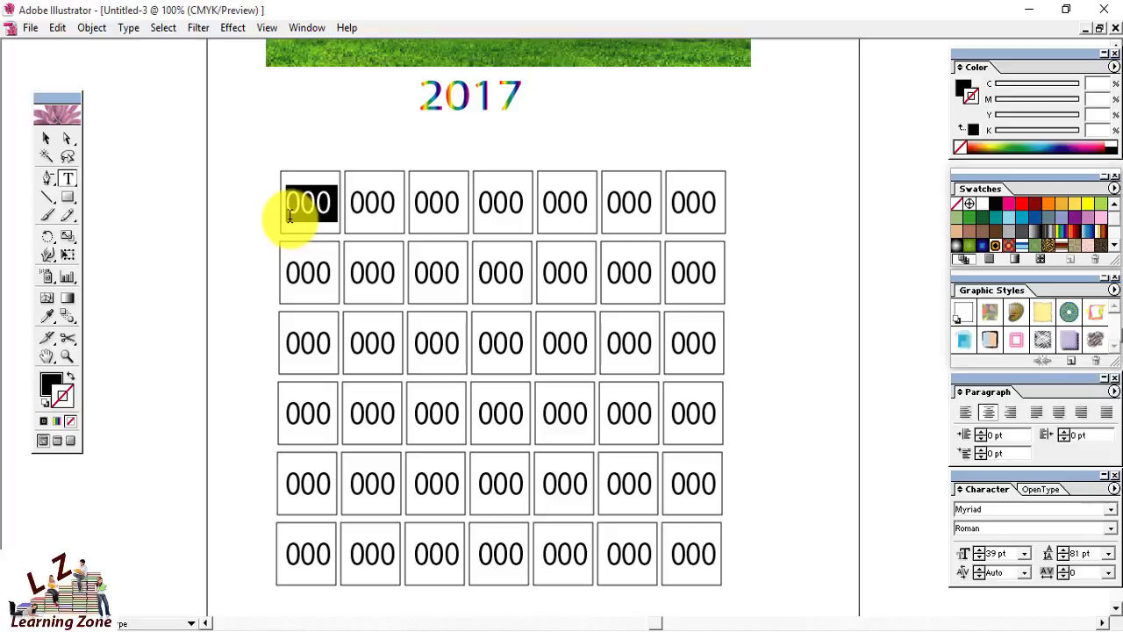
{"action": "type", "text": "SU"}
{"action": "key", "text": "Return"}
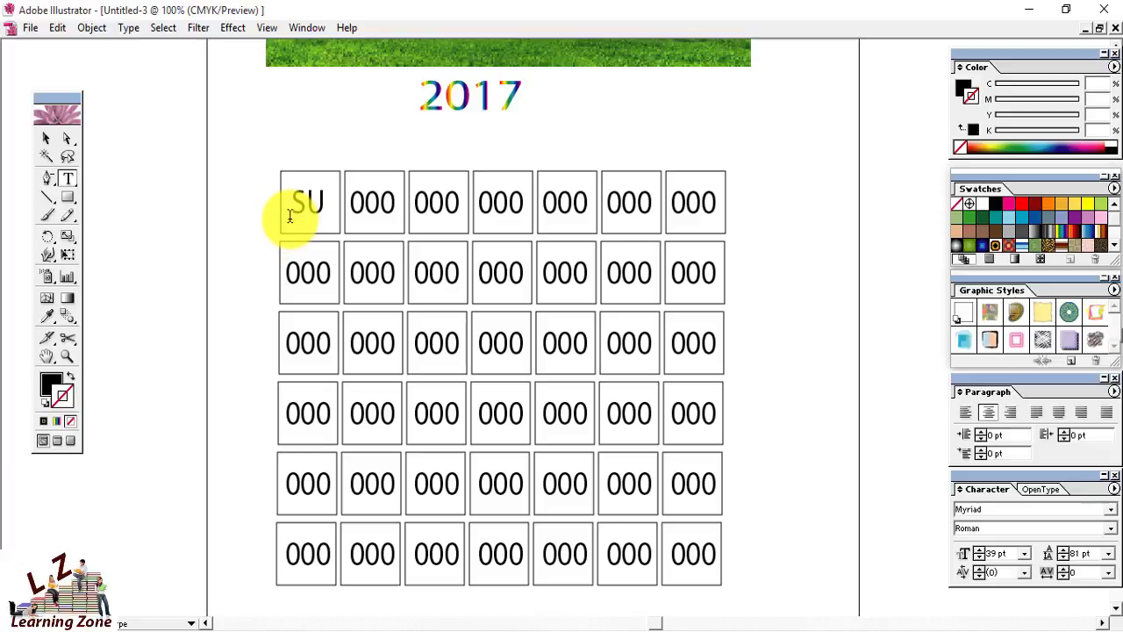
{"action": "double_click", "coordinate": [392, 205]}
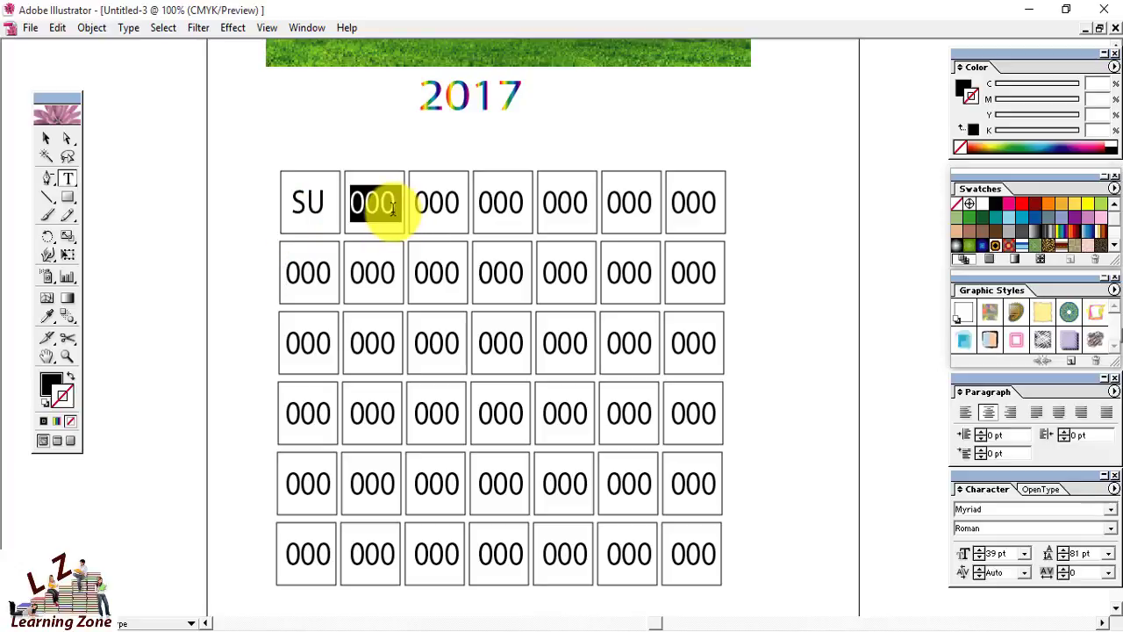
{"action": "type", "text": "MO"}
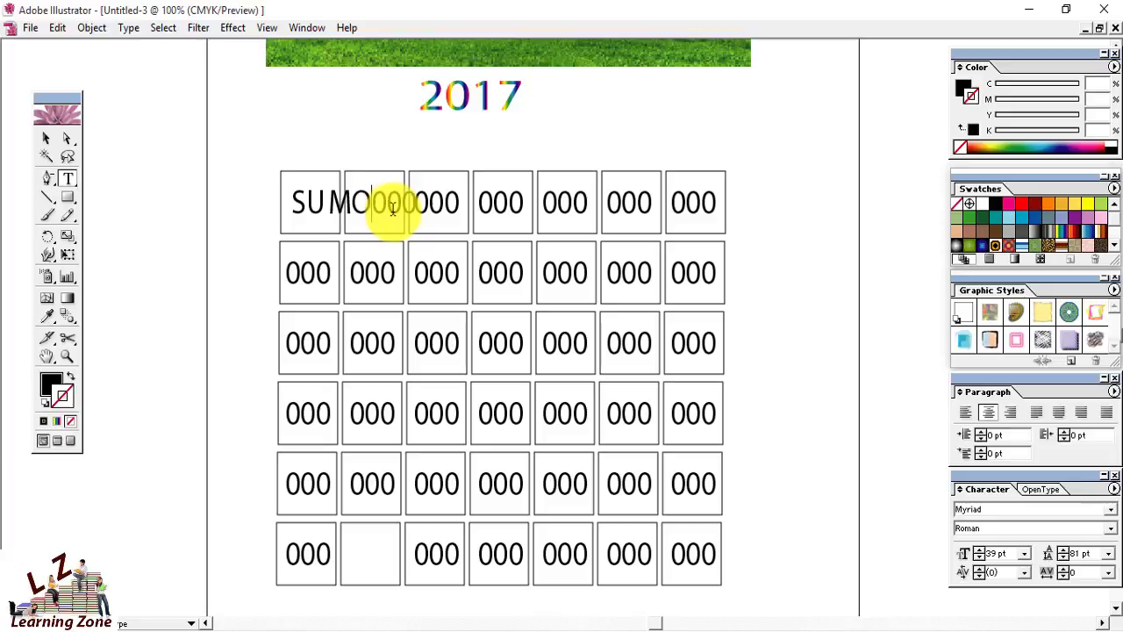
{"action": "key", "text": "Return"}
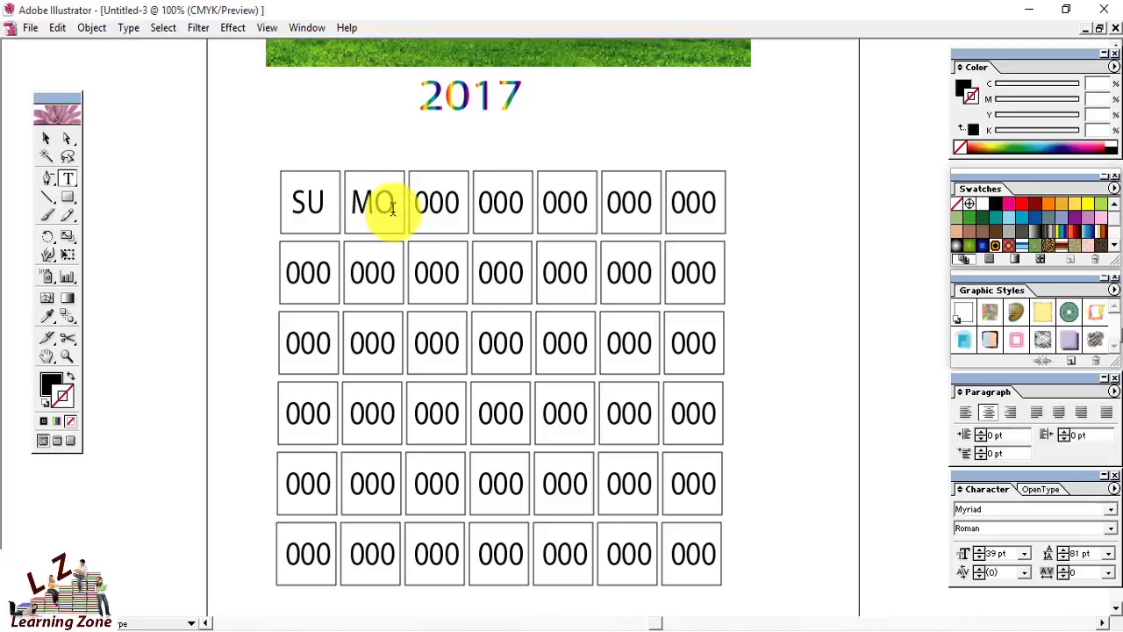
Replace the "000" placeholders in the third and fourth squares of the top row with TU and WE.
{"action": "double_click", "coordinate": [447, 202]}
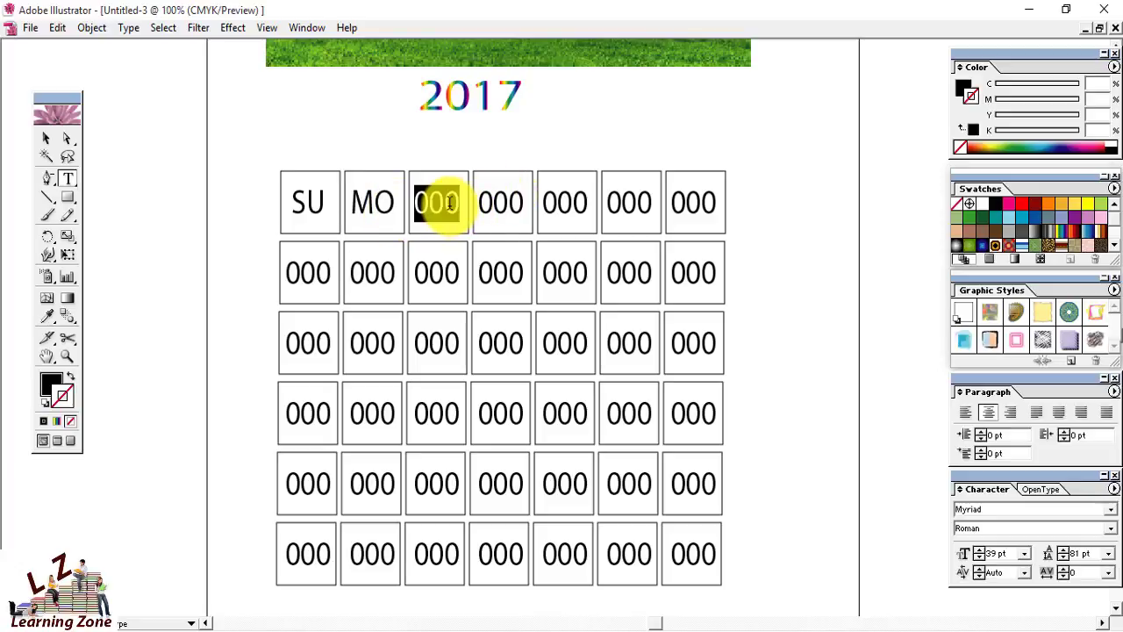
{"action": "type", "text": "TU"}
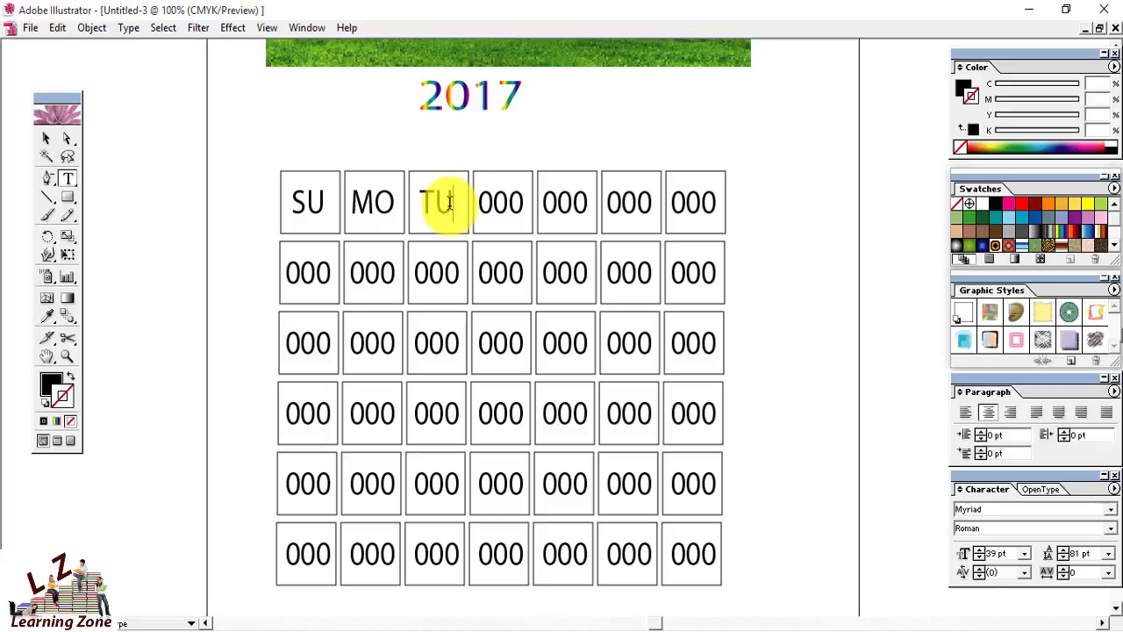
{"action": "double_click", "coordinate": [514, 201]}
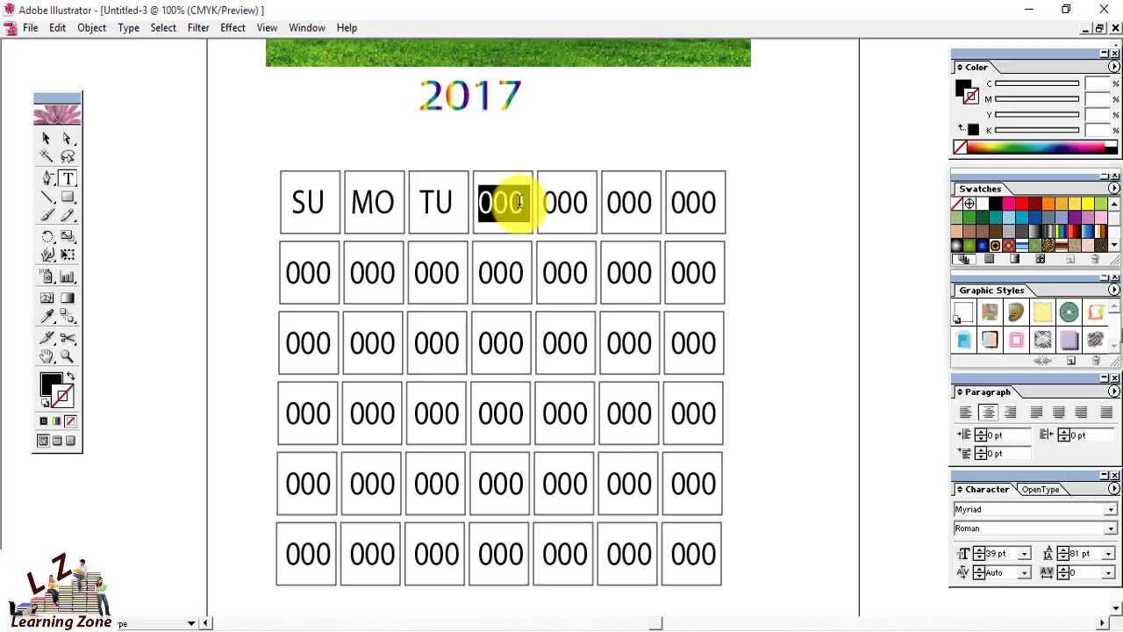
{"action": "type", "text": "WE"}
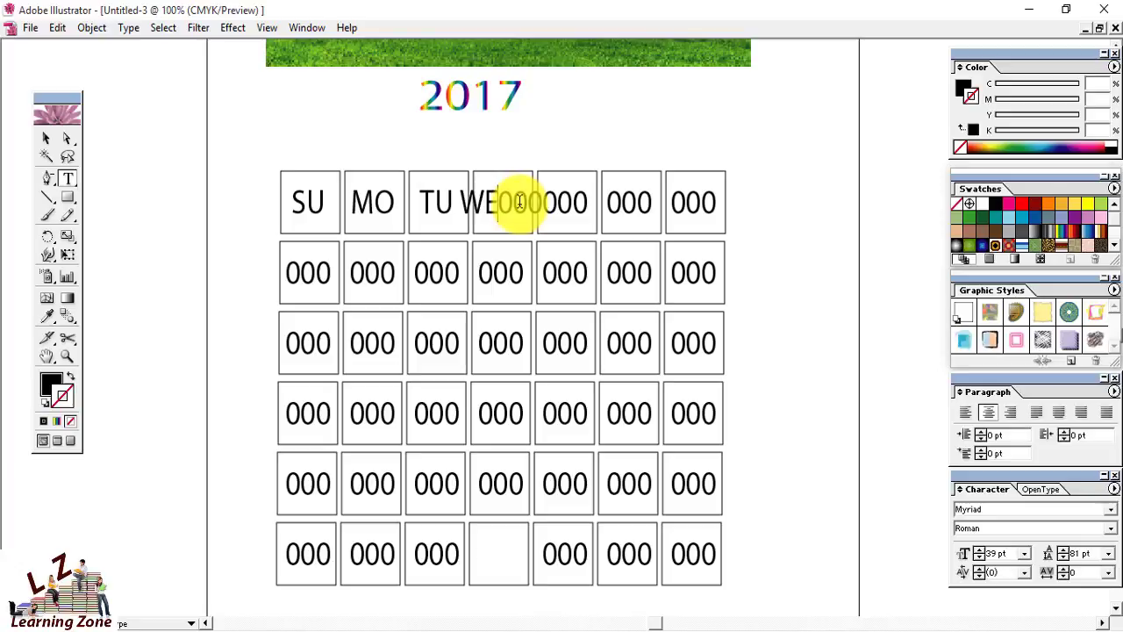
{"action": "key", "text": "Return"}
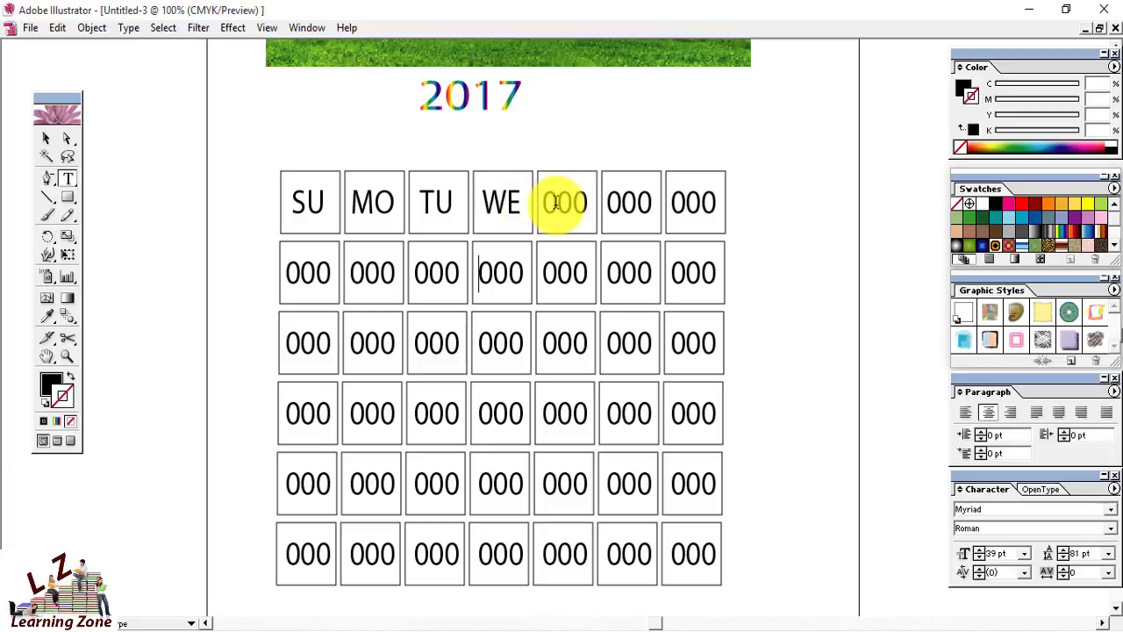
Change the fifth top-row entry to TH, adding a line break after it and removing the zero in front.
{"action": "left_click", "coordinate": [564, 202]}
{"action": "type", "text": "TH"}
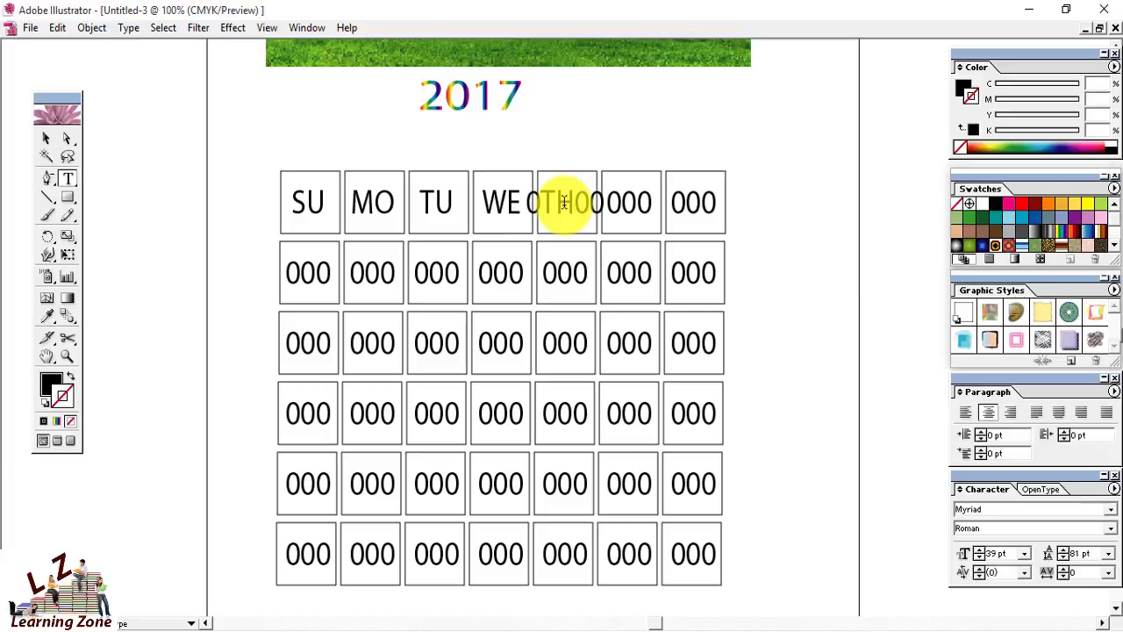
{"action": "key", "text": "Return"}
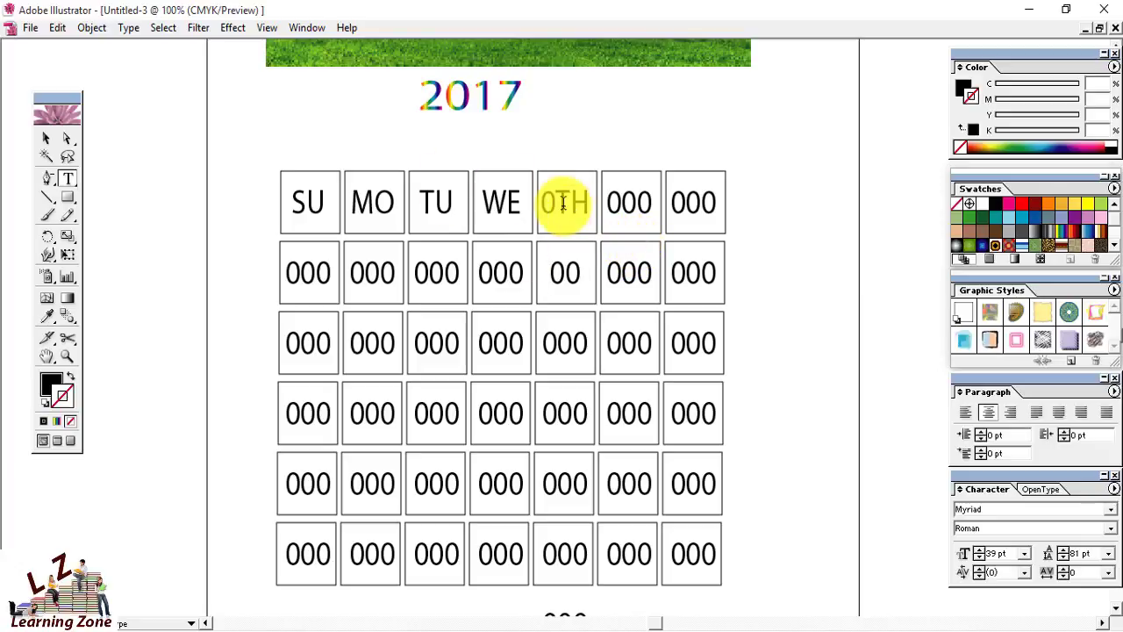
{"action": "key", "text": "BackSpace"}
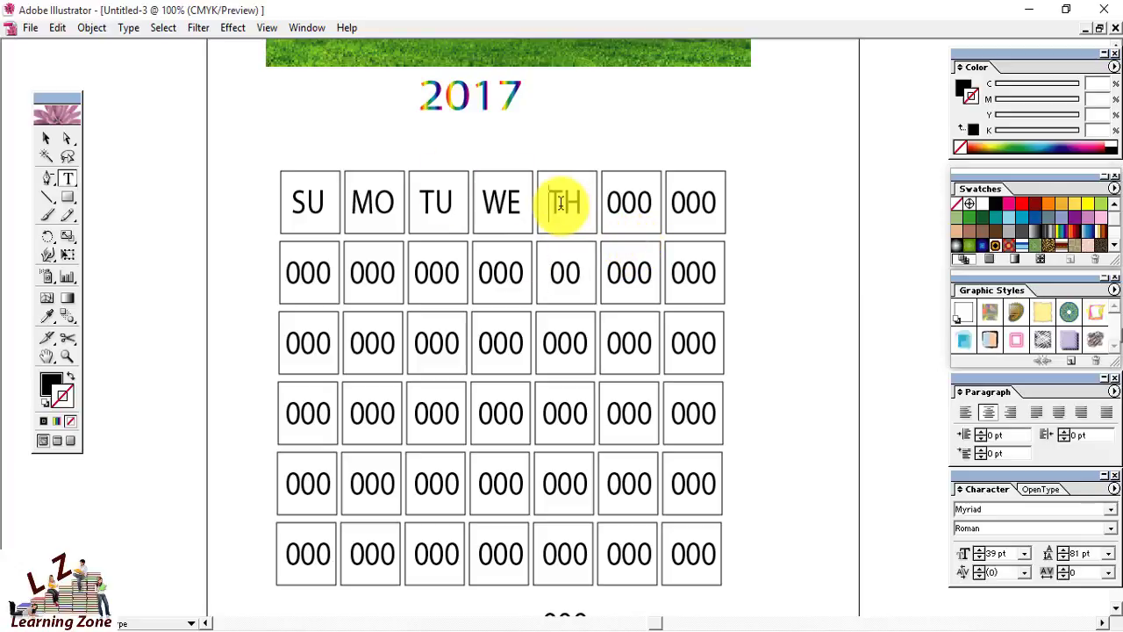
{"action": "left_click", "coordinate": [591, 272]}
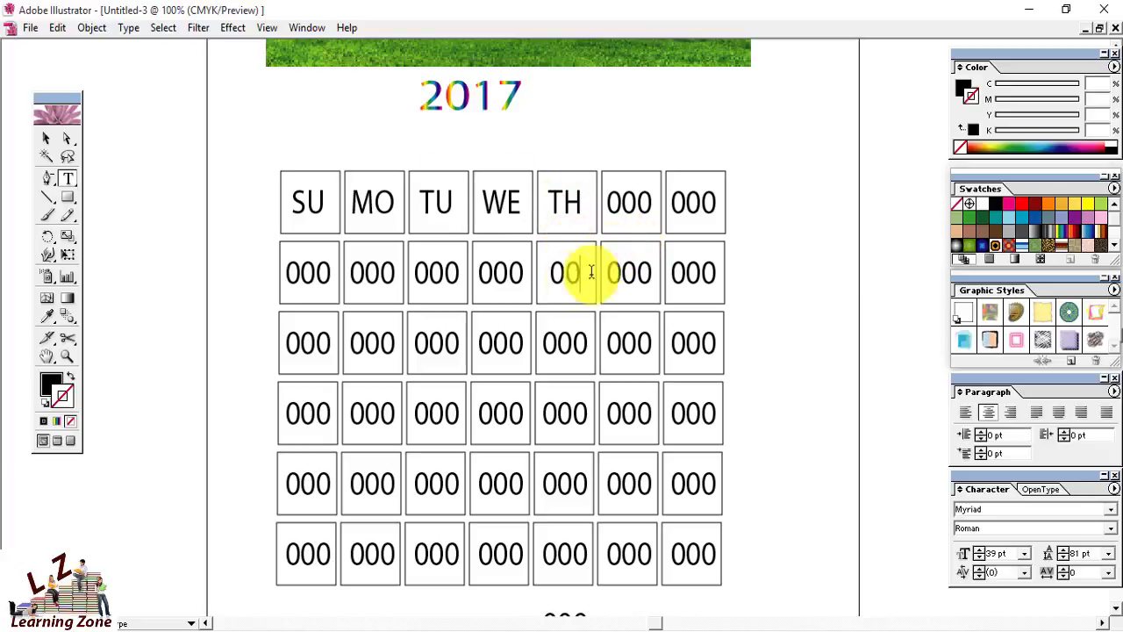
Replace the "000" placeholders in the last two squares of the top row with FR and SA, and finish text editing.
{"action": "left_click", "coordinate": [647, 203]}
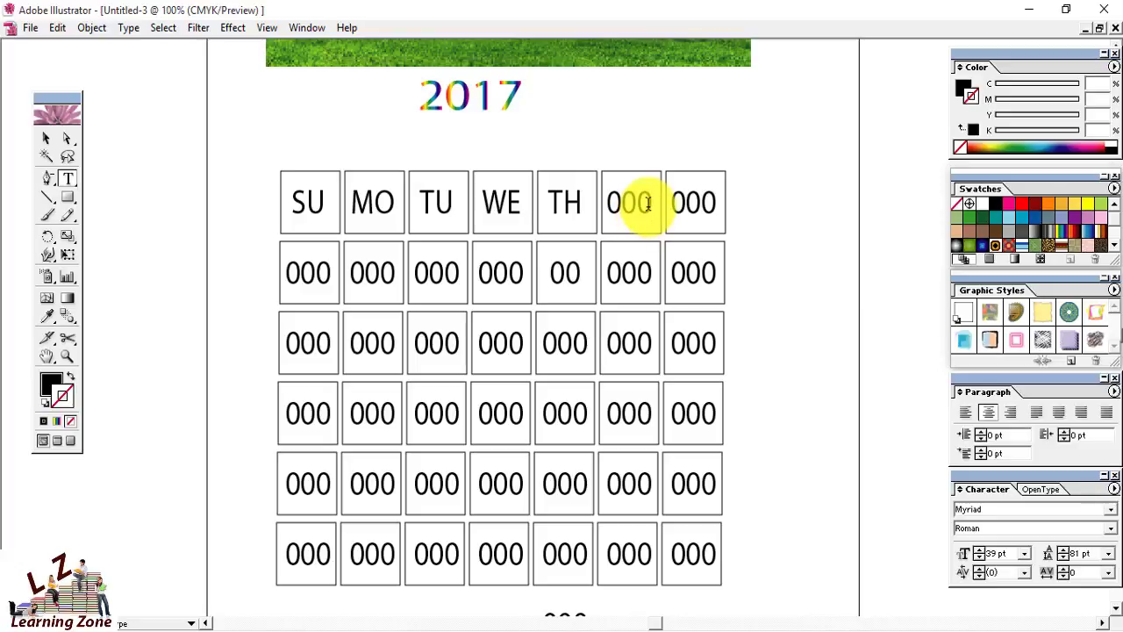
{"action": "double_click", "coordinate": [648, 204]}
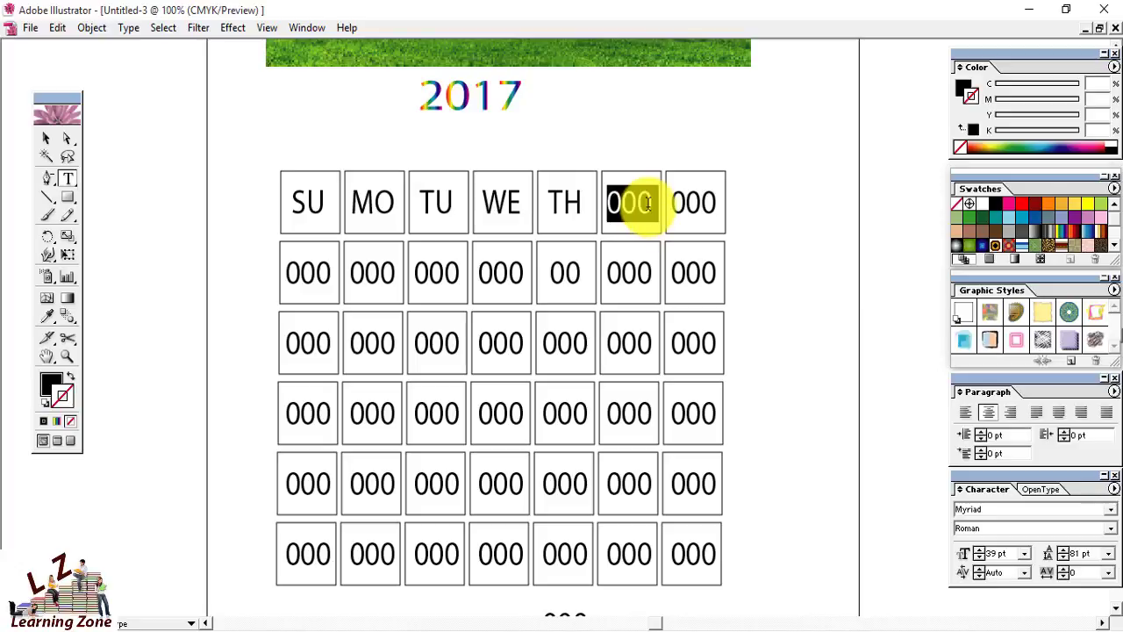
{"action": "type", "text": "FR"}
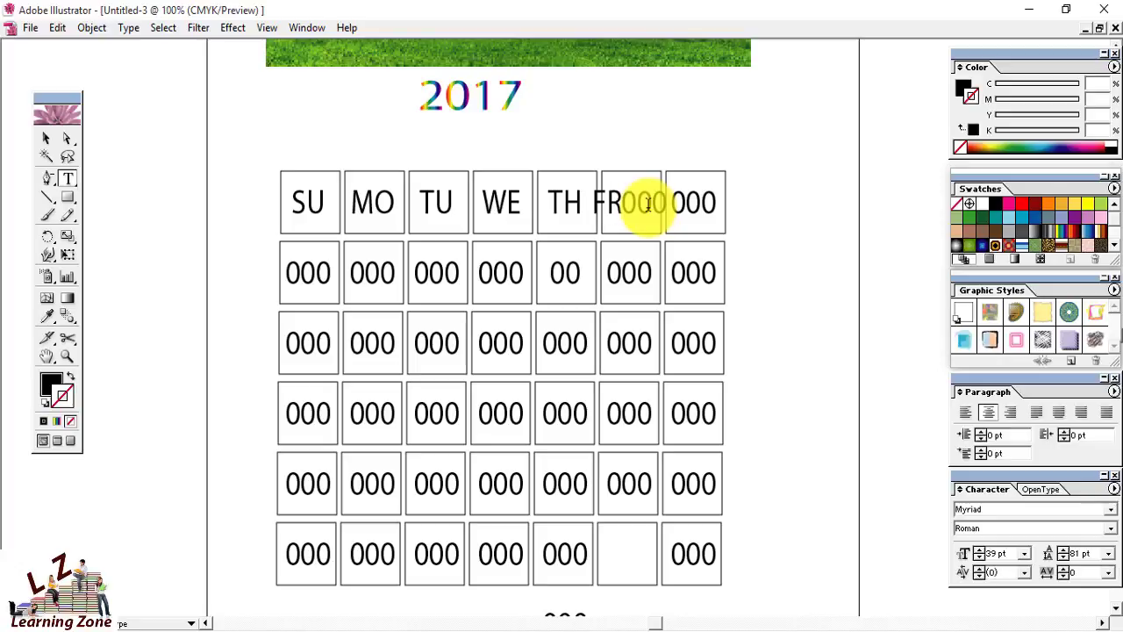
{"action": "double_click", "coordinate": [714, 203]}
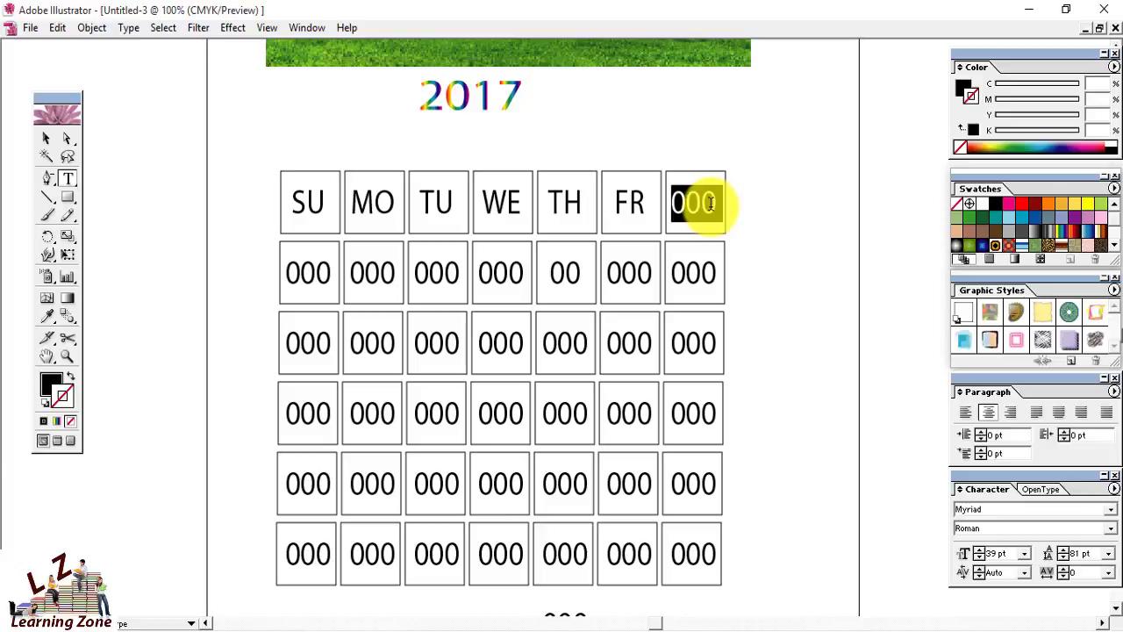
{"action": "type", "text": "SA"}
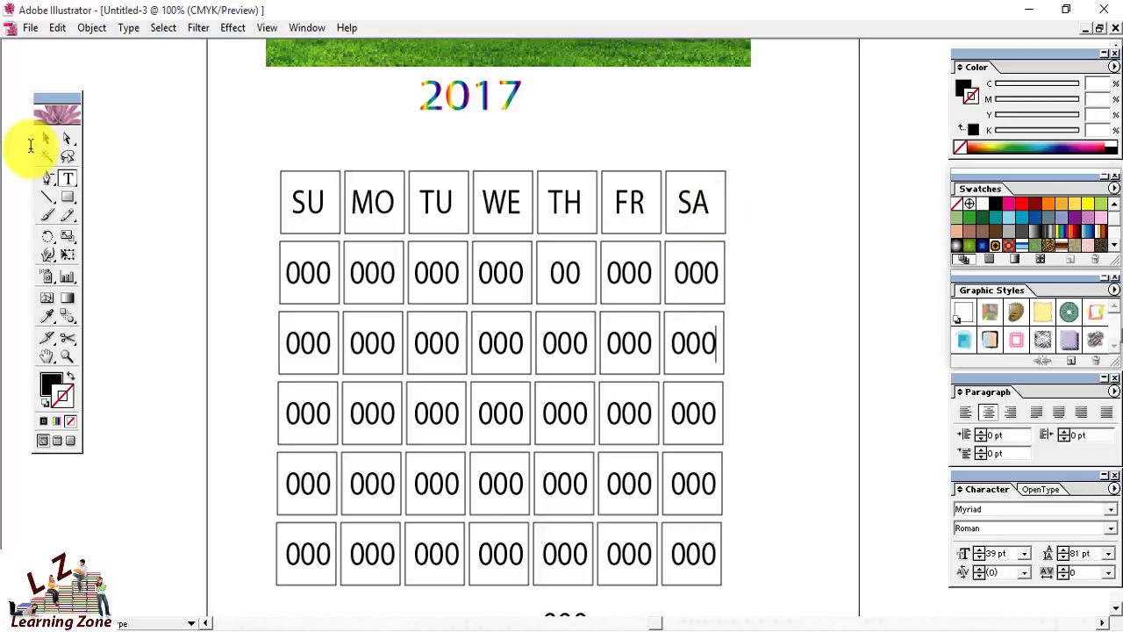
{"action": "left_click", "coordinate": [45, 140]}
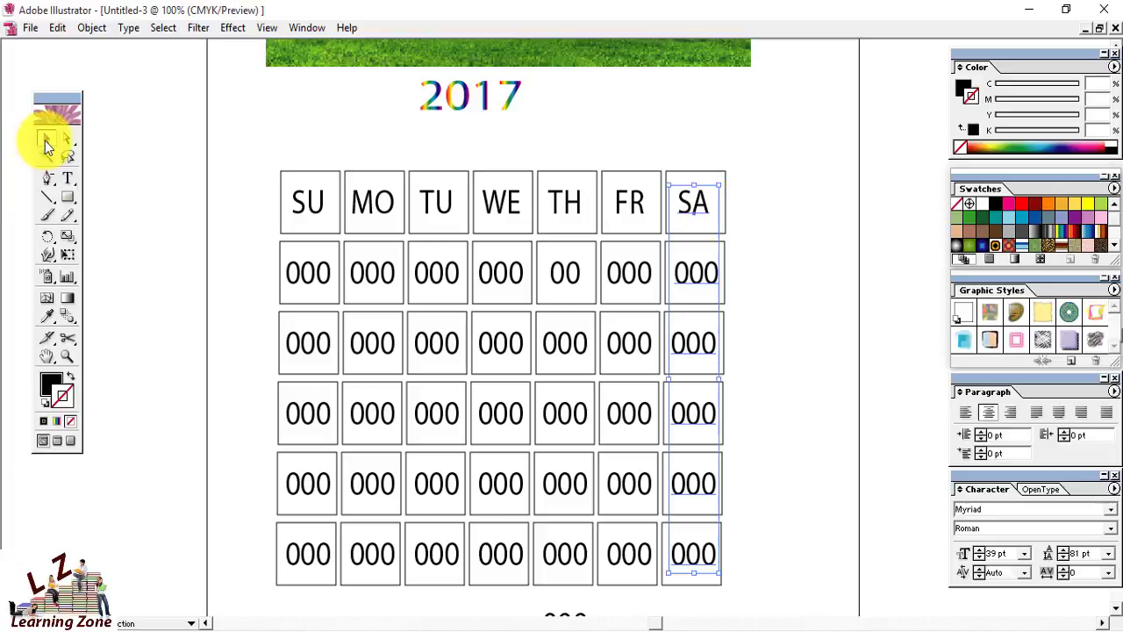
{"action": "left_click", "coordinate": [784, 321]}
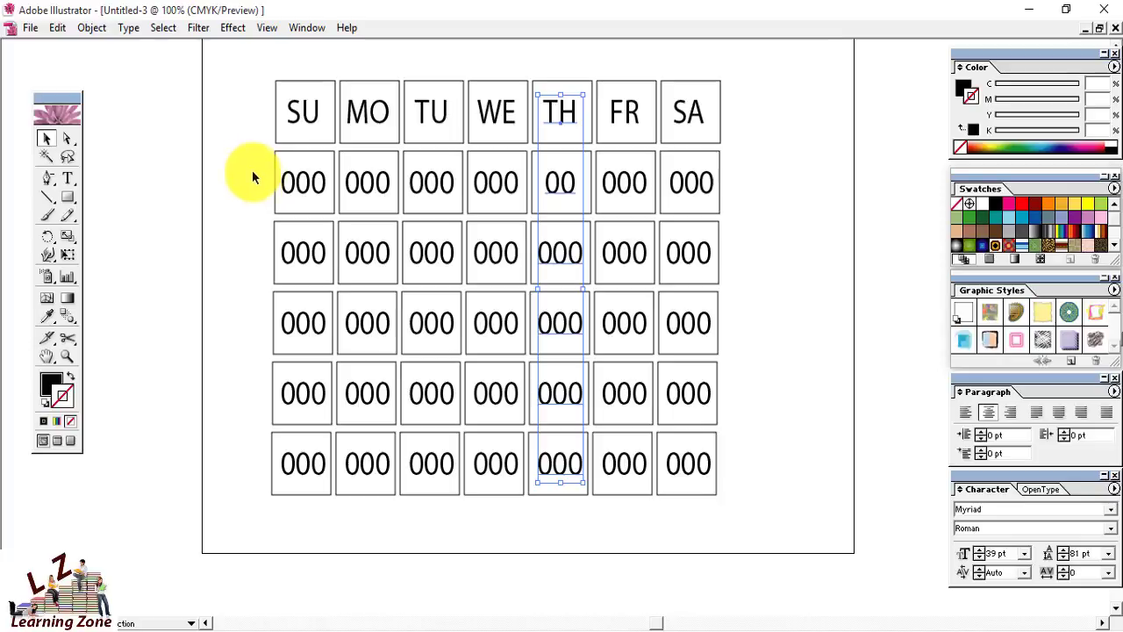
{"action": "left_click", "coordinate": [247, 163]}
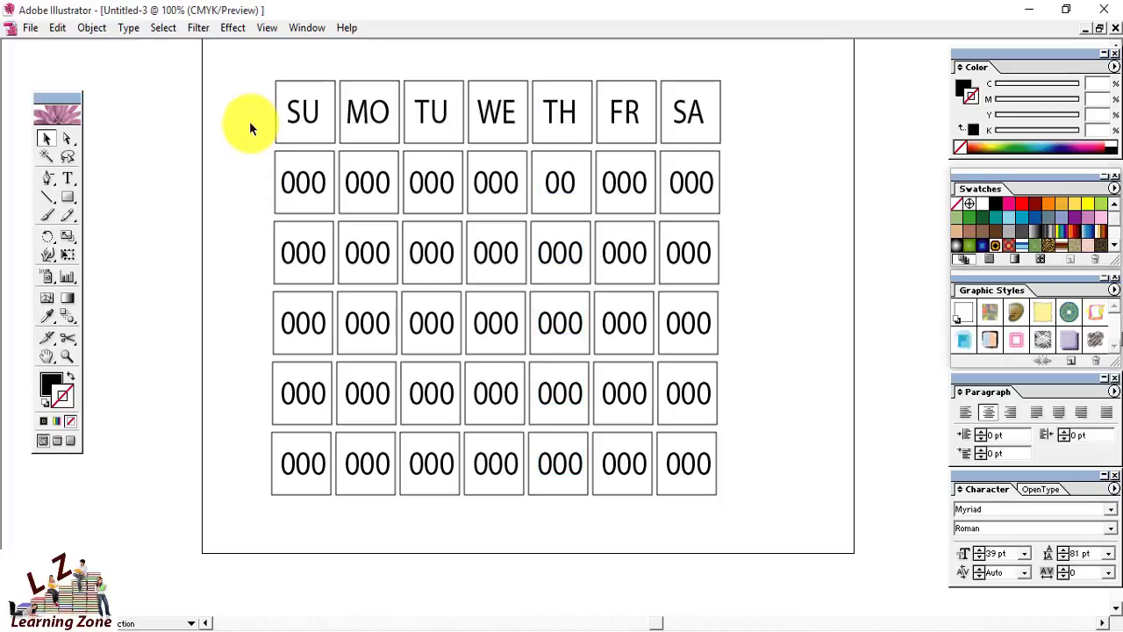
{"action": "key", "text": "ctrl+a"}
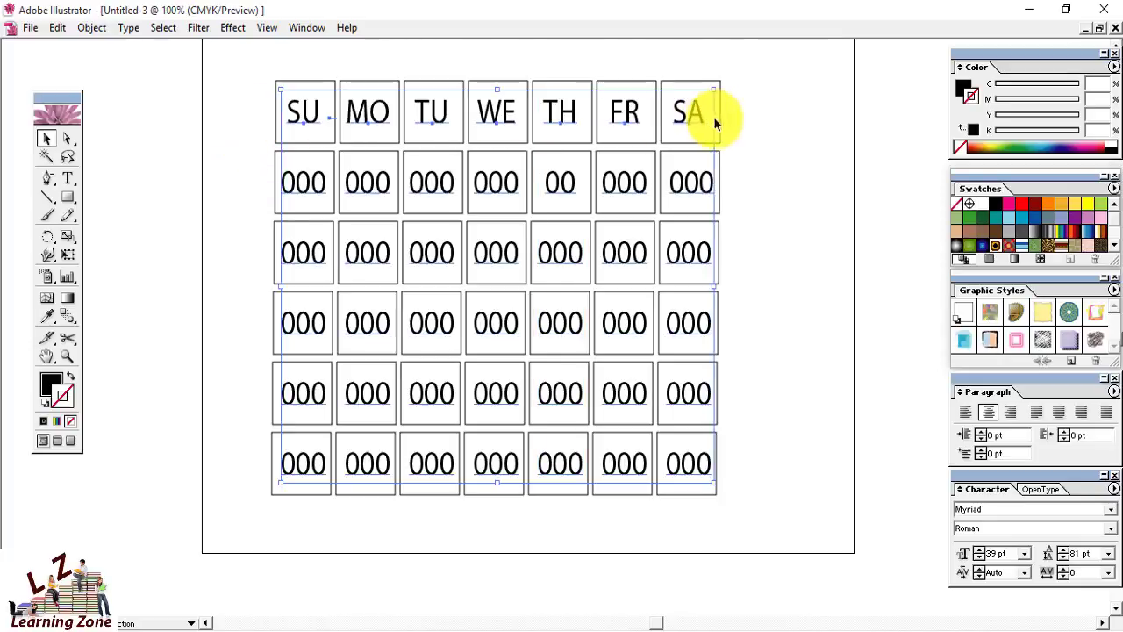
{"action": "left_click", "coordinate": [756, 261]}
{"action": "key", "text": "space"}
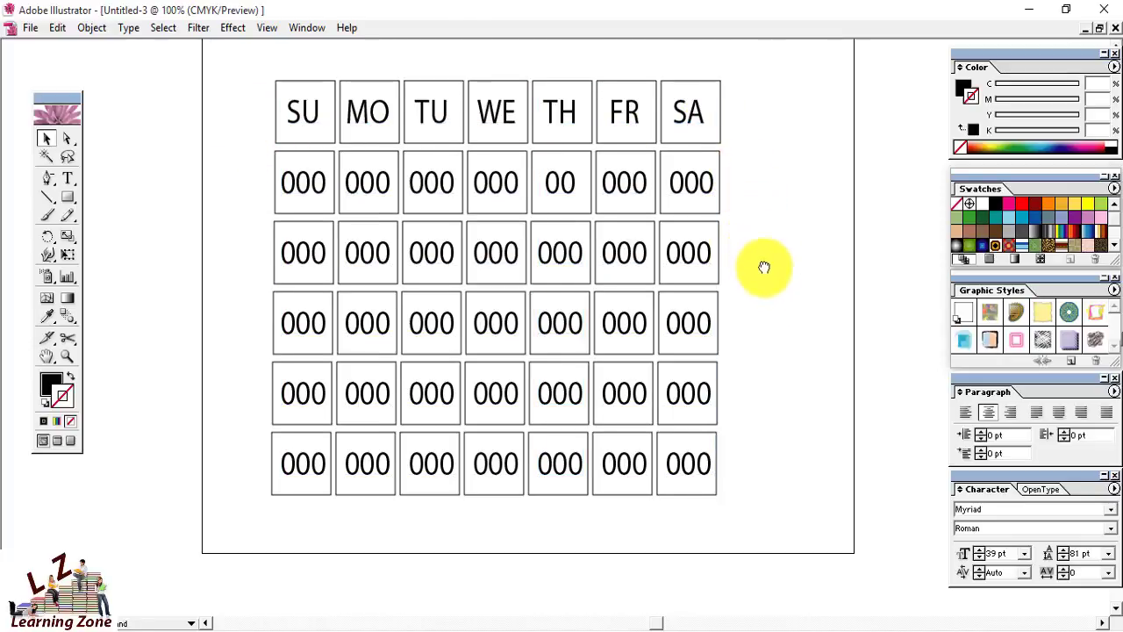
{"action": "left_click_drag", "start_coordinate": [760, 250], "coordinate": [763, 344]}
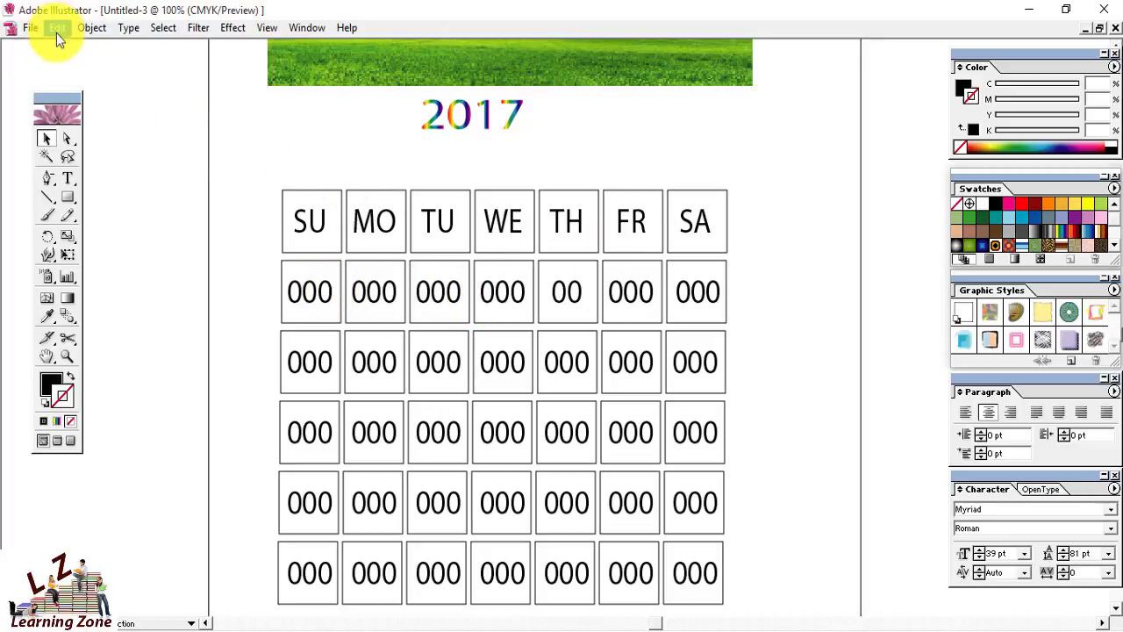
Check the January 2017 date layout in the Windows system calendar, and close it.
{"action": "left_click", "coordinate": [331, 290]}
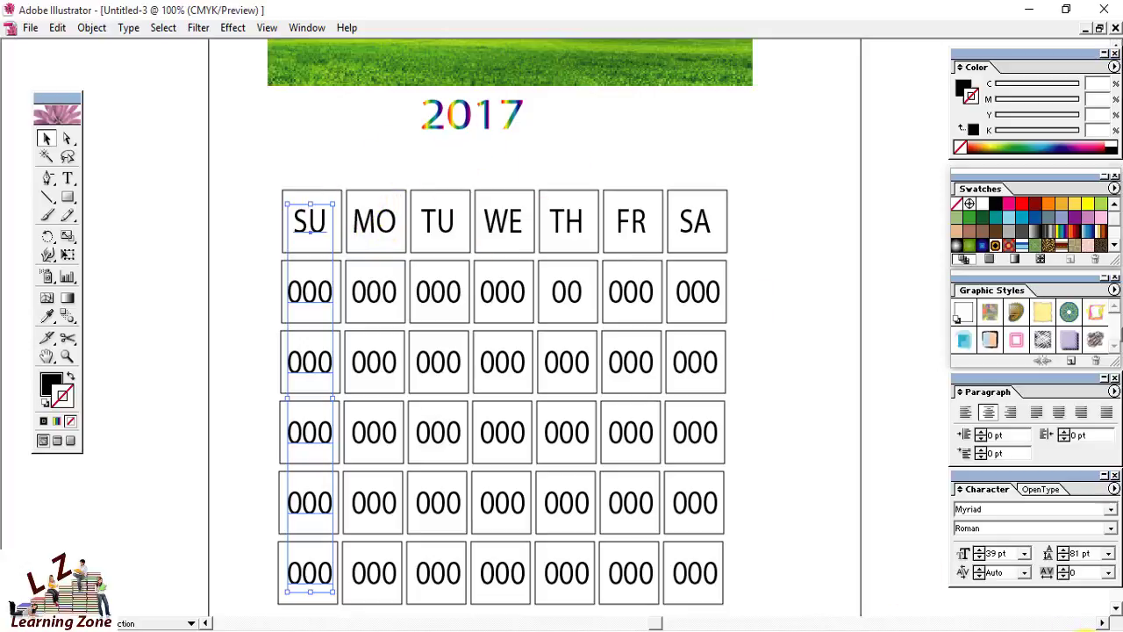
{"action": "mouse_move", "coordinate": [1097, 624]}
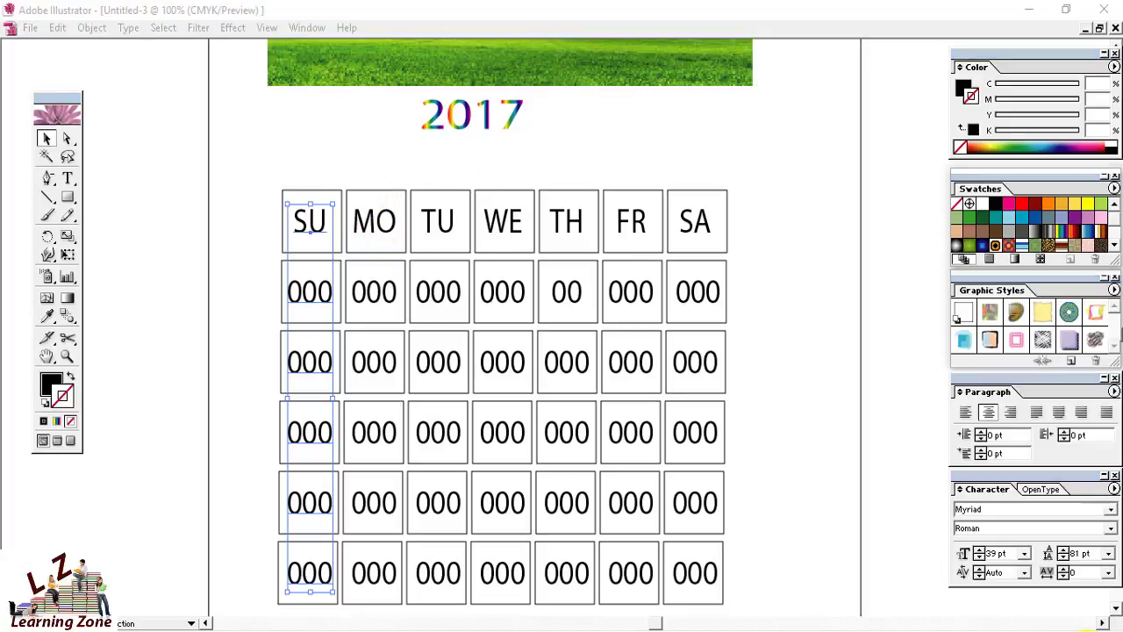
{"action": "left_click", "coordinate": [1079, 625]}
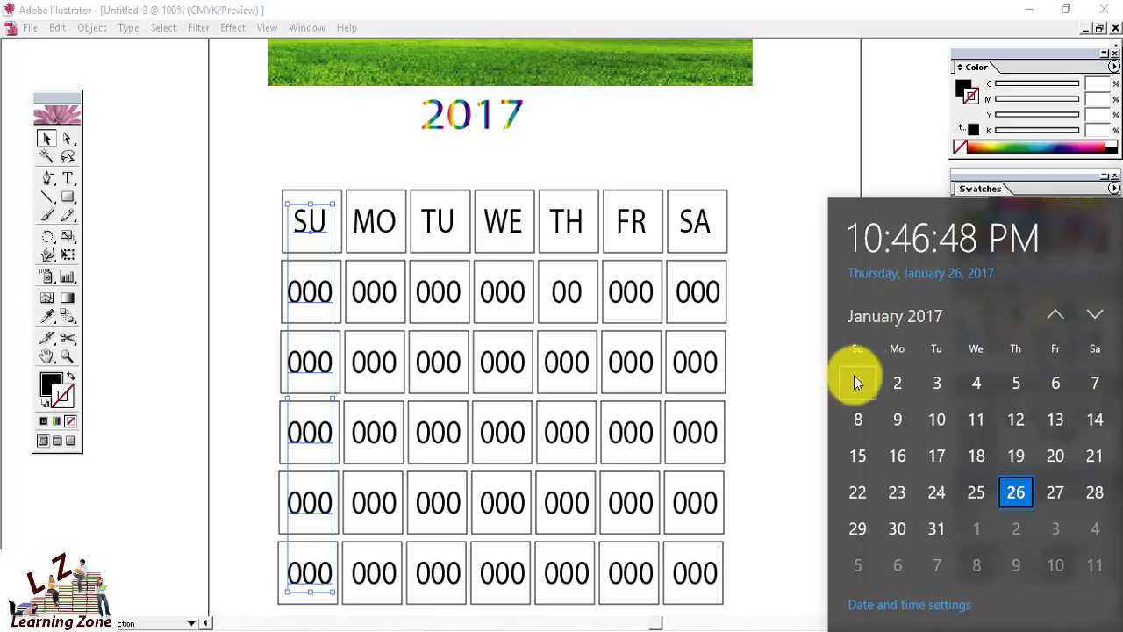
{"action": "left_click", "coordinate": [775, 159]}
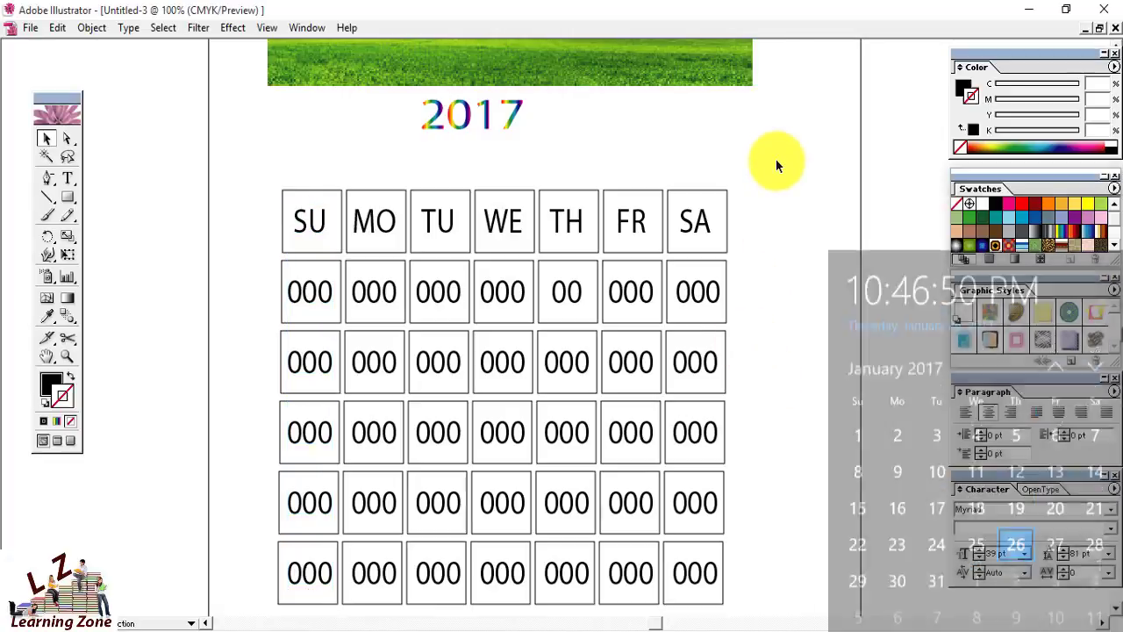
Replace the "000" placeholders in the first two squares of the second row with 01 and 02.
{"action": "double_click", "coordinate": [324, 300]}
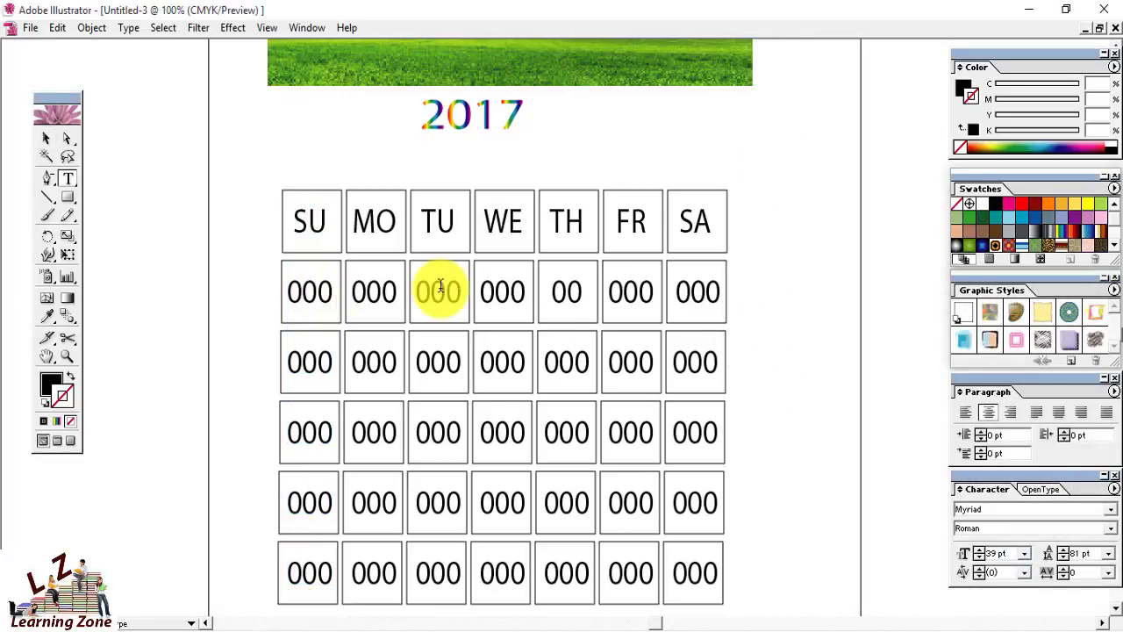
{"action": "key", "text": "BackSpace"}
{"action": "key", "text": "BackSpace"}
{"action": "type", "text": "1"}
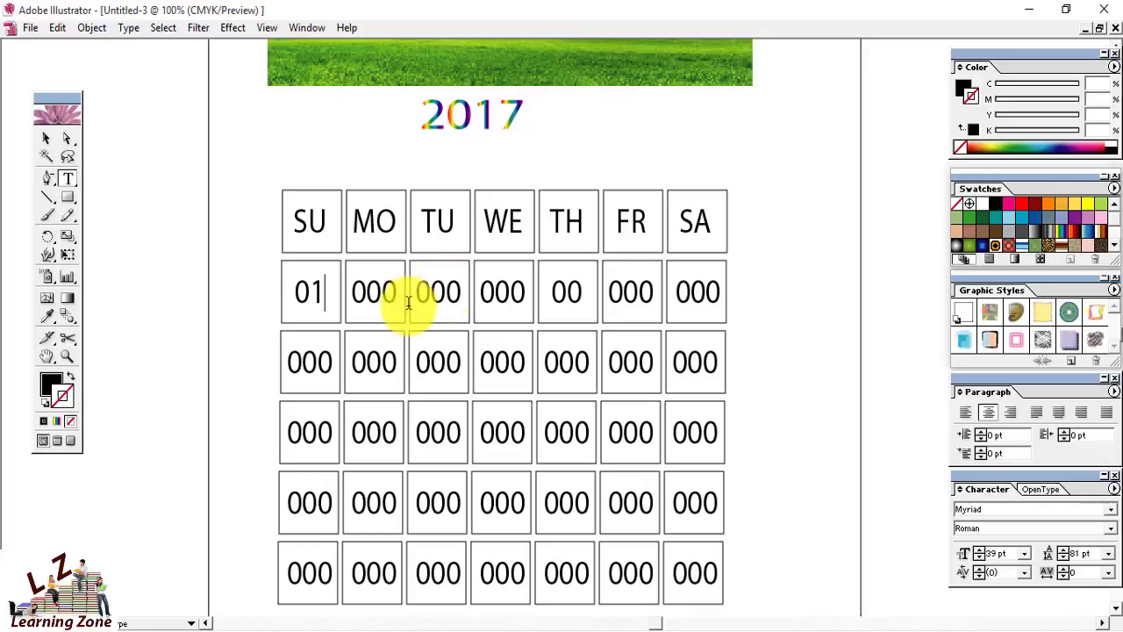
{"action": "double_click", "coordinate": [379, 293]}
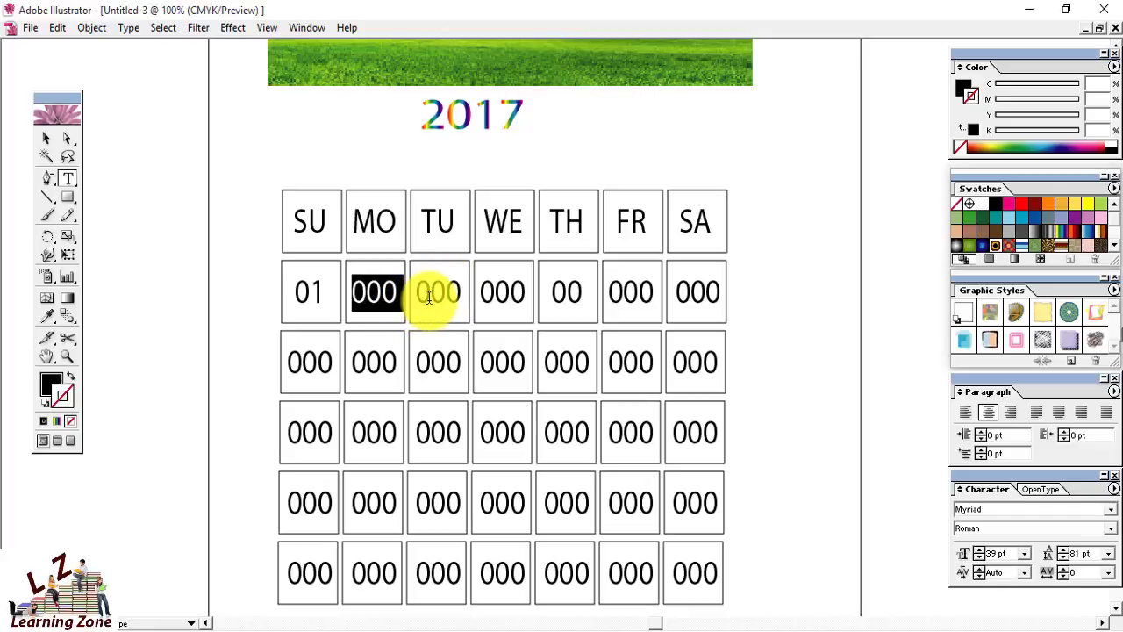
{"action": "key", "text": "Right"}
{"action": "key", "text": "BackSpace"}
{"action": "key", "text": "BackSpace"}
{"action": "type", "text": "2"}
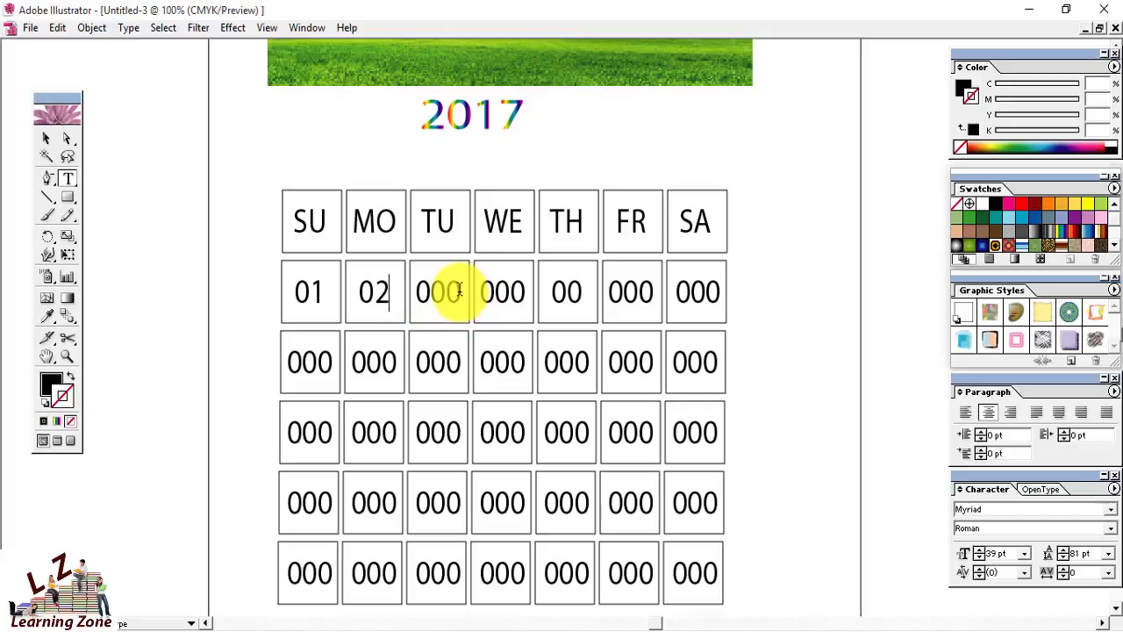
Replace the "000" placeholders under TU and WE in the second row with 03 and 04.
{"action": "double_click", "coordinate": [458, 292]}
{"action": "key", "text": "Right"}
{"action": "key", "text": "BackSpace"}
{"action": "key", "text": "BackSpace"}
{"action": "type", "text": "3"}
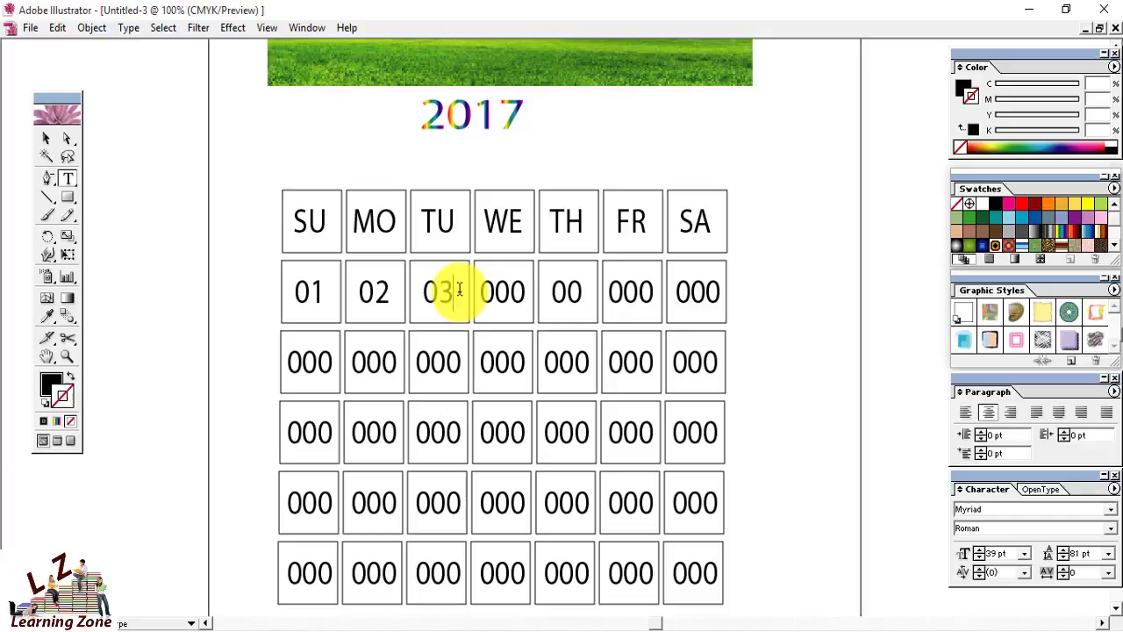
{"action": "double_click", "coordinate": [523, 292]}
{"action": "key", "text": "Right"}
{"action": "key", "text": "BackSpace"}
{"action": "key", "text": "BackSpace"}
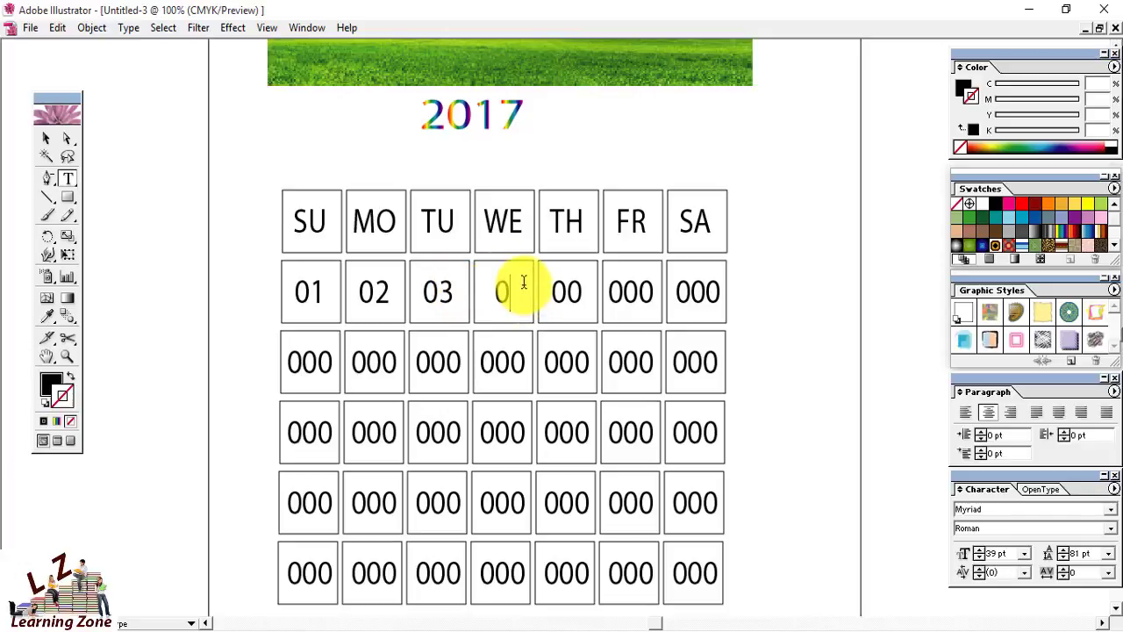
{"action": "type", "text": "4"}
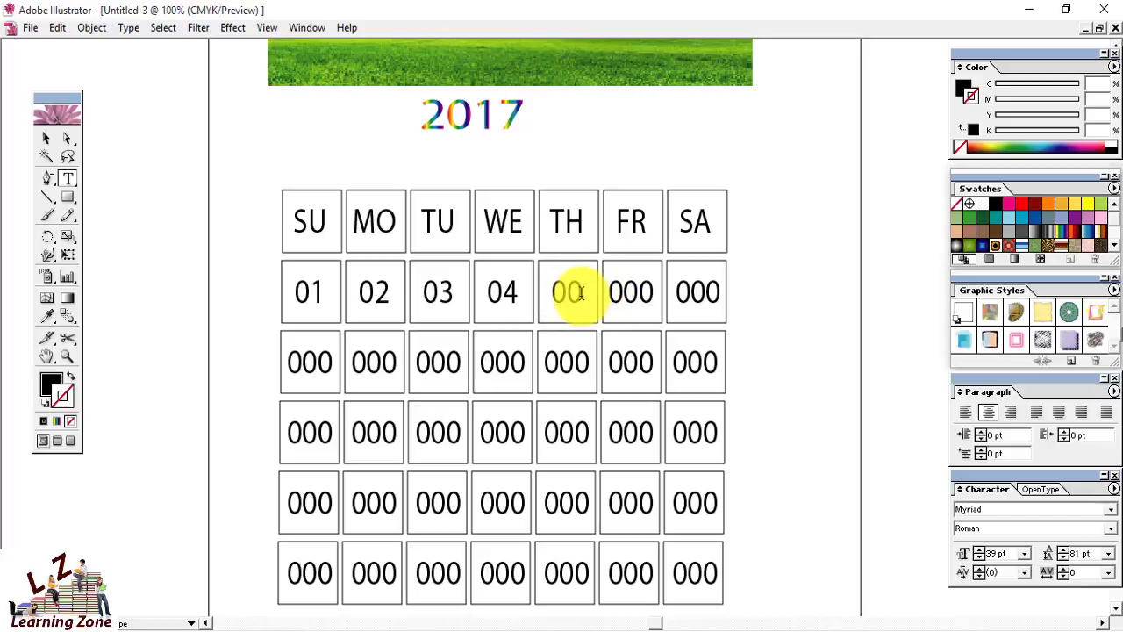
Change the second-row entries under TH and FR to 05 and 06.
{"action": "double_click", "coordinate": [582, 292]}
{"action": "key", "text": "Right"}
{"action": "key", "text": "BackSpace"}
{"action": "key", "text": "BackSpace"}
{"action": "type", "text": "5"}
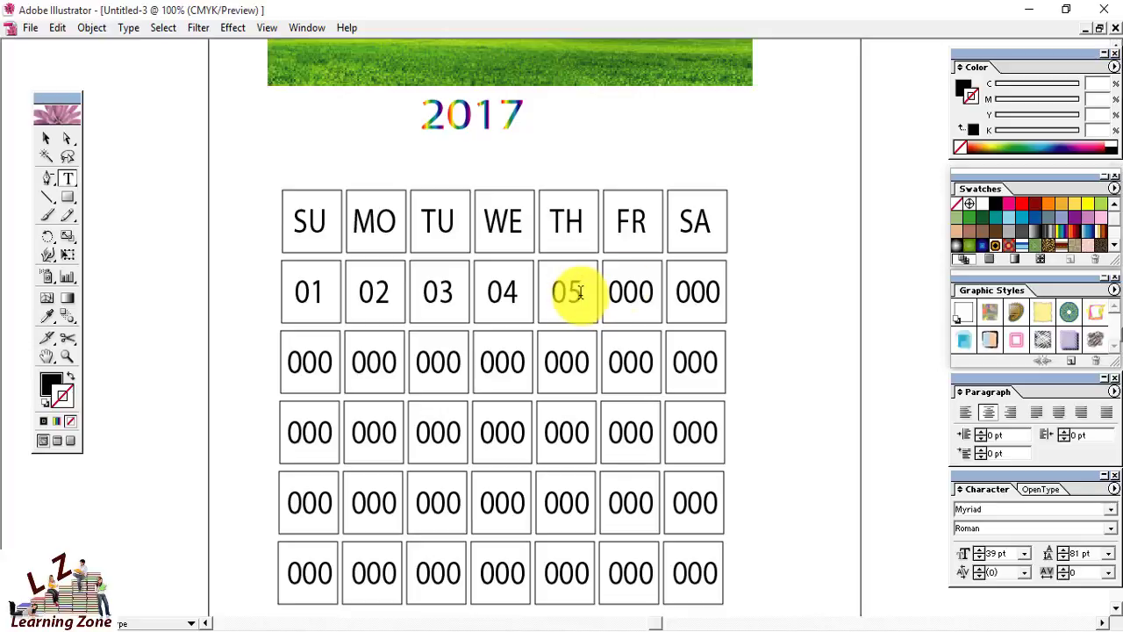
{"action": "double_click", "coordinate": [648, 292]}
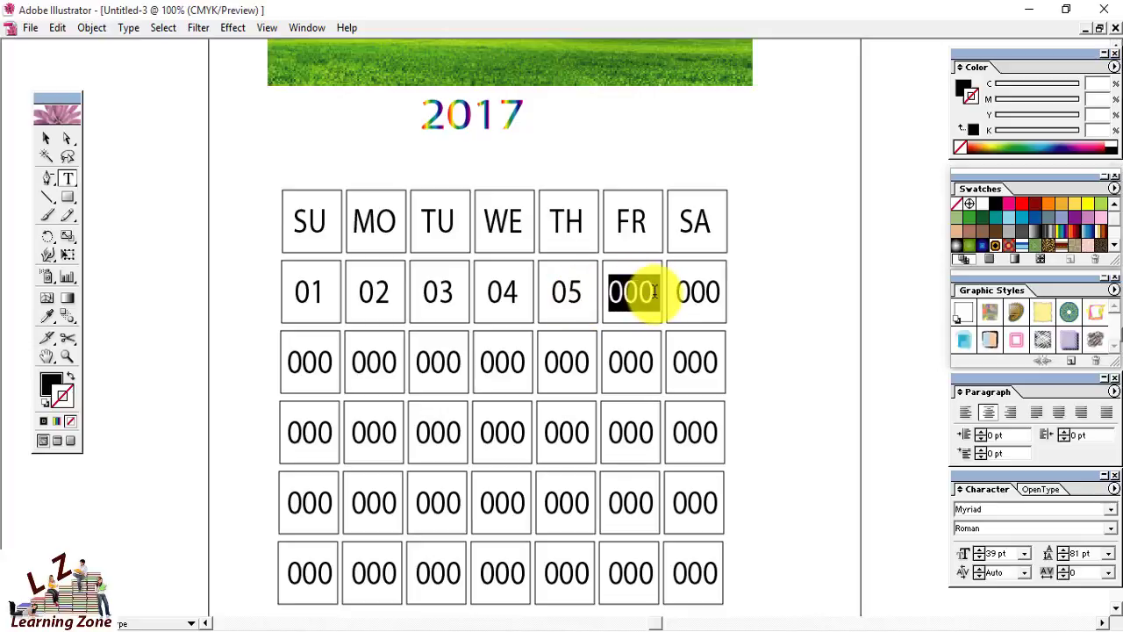
{"action": "key", "text": "Right"}
{"action": "key", "text": "BackSpace"}
{"action": "key", "text": "BackSpace"}
{"action": "type", "text": "6"}
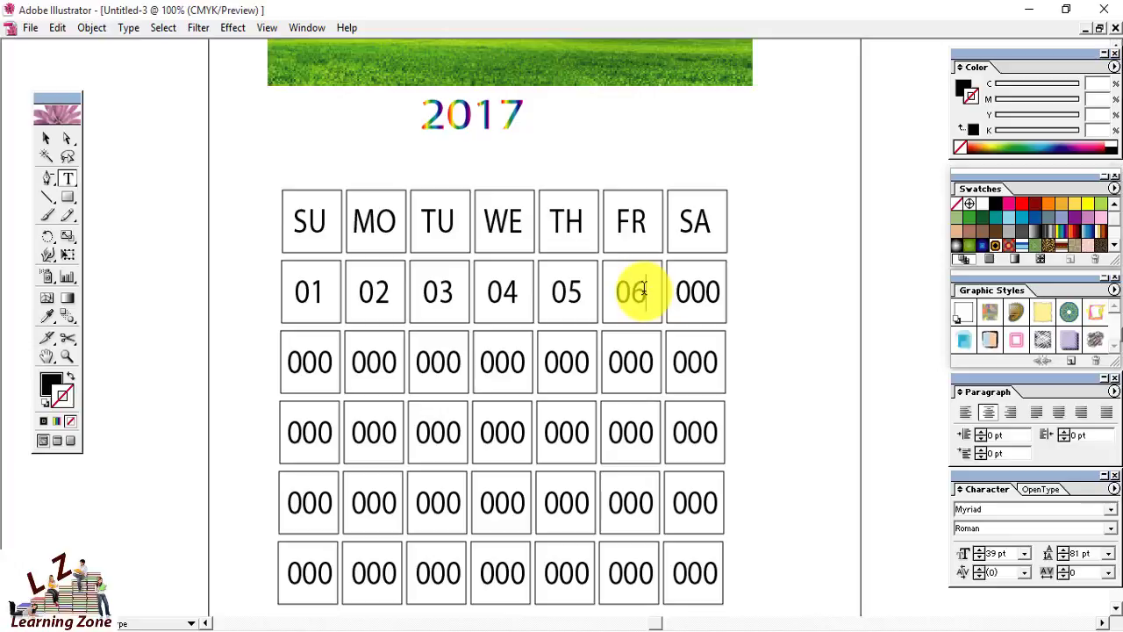
Replace the "000" placeholder under SA in the second row with 06, and finish text editing.
{"action": "double_click", "coordinate": [718, 291]}
{"action": "key", "text": "Right"}
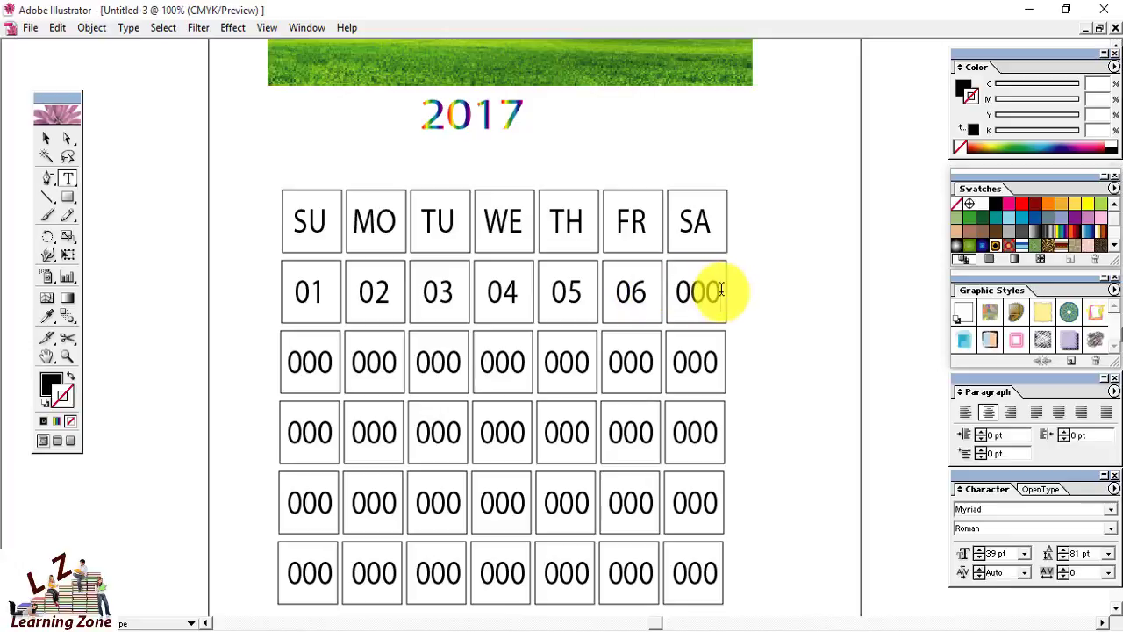
{"action": "key", "text": "BackSpace"}
{"action": "key", "text": "BackSpace"}
{"action": "type", "text": "6"}
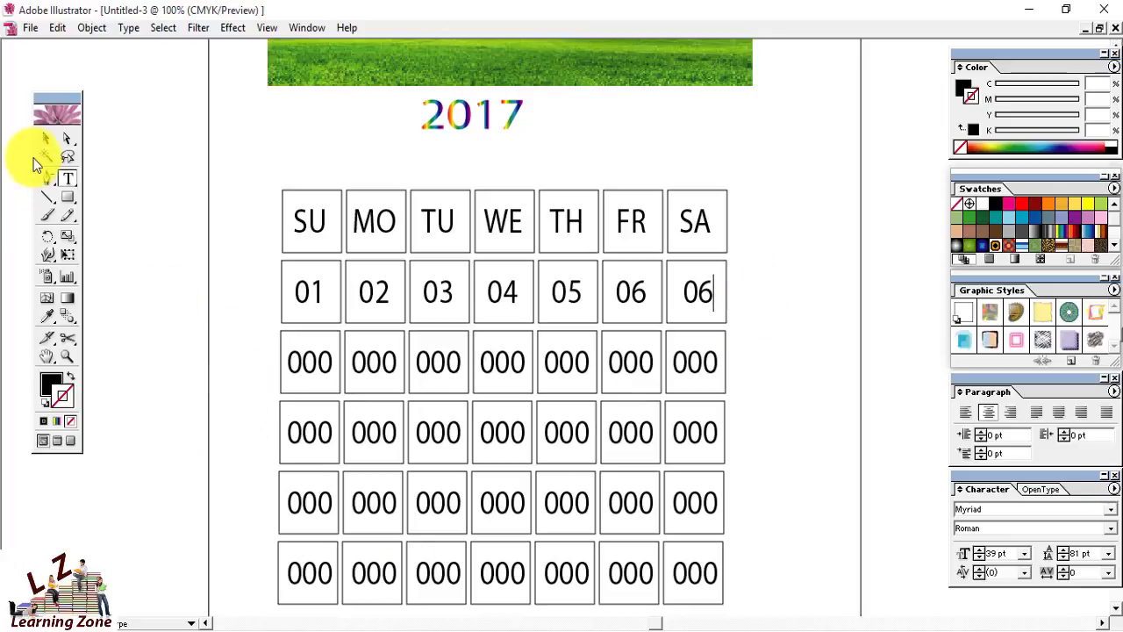
{"action": "left_click", "coordinate": [46, 138]}
{"action": "left_click", "coordinate": [235, 282]}
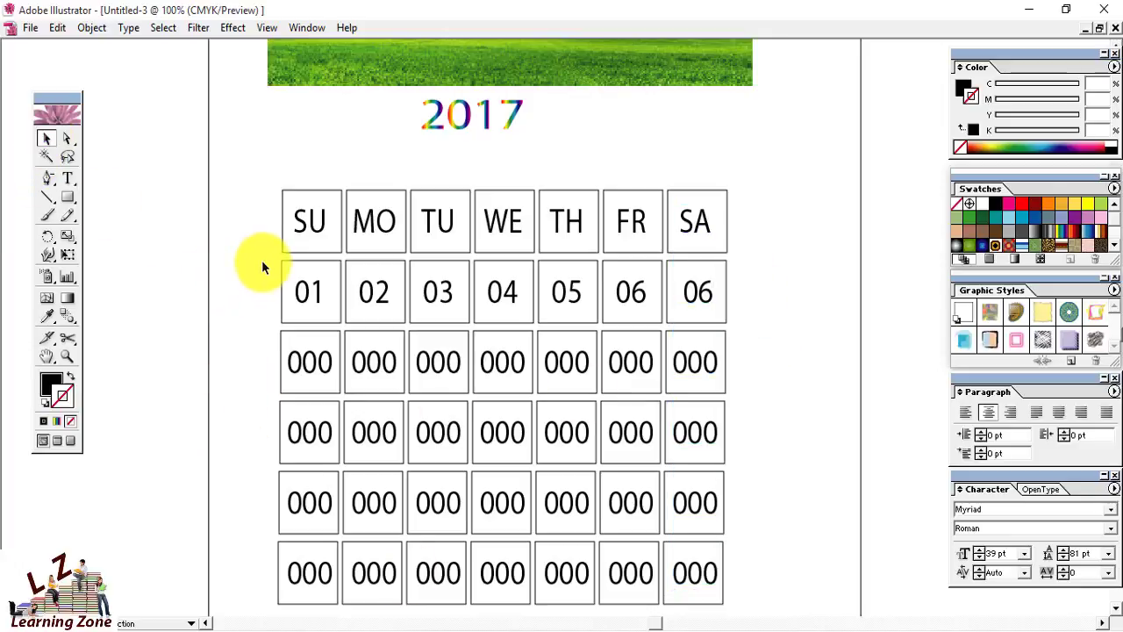
Color the text of the FR and SA columns with the Red swatch as fill and no stroke, and deselect.
{"action": "left_click", "coordinate": [622, 224]}
{"action": "left_click", "coordinate": [683, 224]}
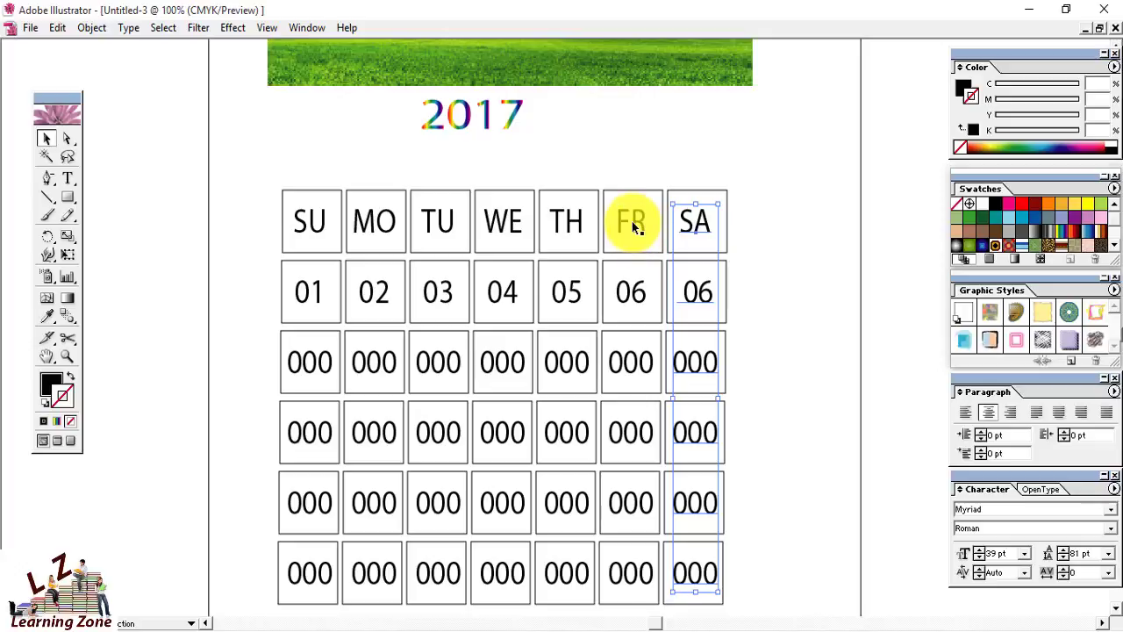
{"action": "left_click", "coordinate": [633, 224], "text": "shift"}
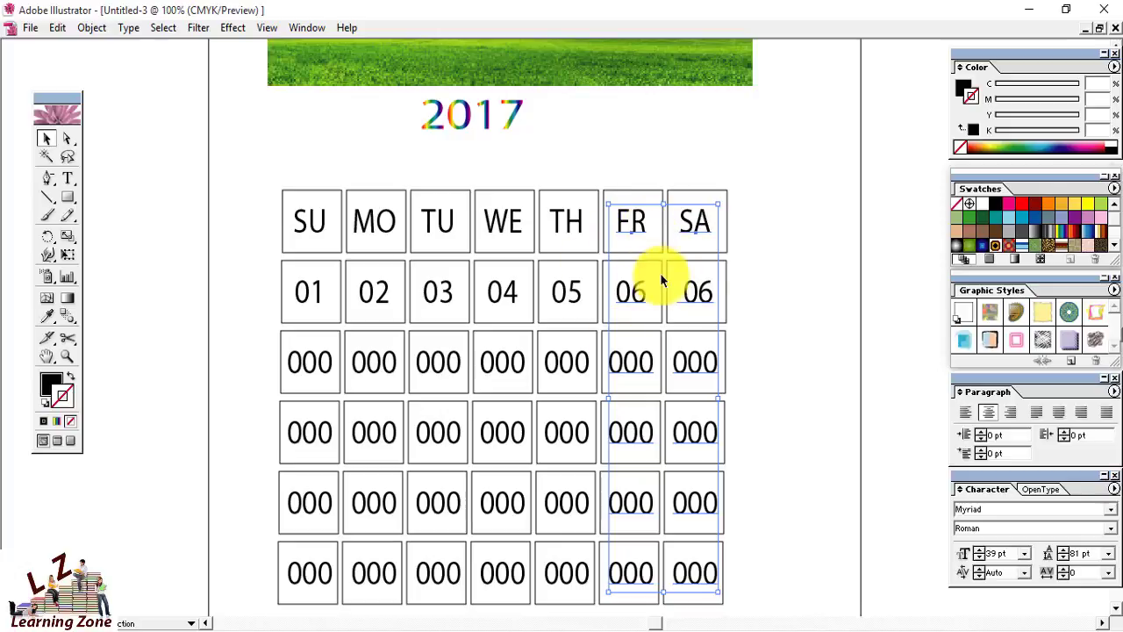
{"action": "left_click", "coordinate": [1020, 208]}
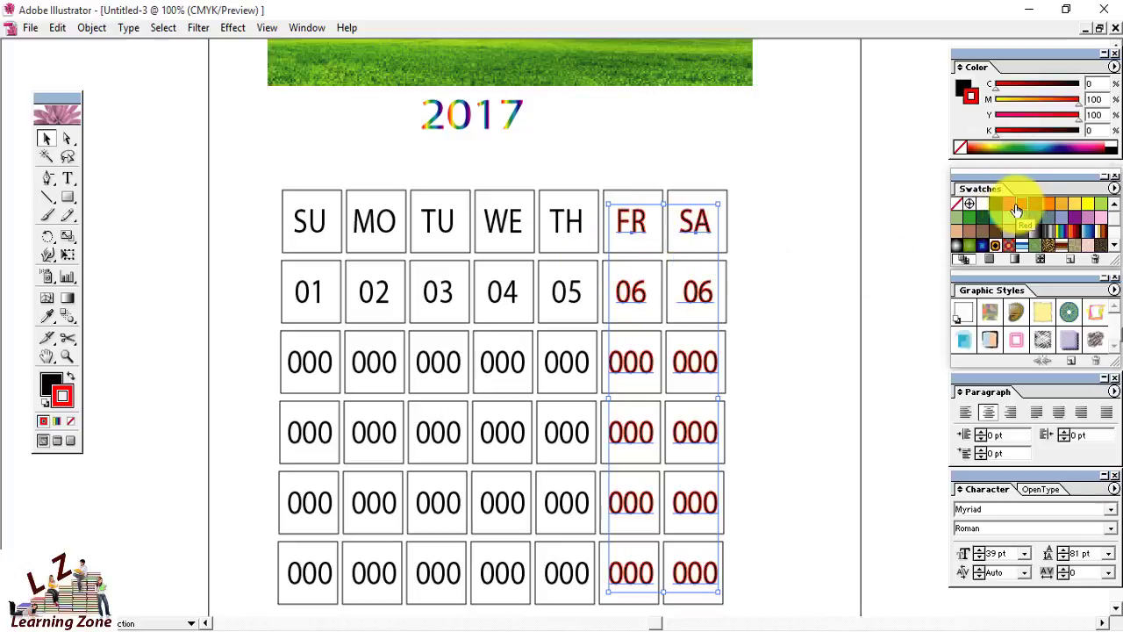
{"action": "left_click", "coordinate": [71, 428]}
{"action": "left_click", "coordinate": [51, 388]}
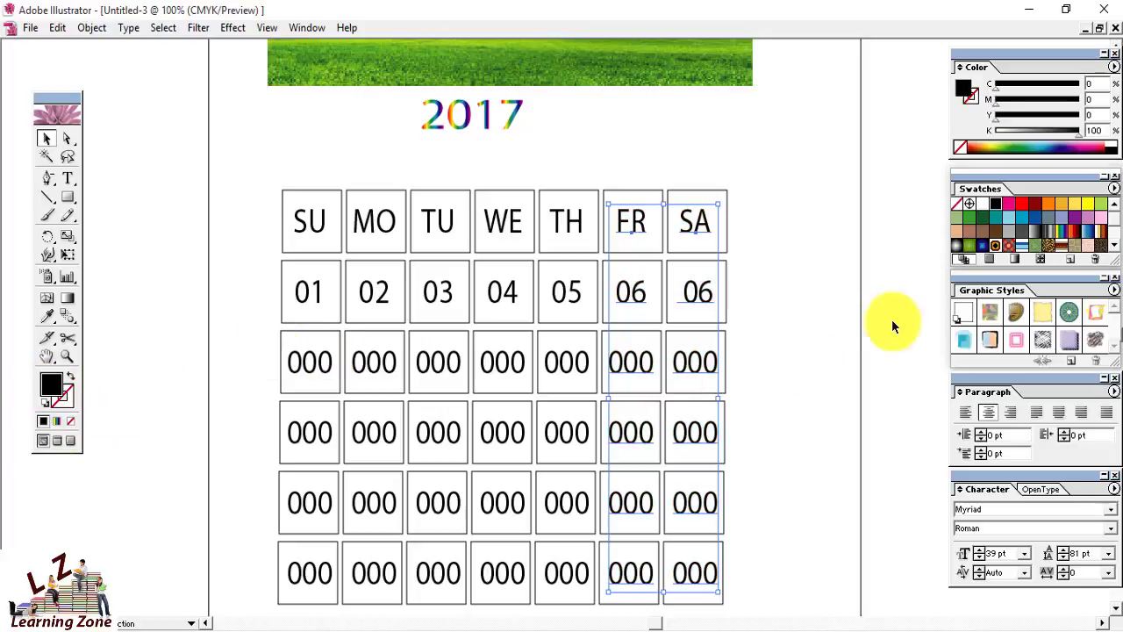
{"action": "left_click", "coordinate": [1022, 211]}
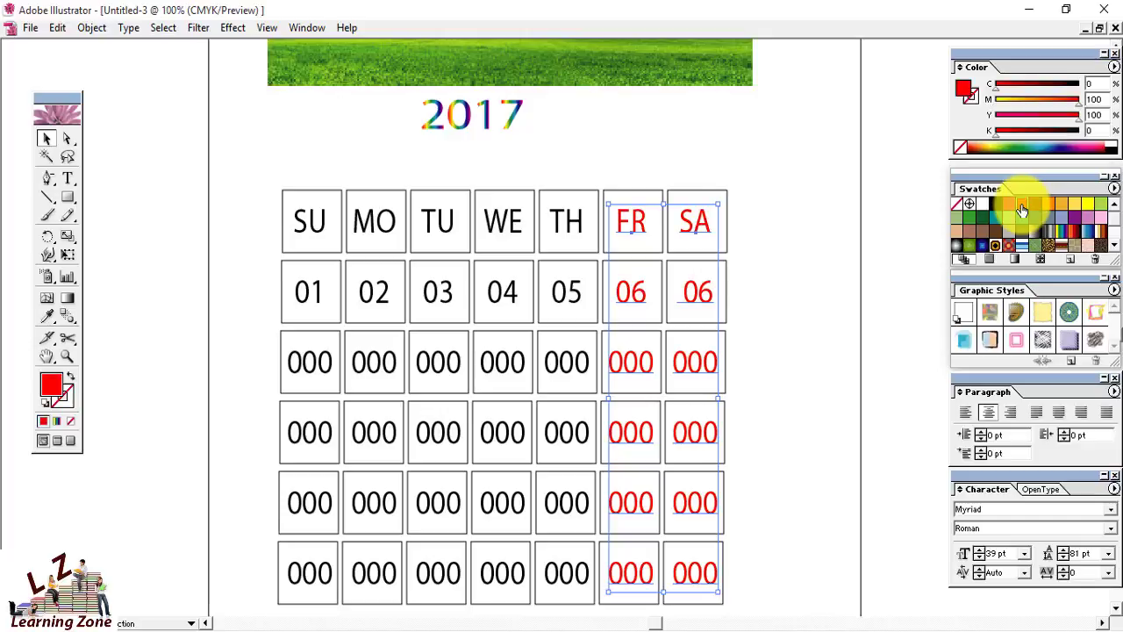
{"action": "left_click", "coordinate": [786, 378]}
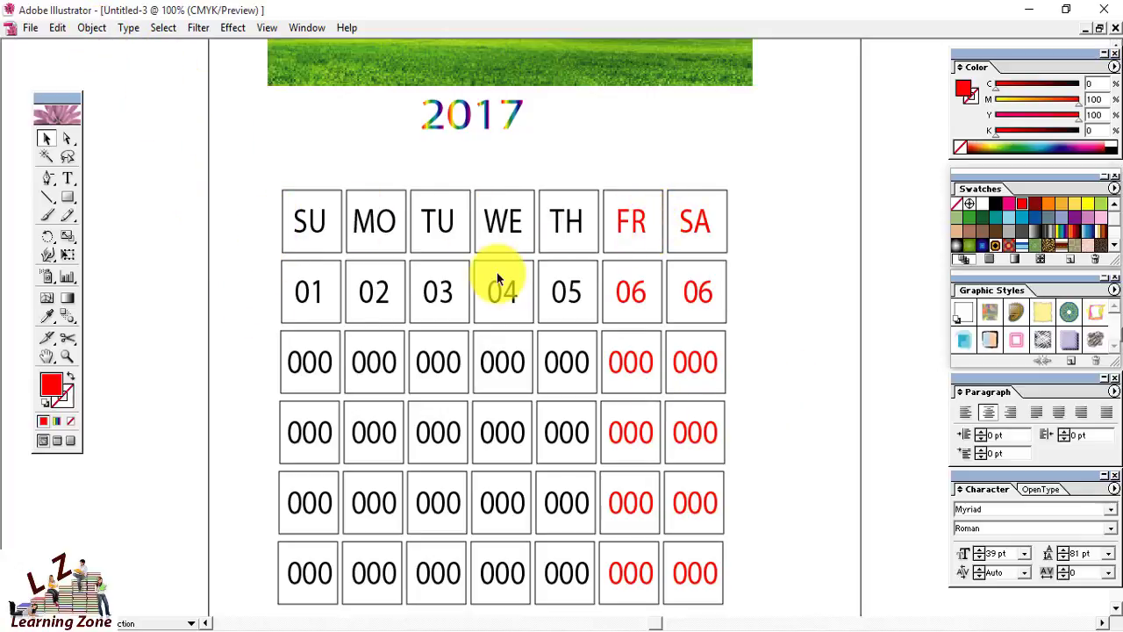
Unlock all the grid squares and fill the weekday heading squares with the orange-red-black gradient swatch.
{"action": "left_click", "coordinate": [93, 28]}
{"action": "left_click", "coordinate": [114, 137]}
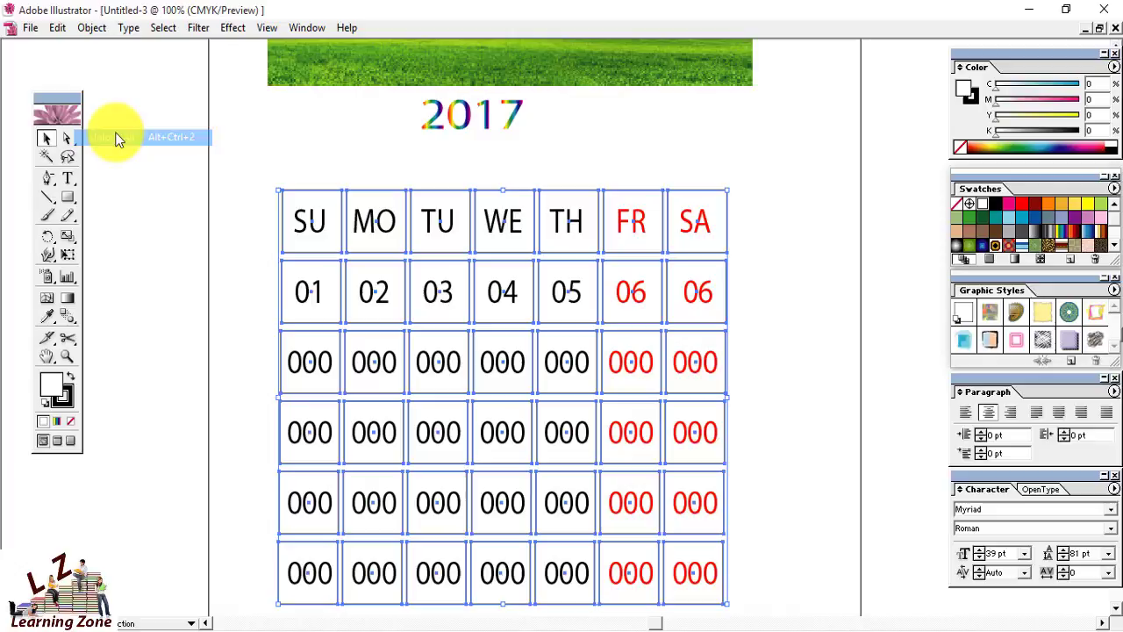
{"action": "left_click", "coordinate": [245, 230]}
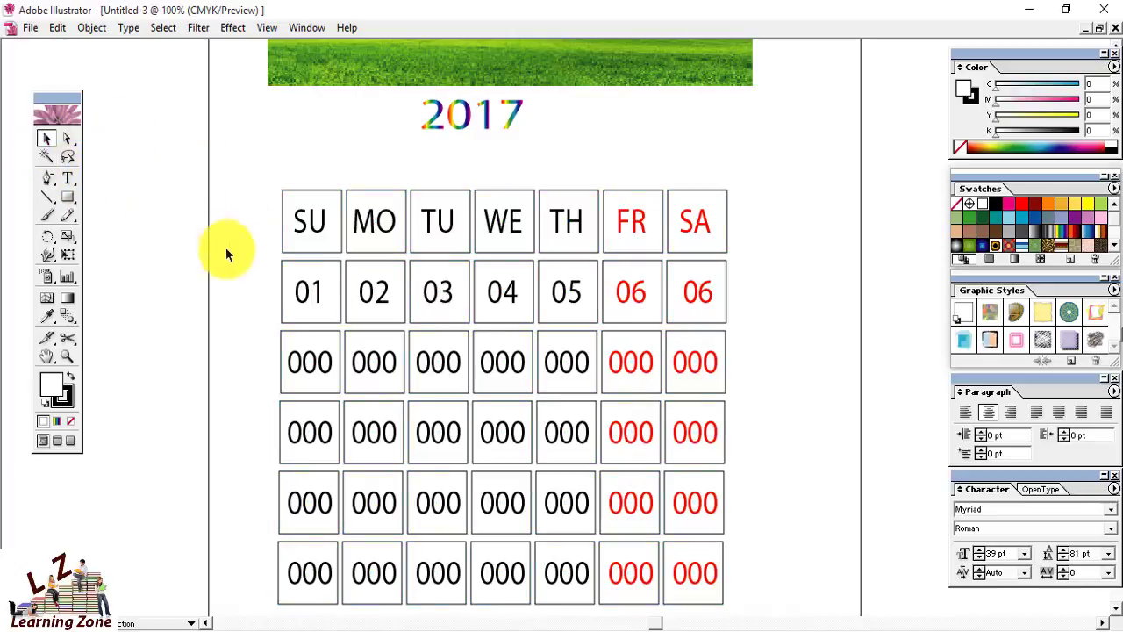
{"action": "left_click_drag", "start_coordinate": [258, 229], "coordinate": [745, 215]}
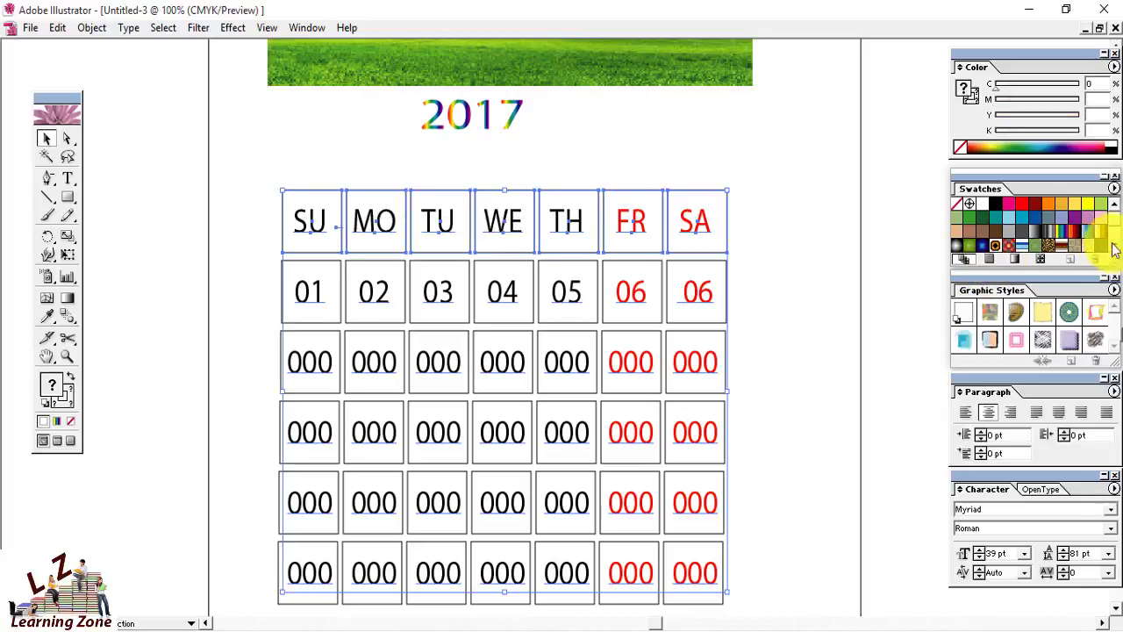
{"action": "left_click", "coordinate": [1072, 233]}
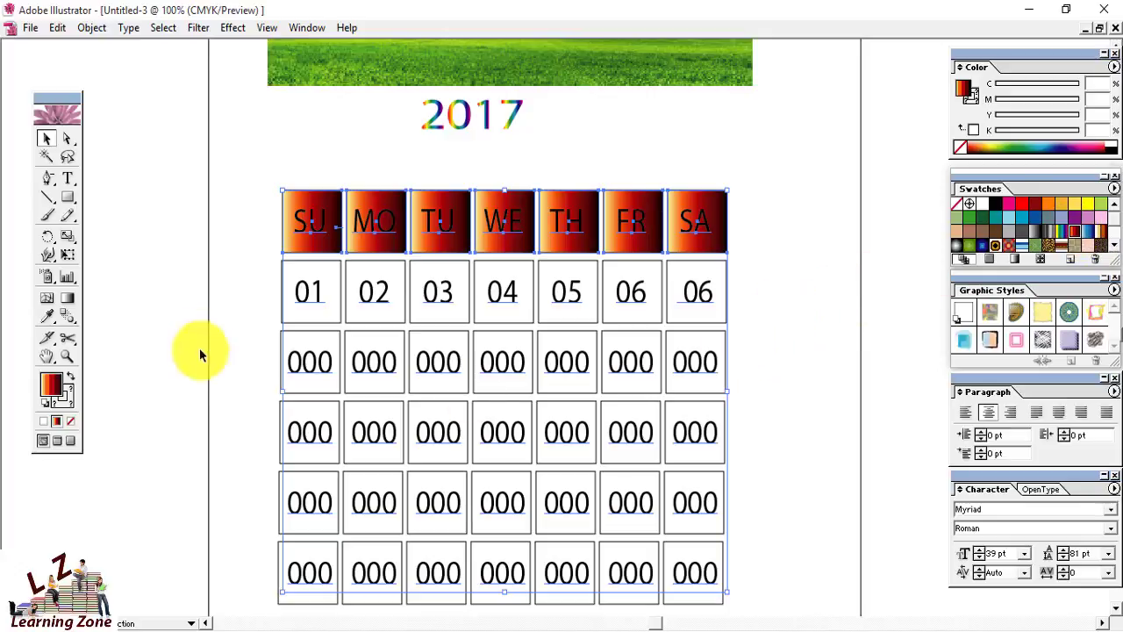
Stretch the gradient as one continuous blend across the heading squares from SU to SA, and deselect.
{"action": "left_click", "coordinate": [67, 298]}
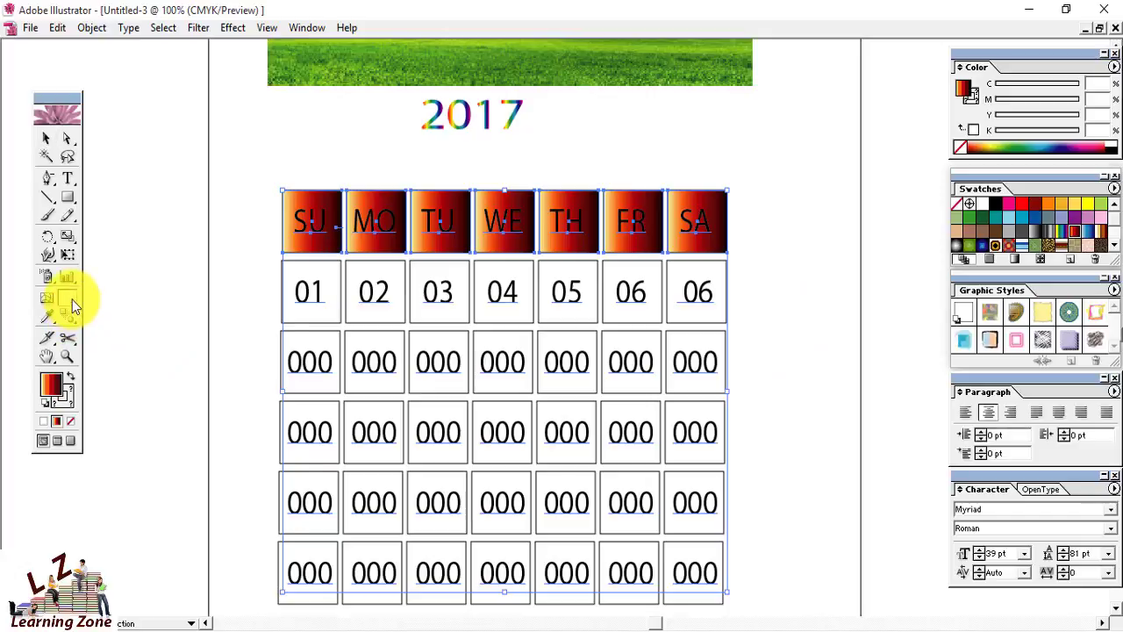
{"action": "left_click_drag", "start_coordinate": [309, 222], "coordinate": [747, 226]}
{"action": "key", "text": "v"}
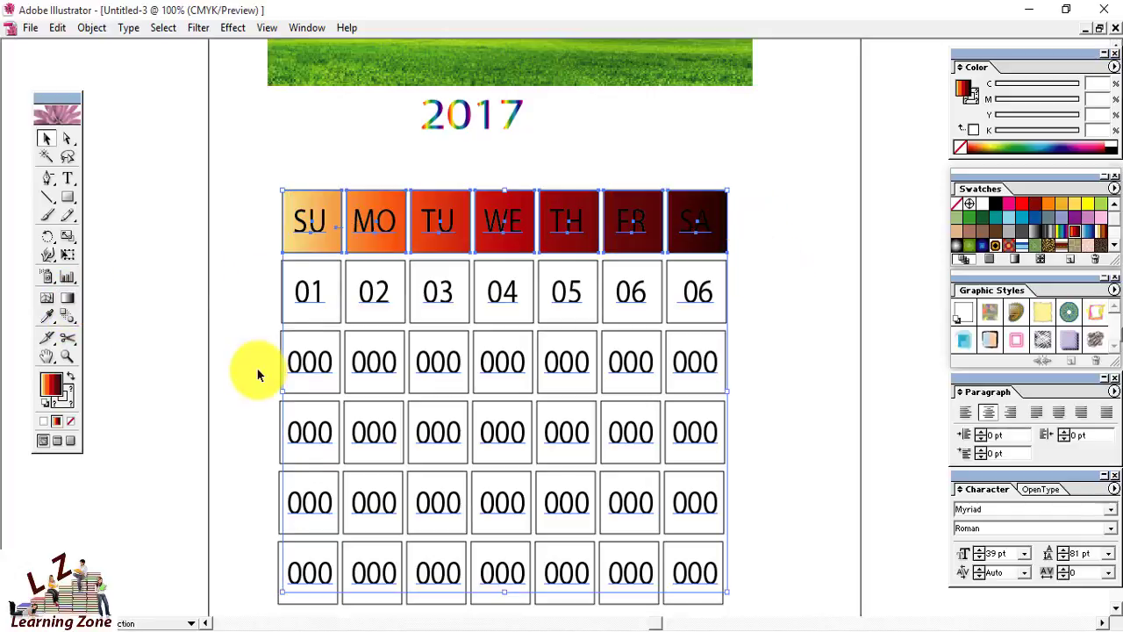
{"action": "left_click", "coordinate": [257, 374]}
Convert the text of the FR and SA columns to outlines, fill it with the Red swatch, and deselect.
{"action": "left_click_drag", "start_coordinate": [778, 382], "coordinate": [762, 360]}
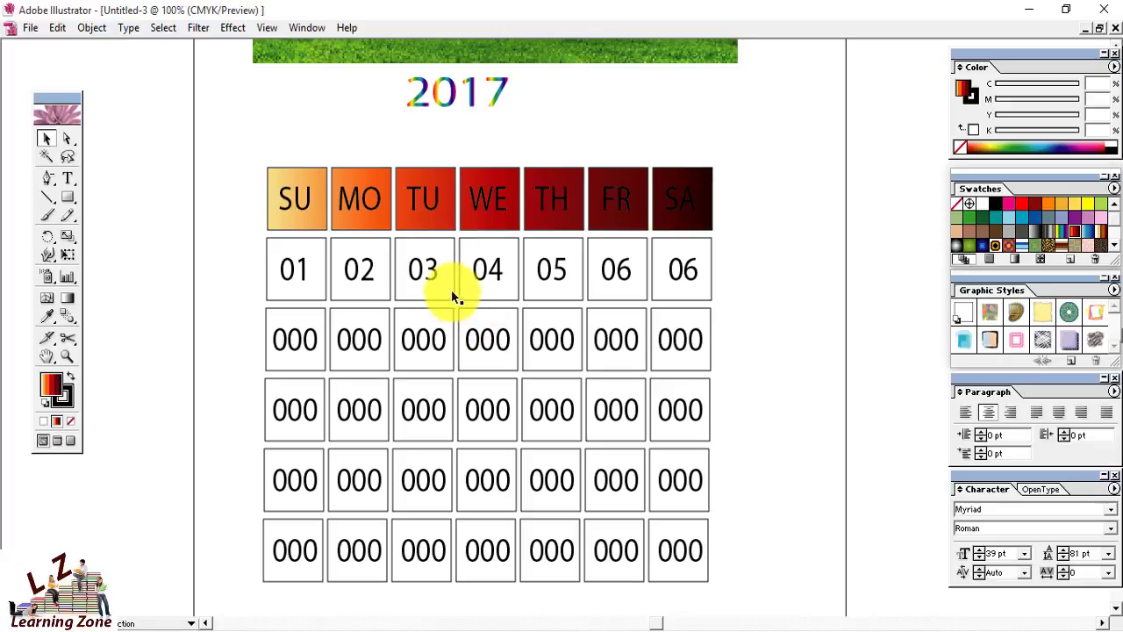
{"action": "left_click", "coordinate": [621, 205]}
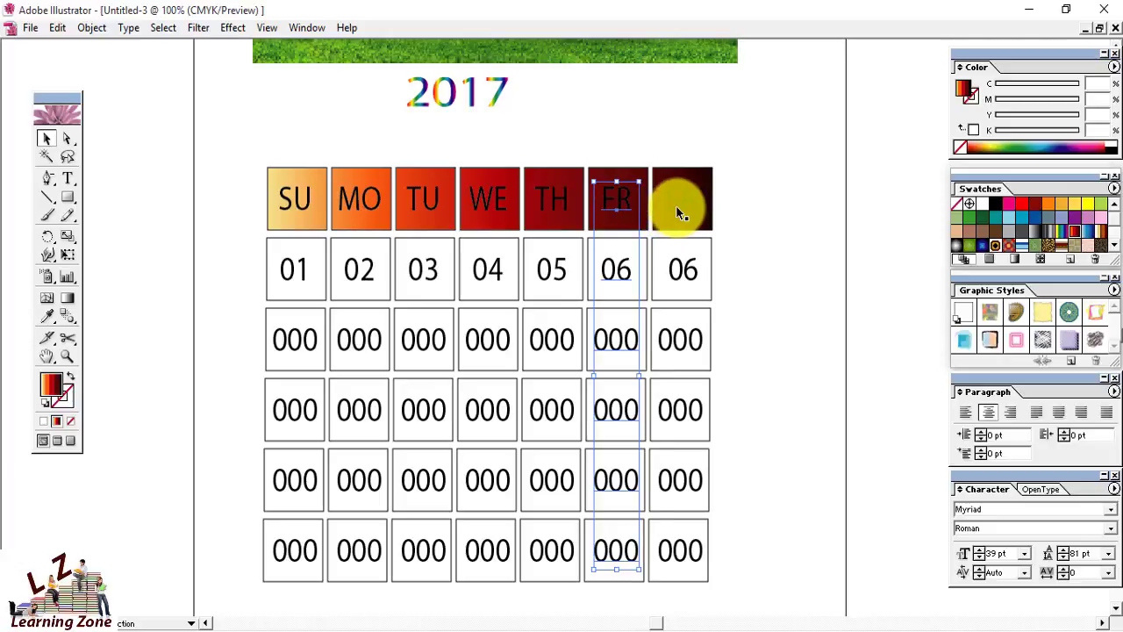
{"action": "left_click", "coordinate": [675, 206]}
{"action": "left_click", "coordinate": [612, 202]}
{"action": "left_click", "coordinate": [679, 203]}
{"action": "left_click", "coordinate": [608, 210]}
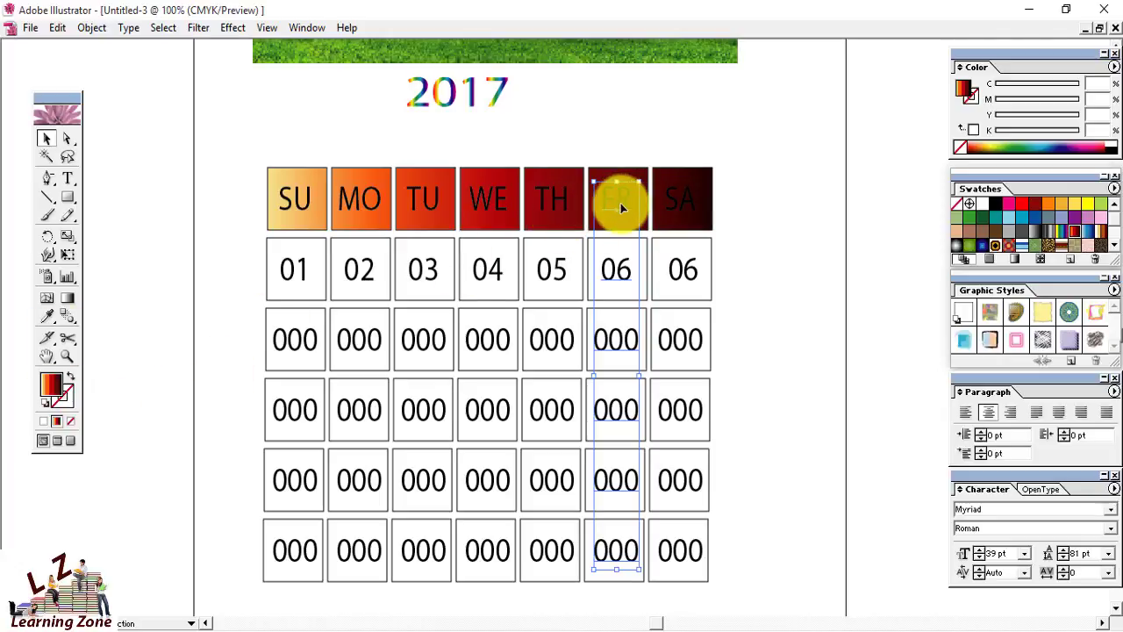
{"action": "left_click", "coordinate": [677, 200], "text": "shift"}
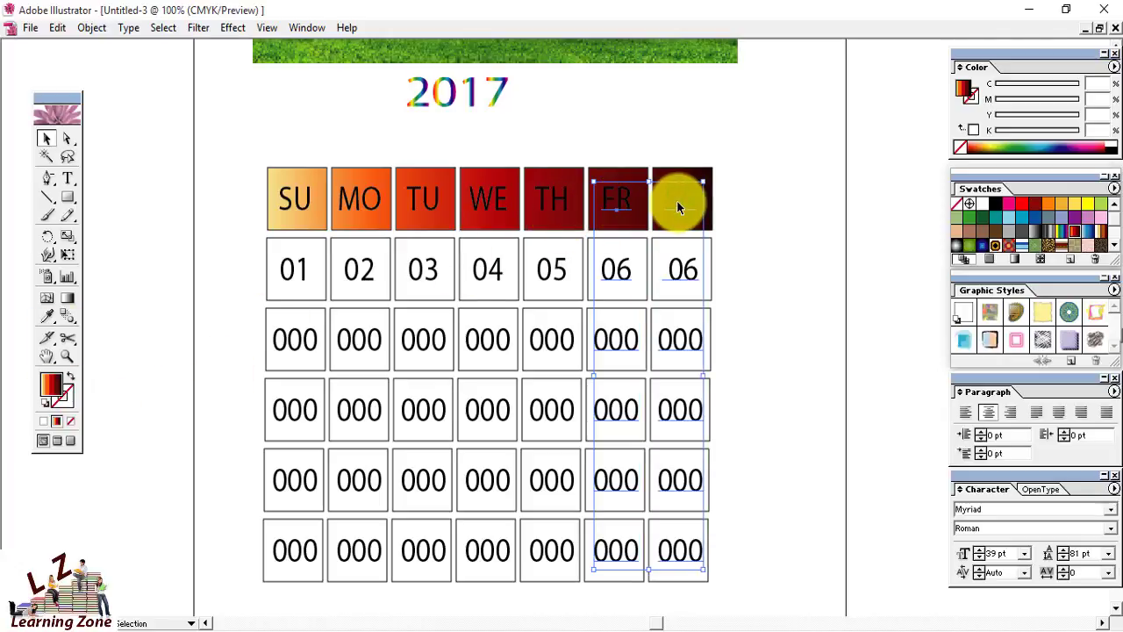
{"action": "right_click", "coordinate": [617, 202]}
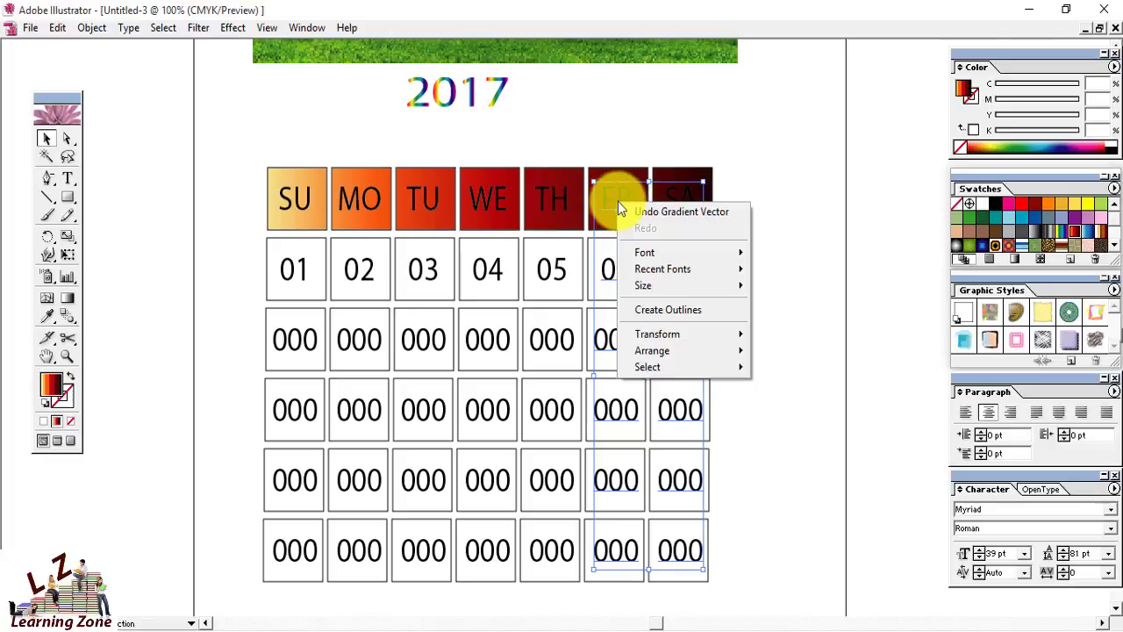
{"action": "left_click", "coordinate": [664, 312]}
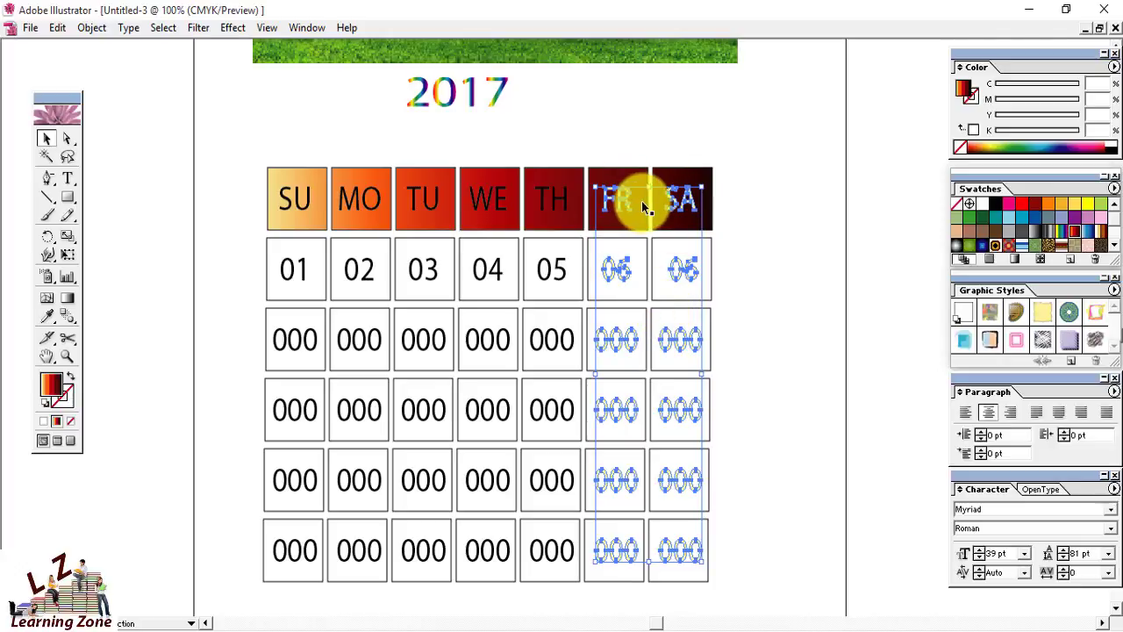
{"action": "left_click", "coordinate": [1020, 205]}
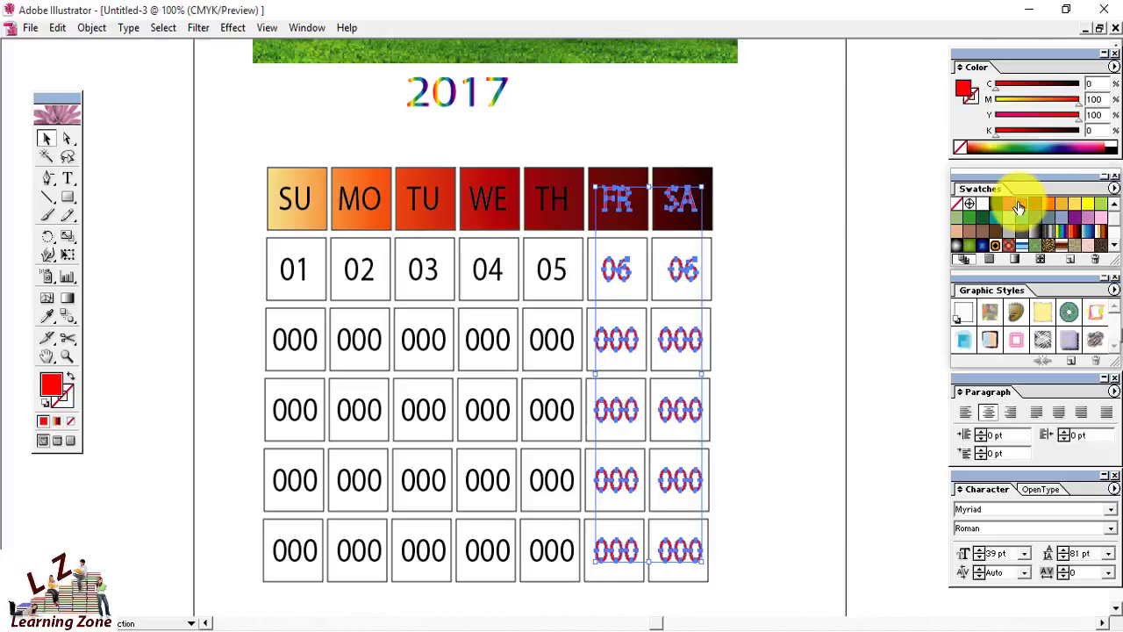
{"action": "left_click", "coordinate": [760, 317]}
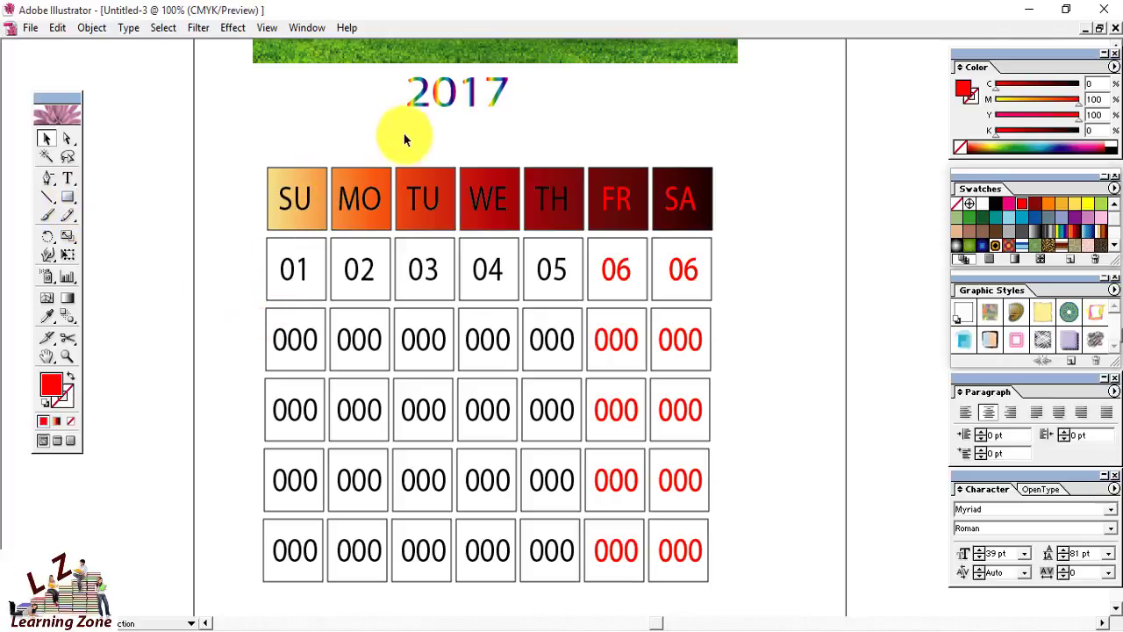
Move the 2017 heading so it sits centered above the weekday row.
{"action": "left_click_drag", "start_coordinate": [430, 94], "coordinate": [470, 90]}
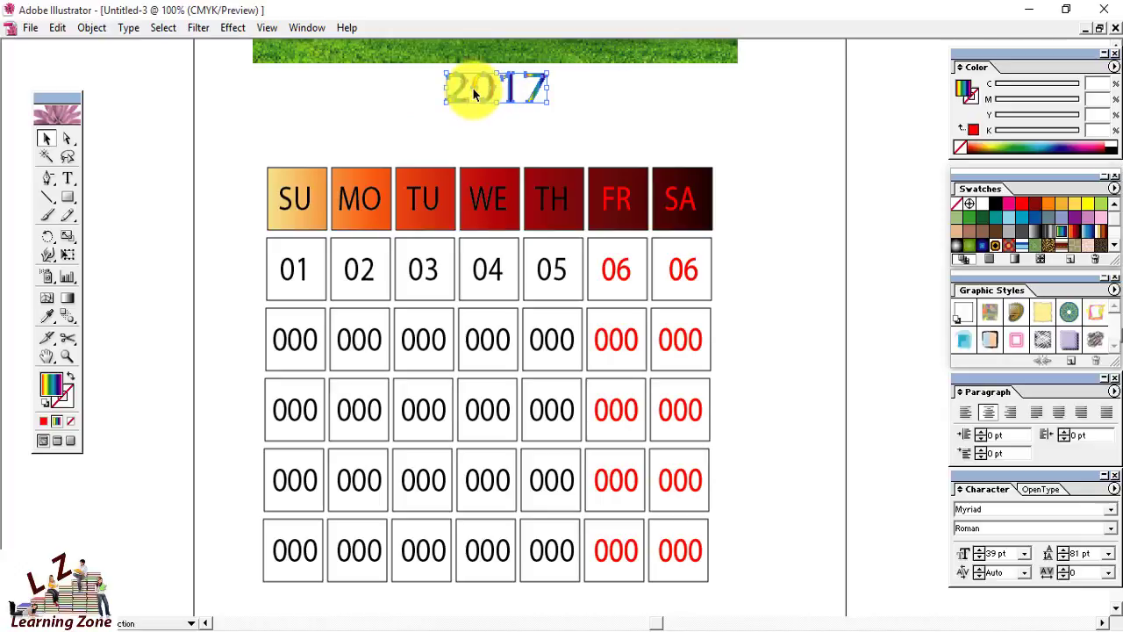
Check January 2017 in the system calendar, and draw a slim rainbow-filled banner rectangle above the SU to TU headings, stretching it slightly larger.
{"action": "left_click", "coordinate": [1097, 631]}
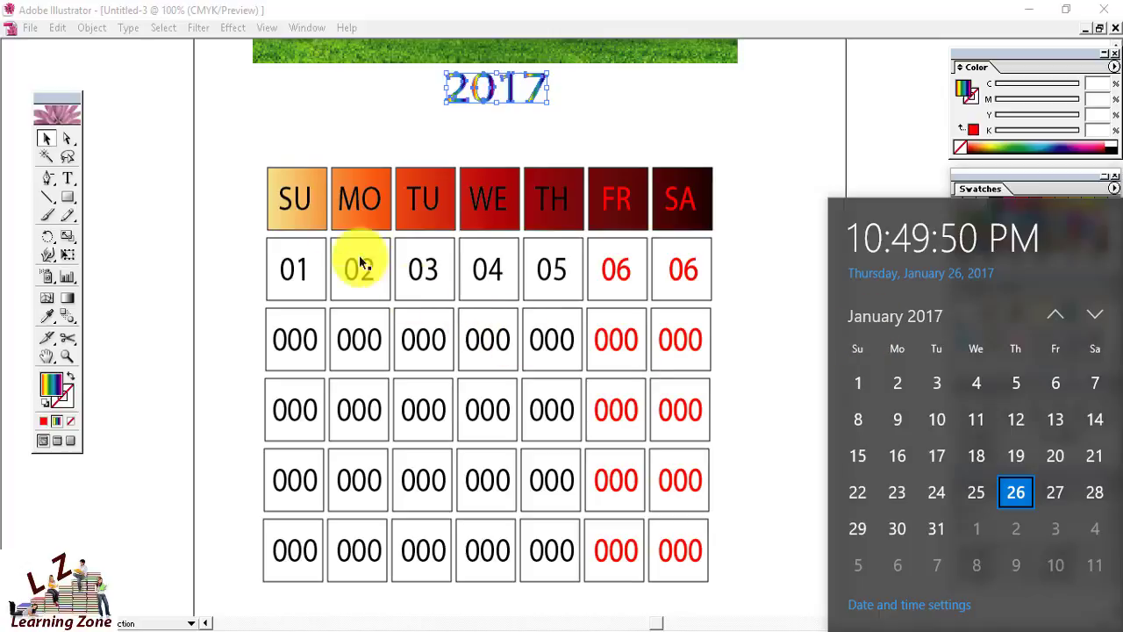
{"action": "left_click", "coordinate": [68, 177]}
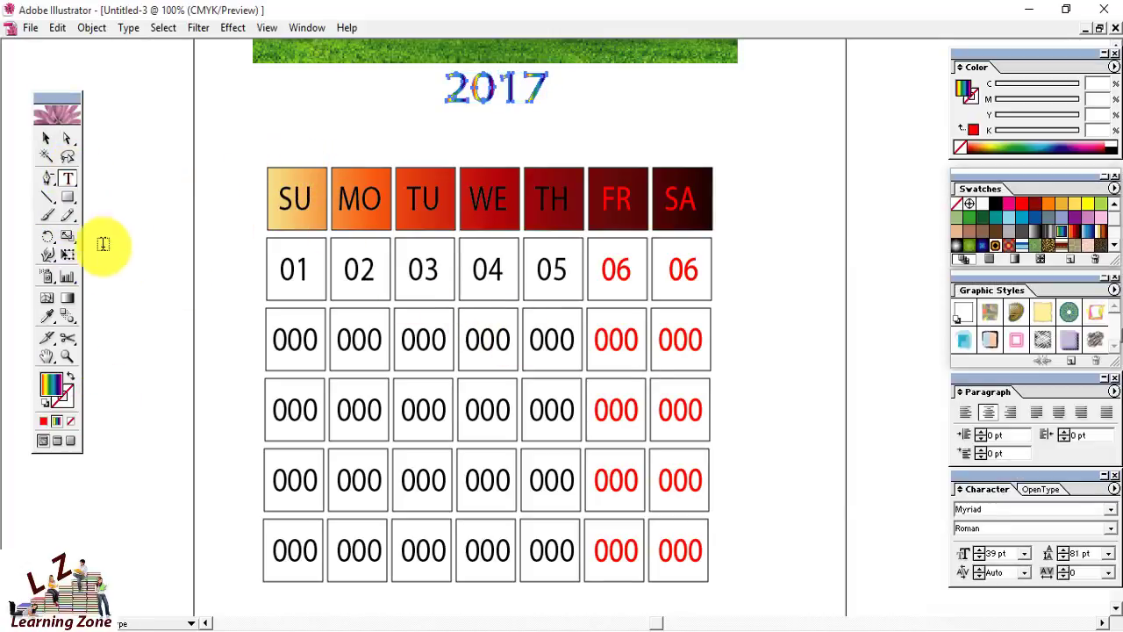
{"action": "left_click", "coordinate": [69, 199]}
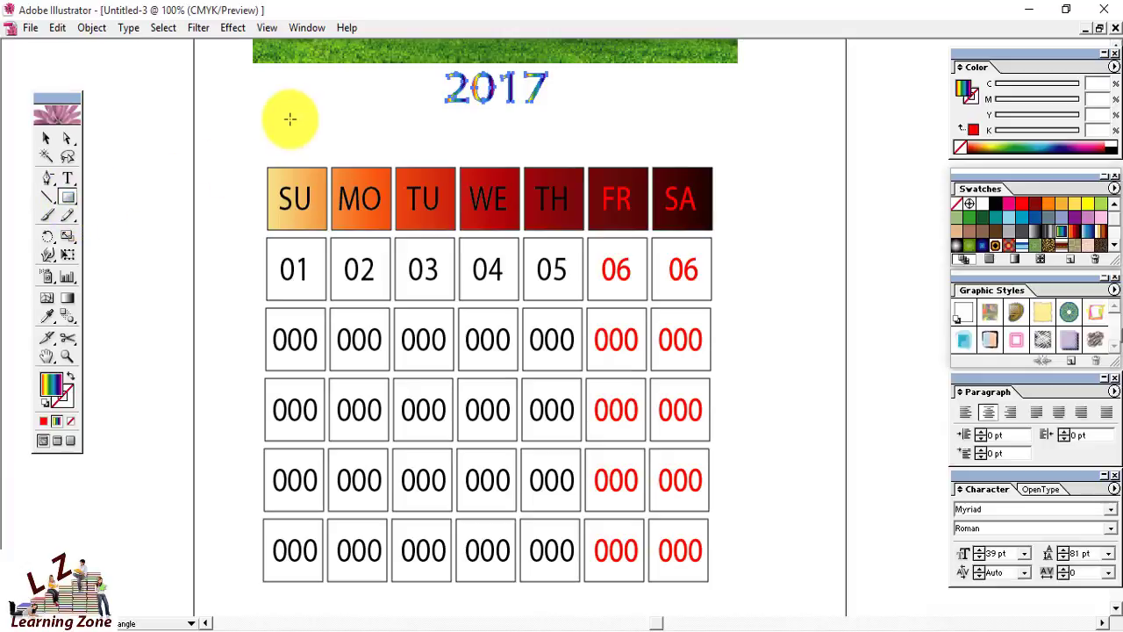
{"action": "left_click_drag", "start_coordinate": [271, 142], "coordinate": [418, 162]}
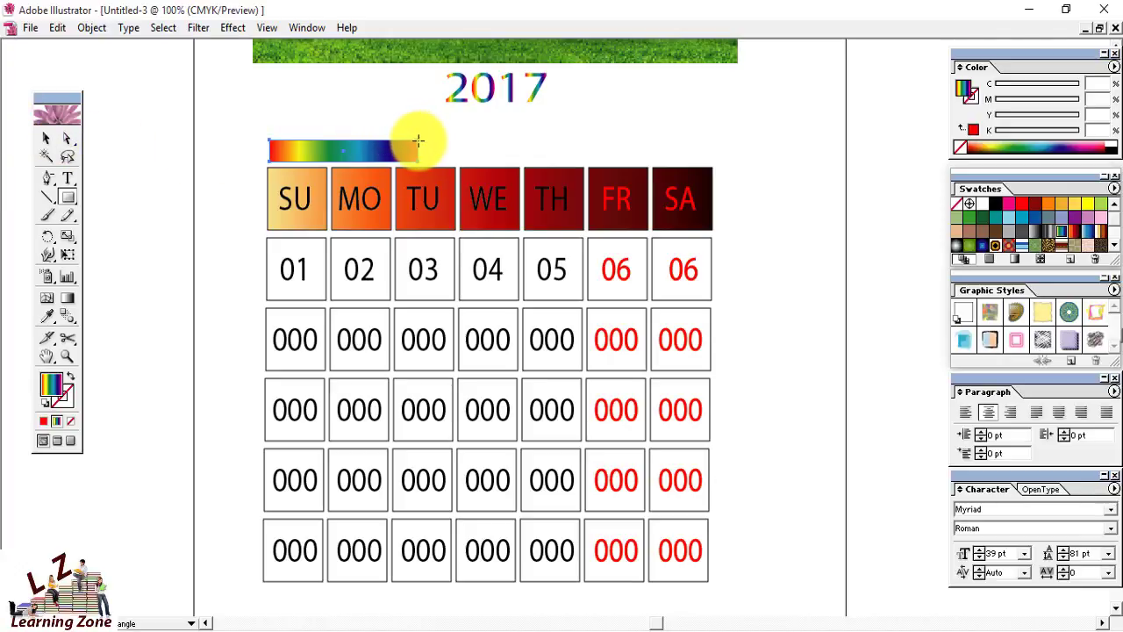
{"action": "left_click", "coordinate": [44, 138]}
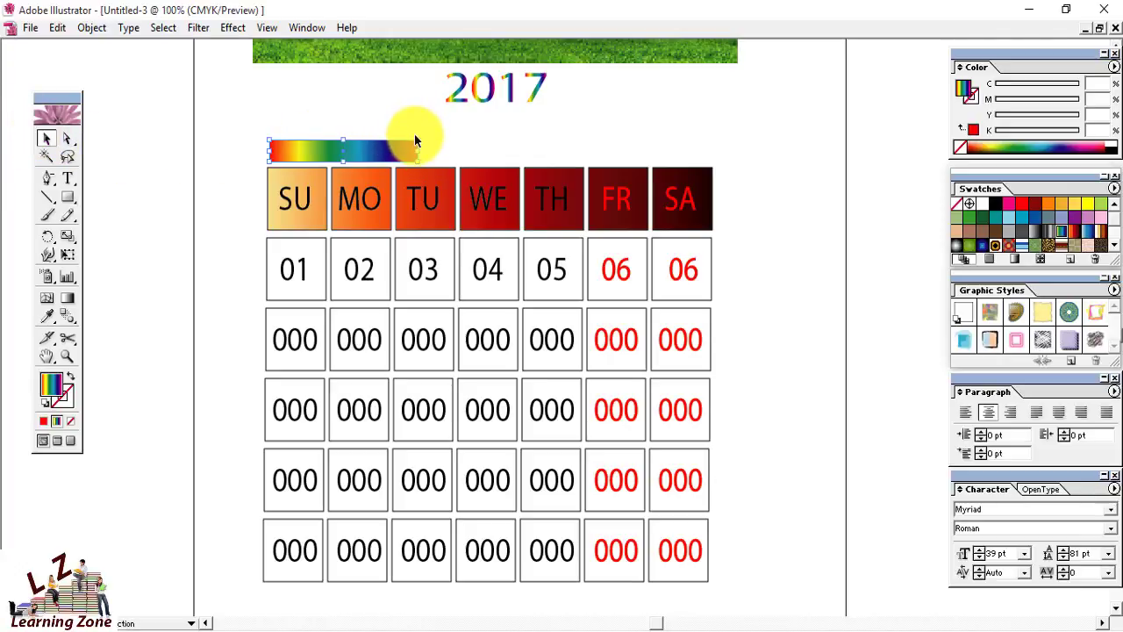
{"action": "left_click_drag", "start_coordinate": [418, 139], "coordinate": [431, 135]}
{"action": "left_click_drag", "start_coordinate": [434, 136], "coordinate": [438, 135]}
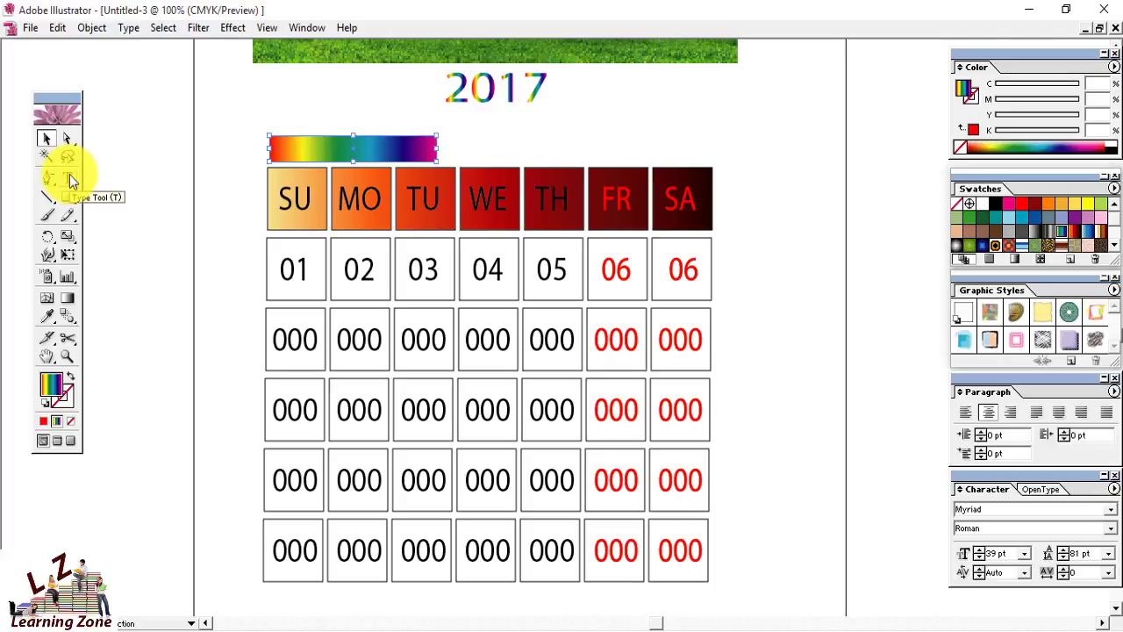
Slant the banner's left end by adding an anchor point on its top edge and deleting its upper-left corner point.
{"action": "left_click_drag", "start_coordinate": [49, 182], "coordinate": [83, 183]}
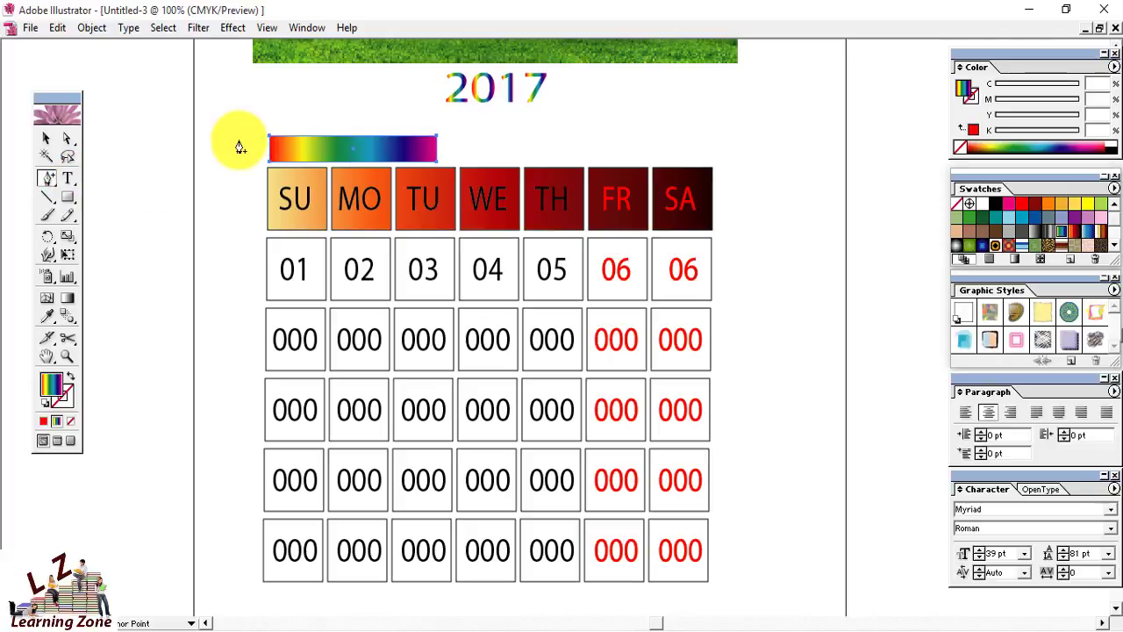
{"action": "left_click", "coordinate": [304, 136]}
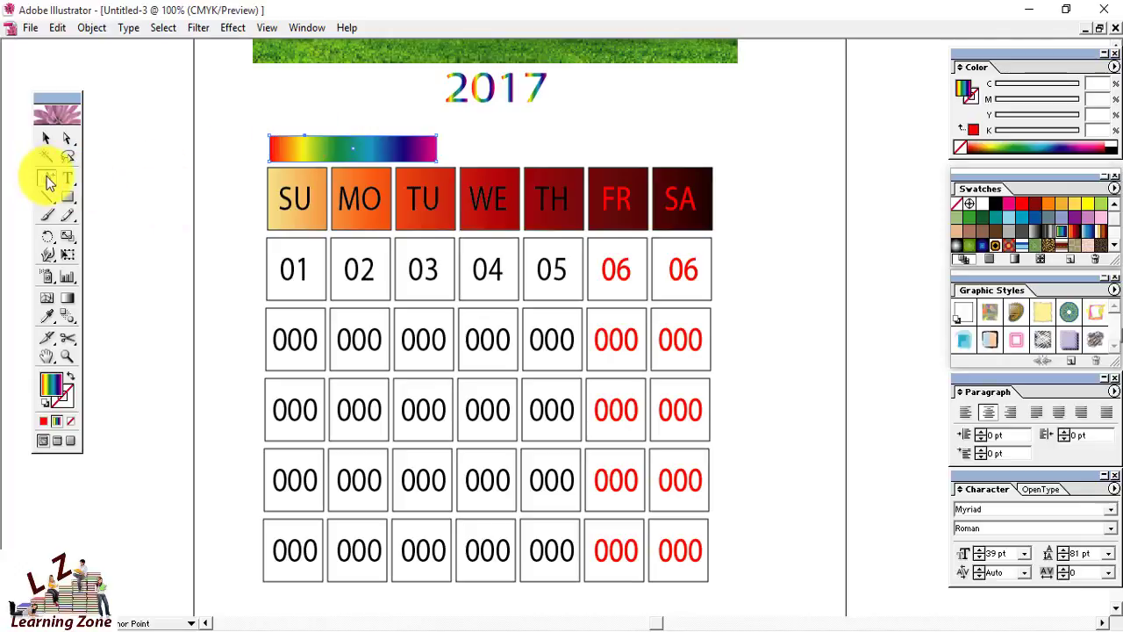
{"action": "left_click_drag", "start_coordinate": [48, 182], "coordinate": [115, 181]}
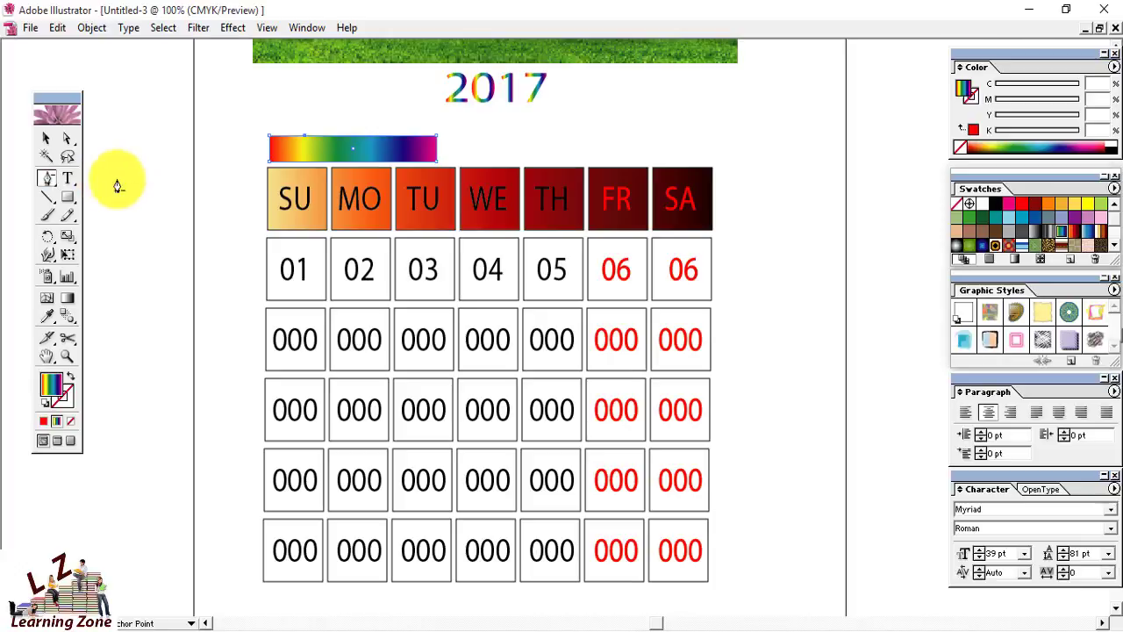
{"action": "left_click", "coordinate": [268, 137]}
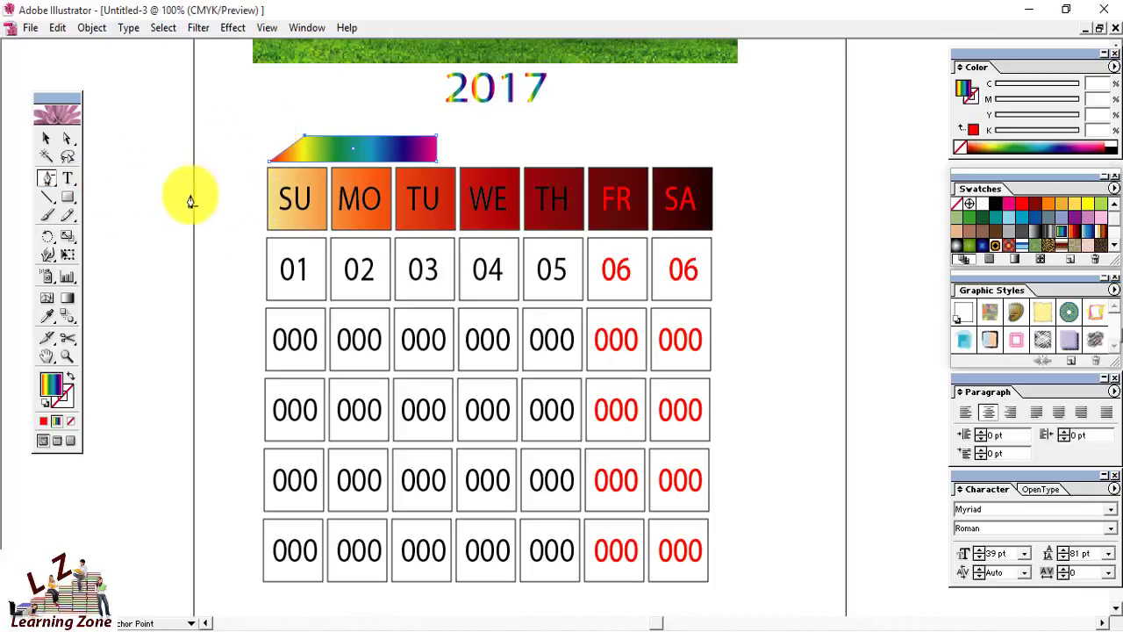
Add the text "January" and place it centered over the rainbow banner.
{"action": "left_click", "coordinate": [69, 178]}
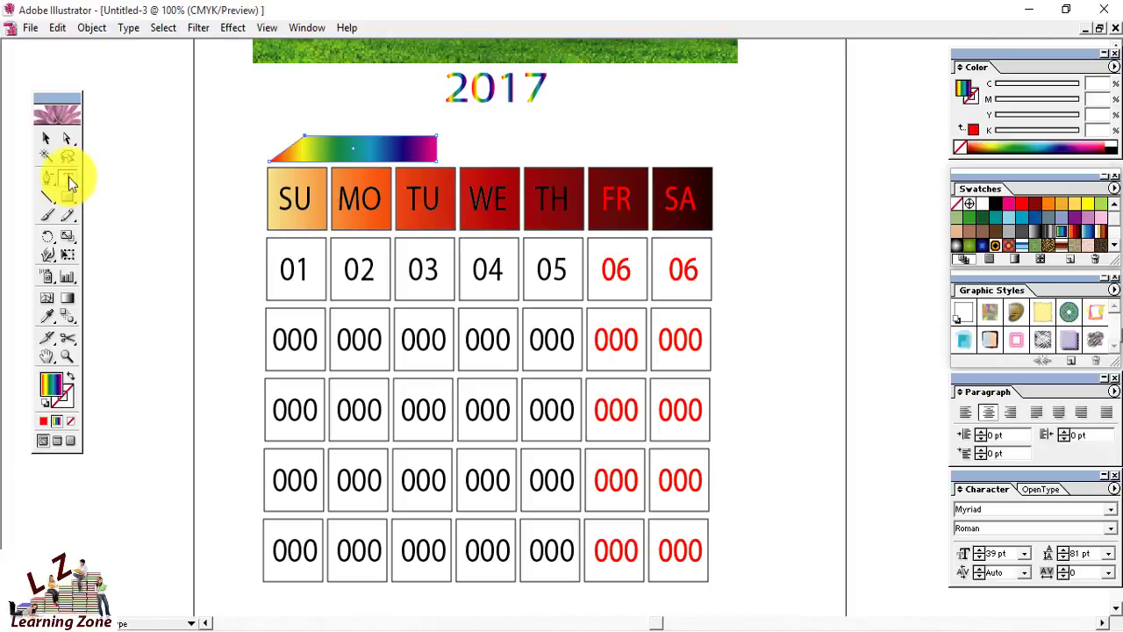
{"action": "left_click", "coordinate": [321, 149]}
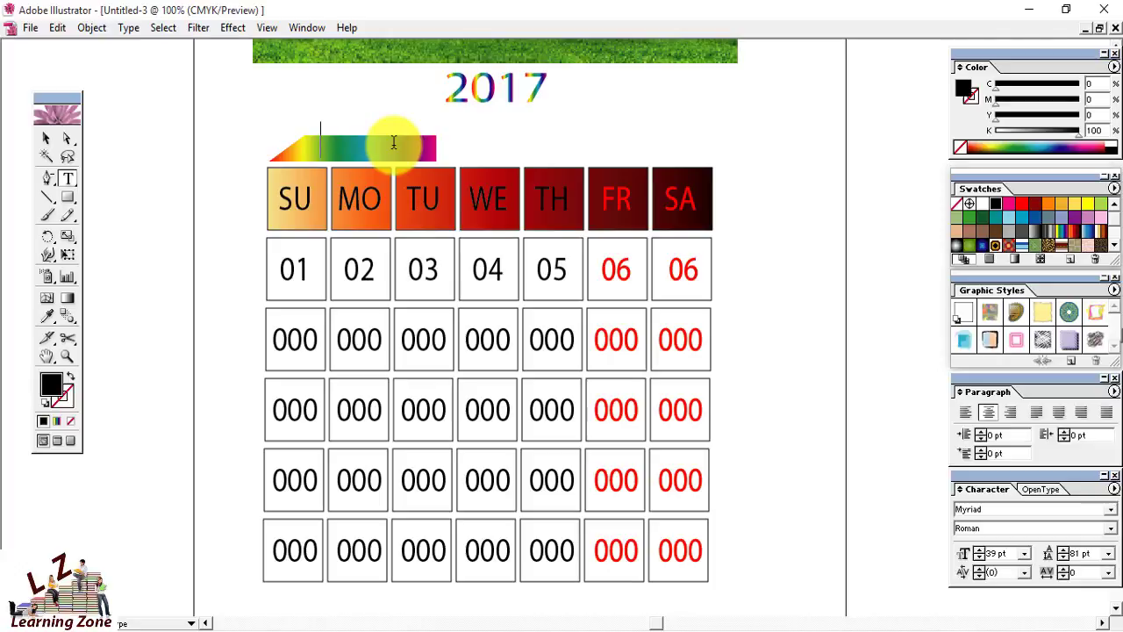
{"action": "type", "text": "January"}
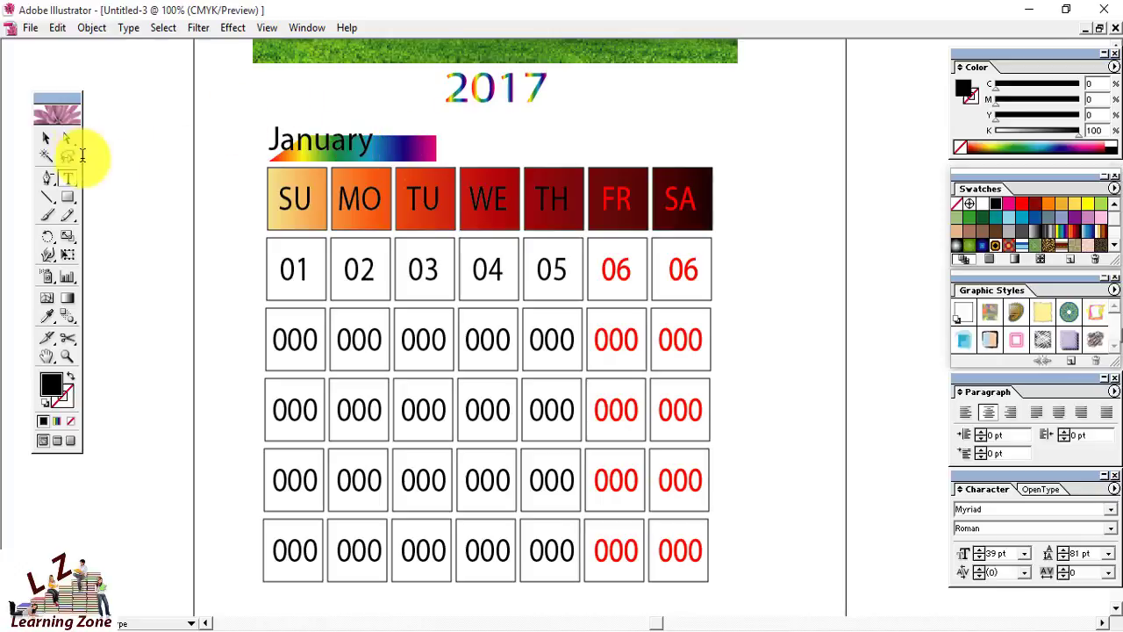
{"action": "left_click", "coordinate": [44, 138]}
{"action": "left_click_drag", "start_coordinate": [321, 141], "coordinate": [365, 145]}
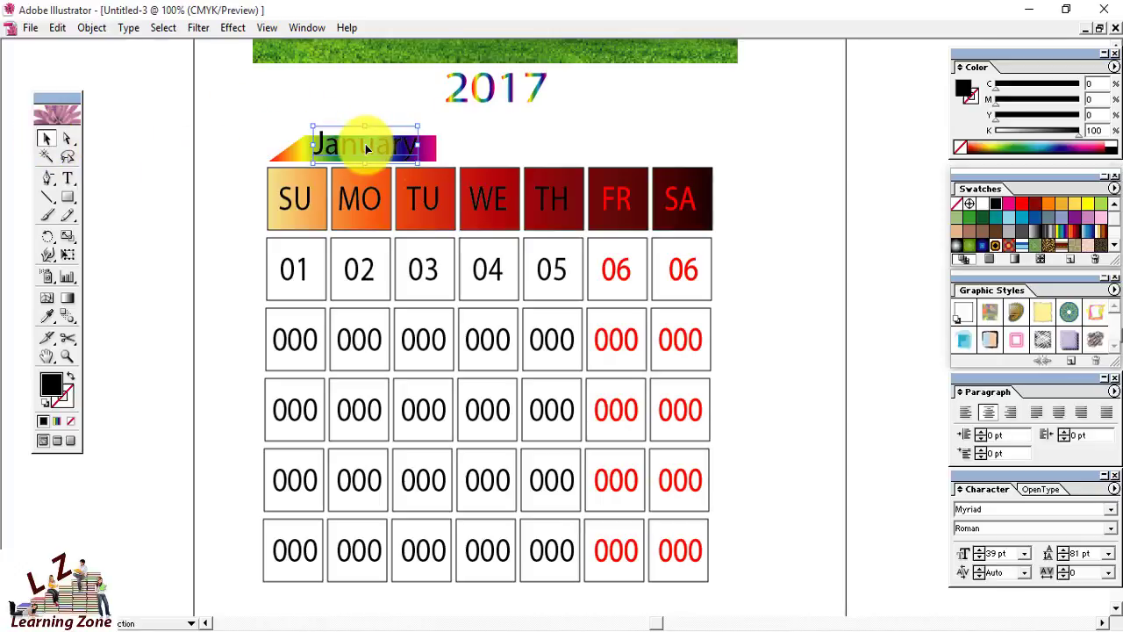
Stretch the rainbow banner slightly taller, fill the January text with the dark red swatch, and deselect.
{"action": "left_click", "coordinate": [428, 148]}
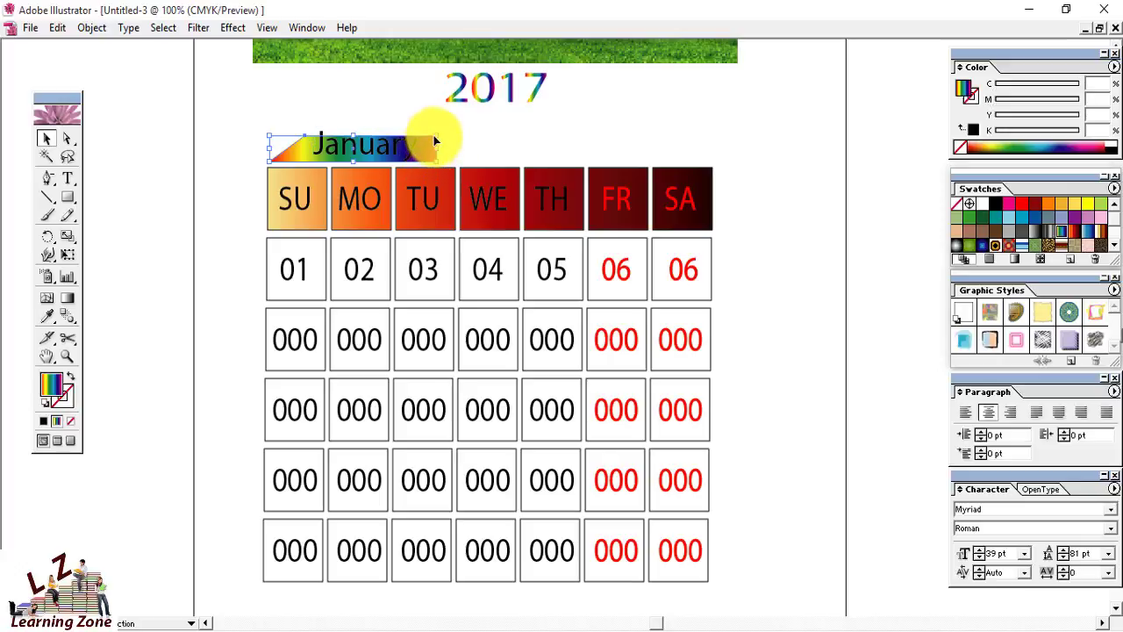
{"action": "left_click_drag", "start_coordinate": [436, 137], "coordinate": [379, 147]}
{"action": "left_click", "coordinate": [378, 143]}
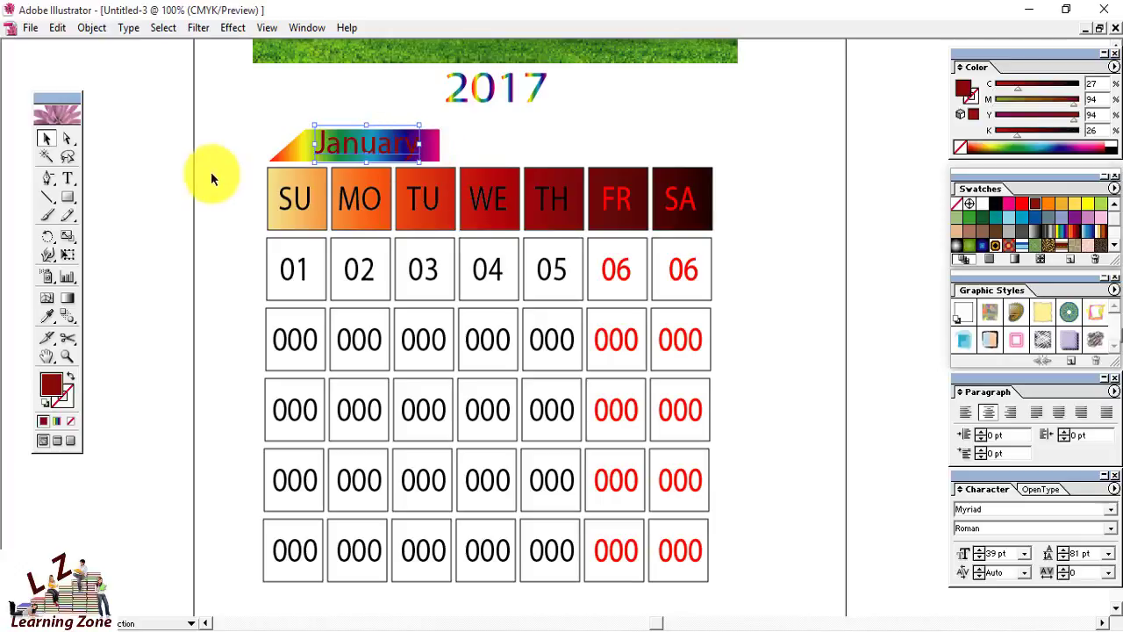
{"action": "left_click", "coordinate": [238, 155]}
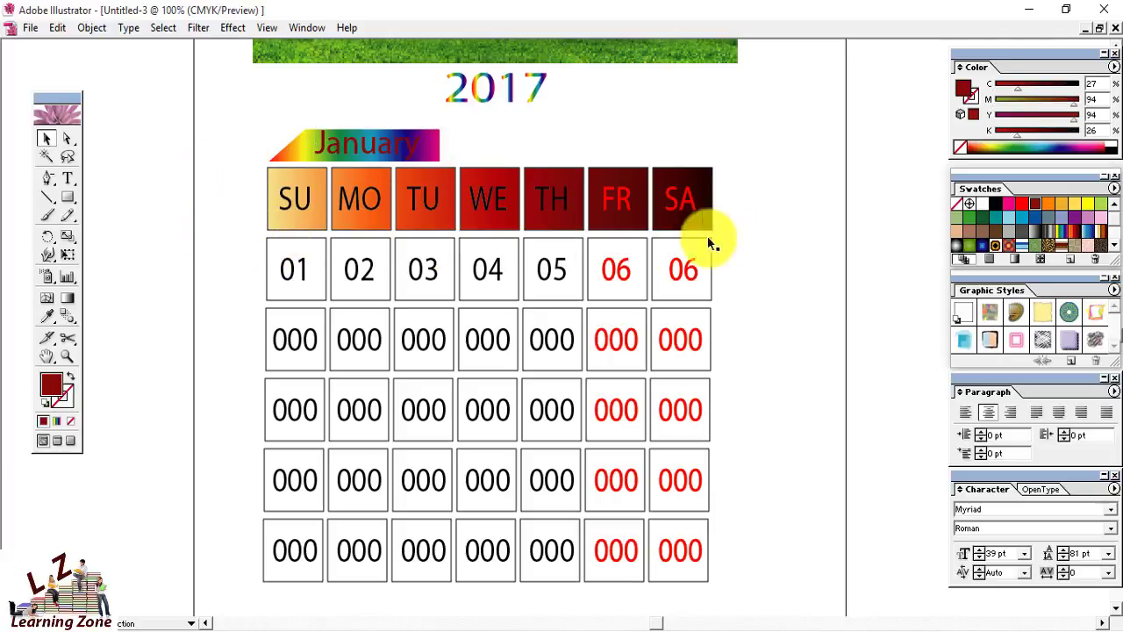
Zoom out to 50% to review the whole calendar page, from the landscape image to the last row of dates.
{"action": "left_click_drag", "start_coordinate": [739, 207], "coordinate": [756, 309]}
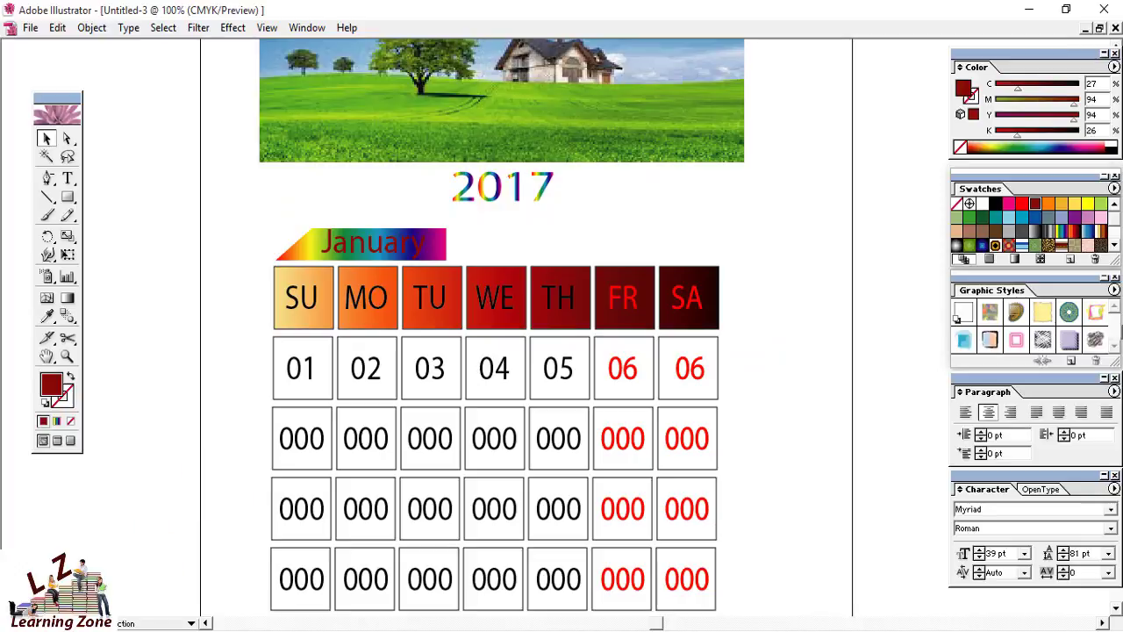
{"action": "left_click", "coordinate": [70, 622]}
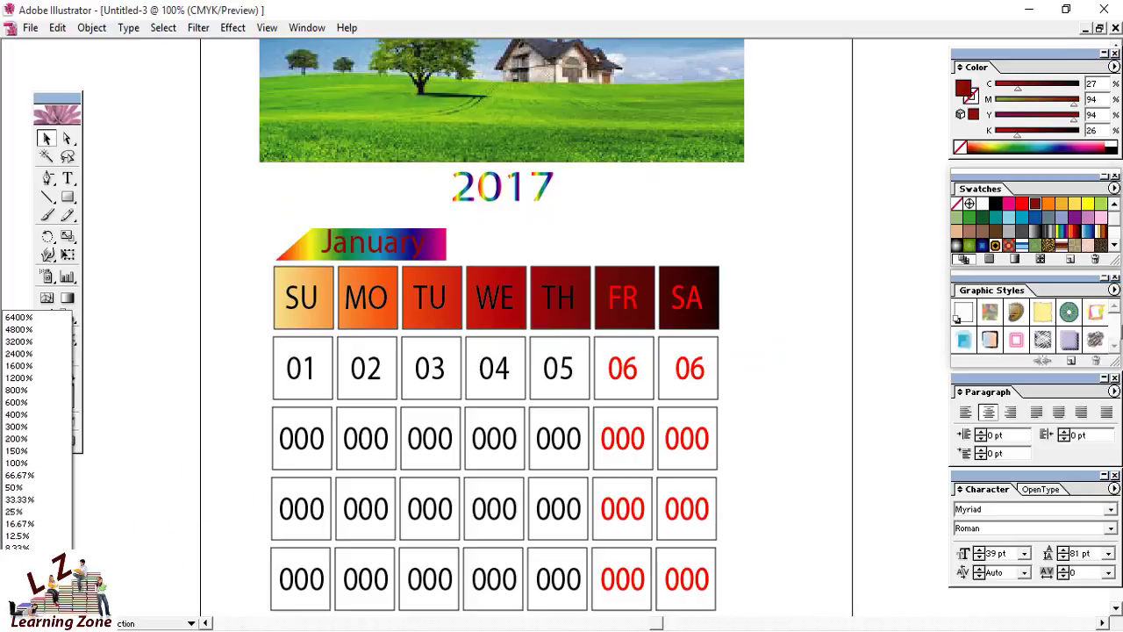
{"action": "left_click", "coordinate": [119, 504]}
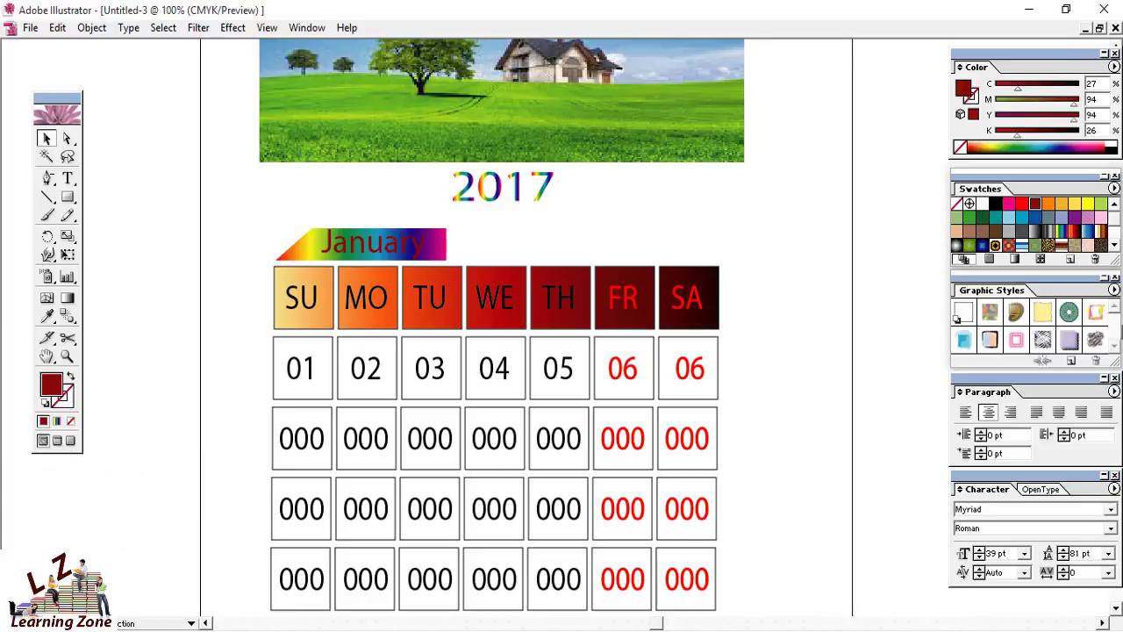
{"action": "key", "text": "ctrl+minus"}
{"action": "key", "text": "ctrl+minus"}
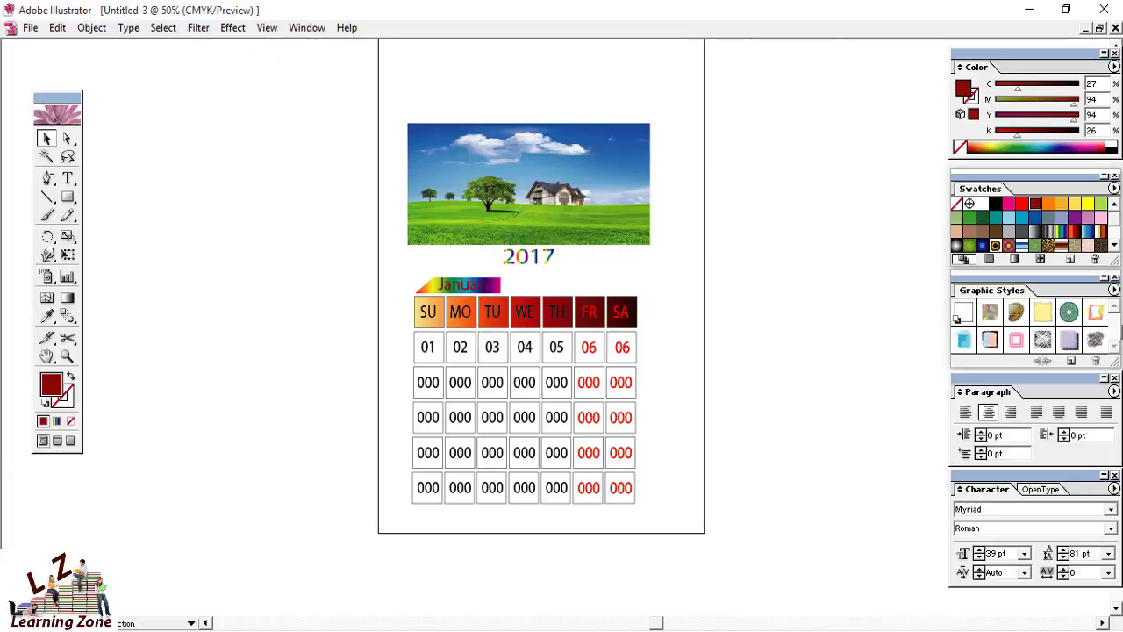